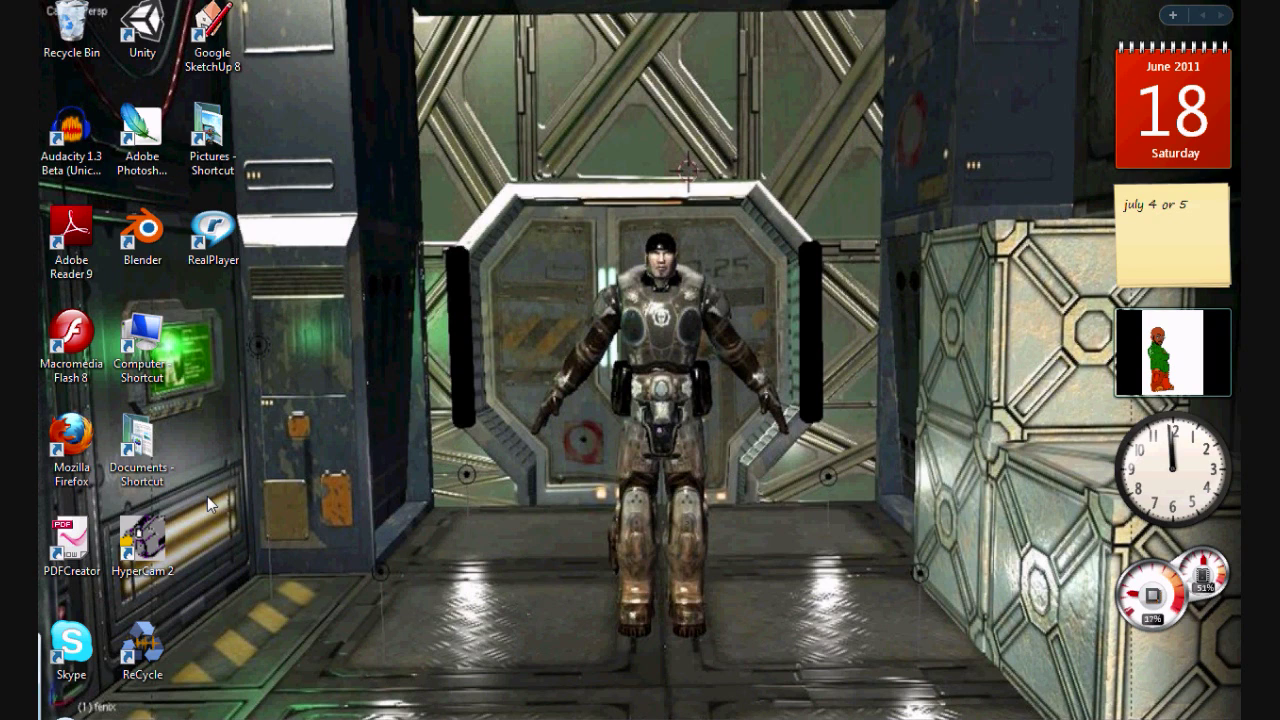
Step: Find Windows Journal under All Programs in the Start menu and launch it
left_click(70, 719)
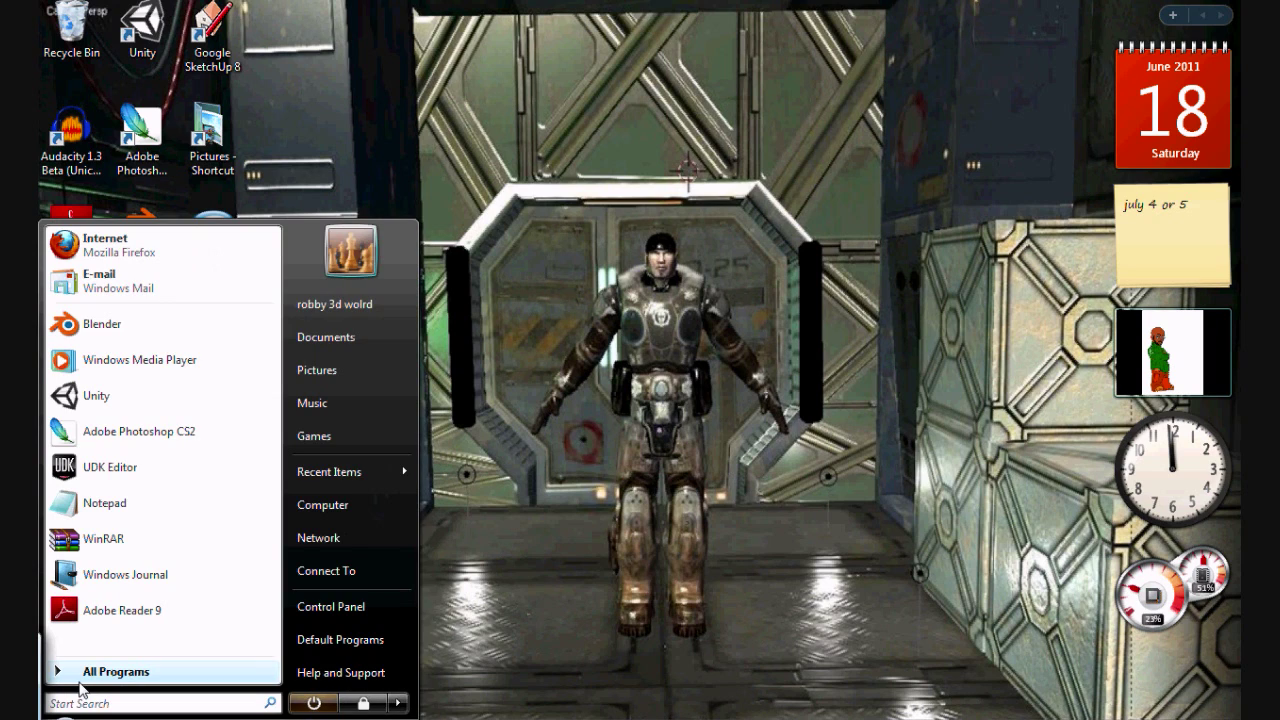
left_click(115, 664)
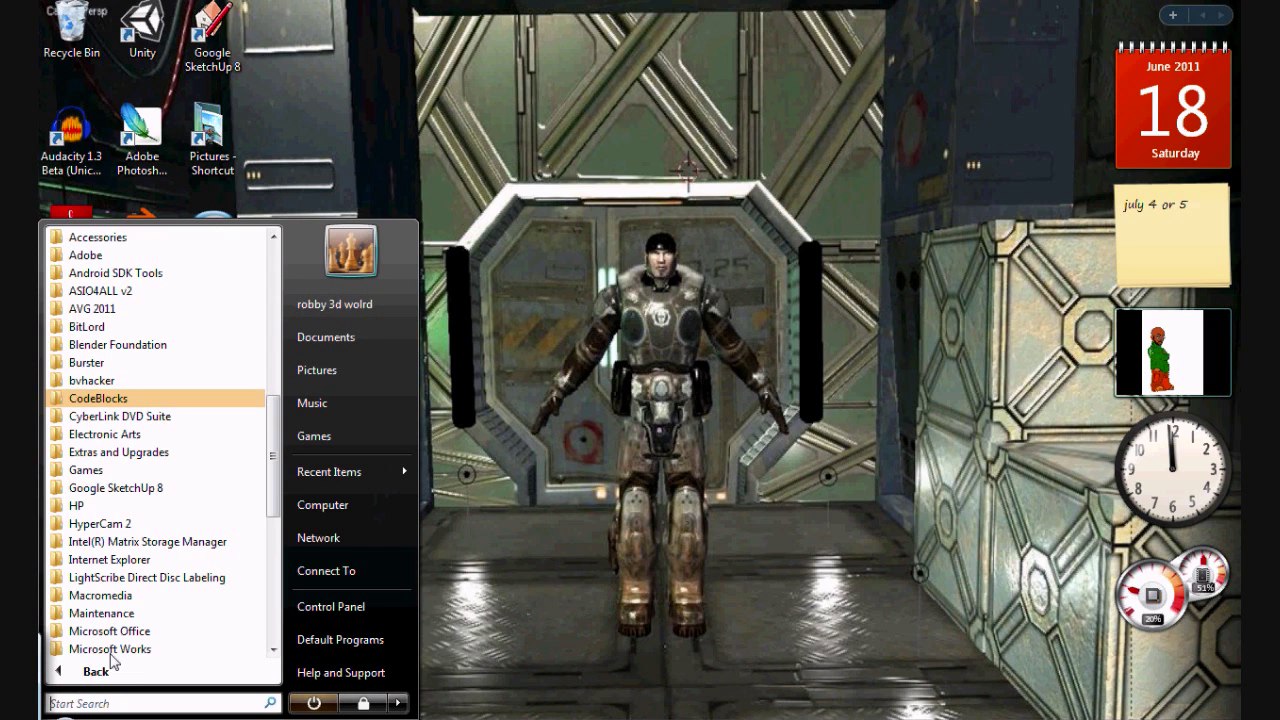
scroll(210, 476, "up", 4)
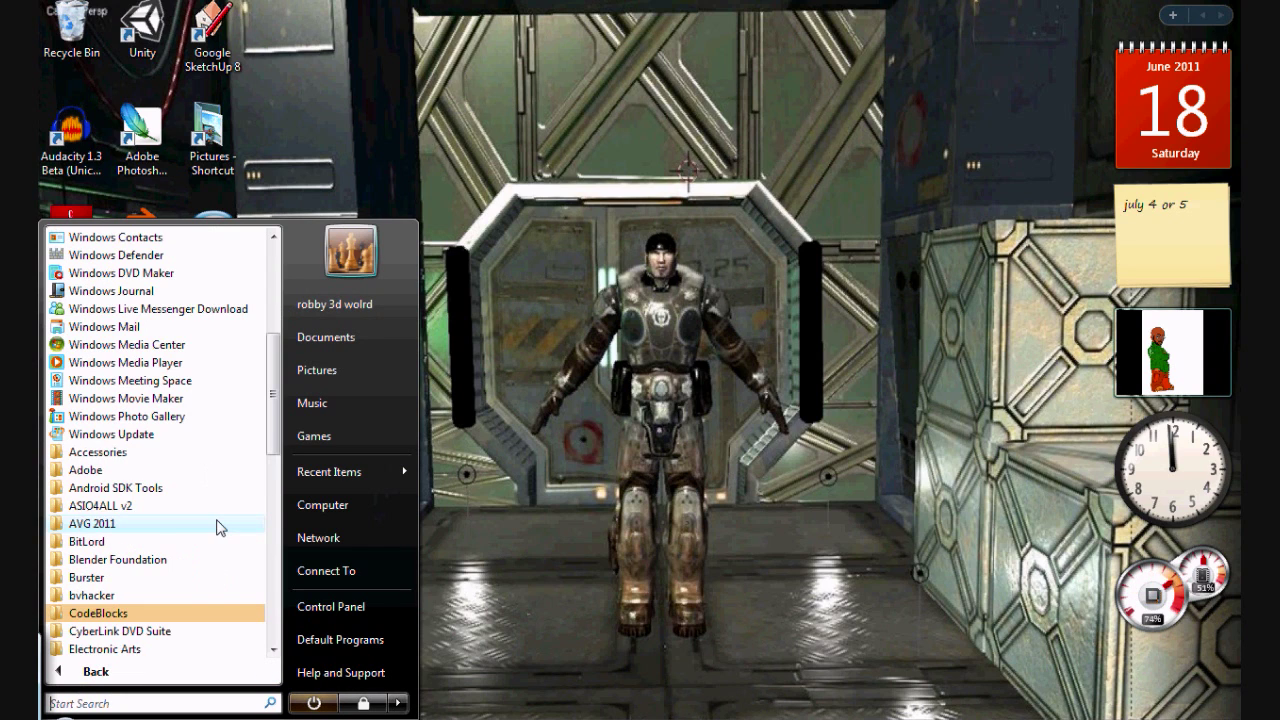
scroll(215, 500, "down", 3)
scroll(212, 466, "down", 5)
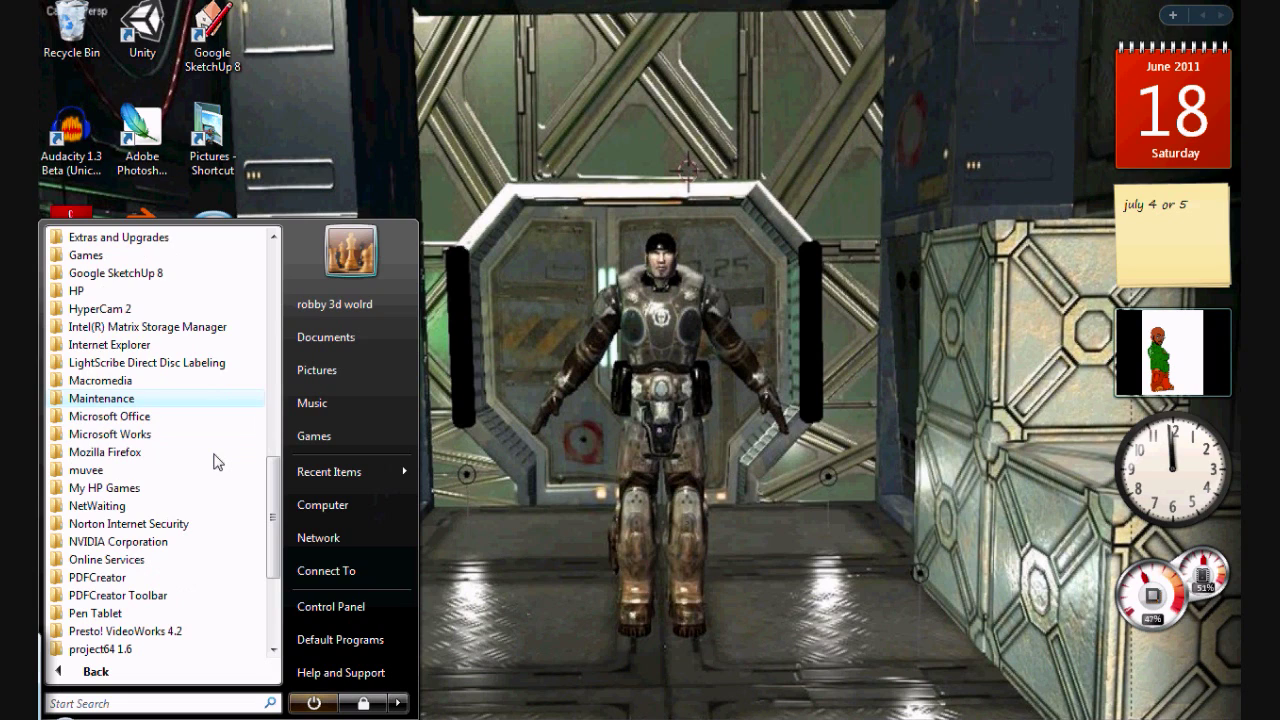
scroll(214, 461, "down", 4)
scroll(207, 490, "up", 3)
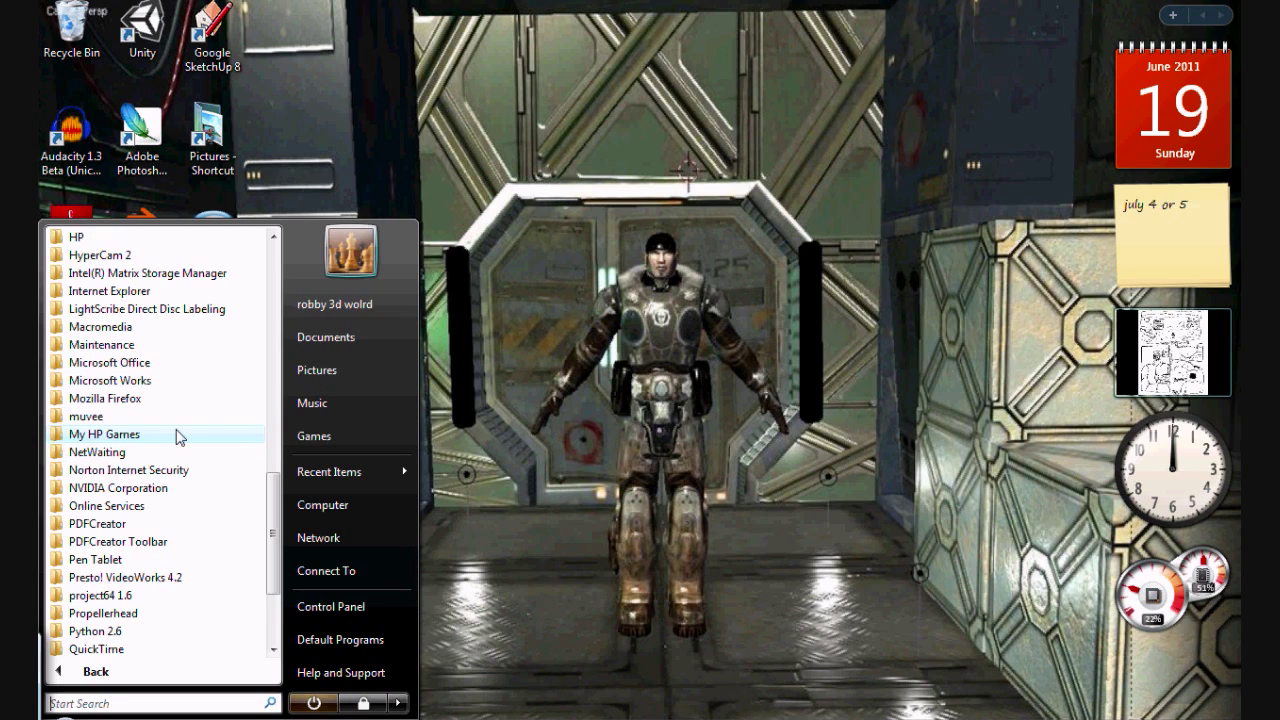
scroll(192, 497, "down", 3)
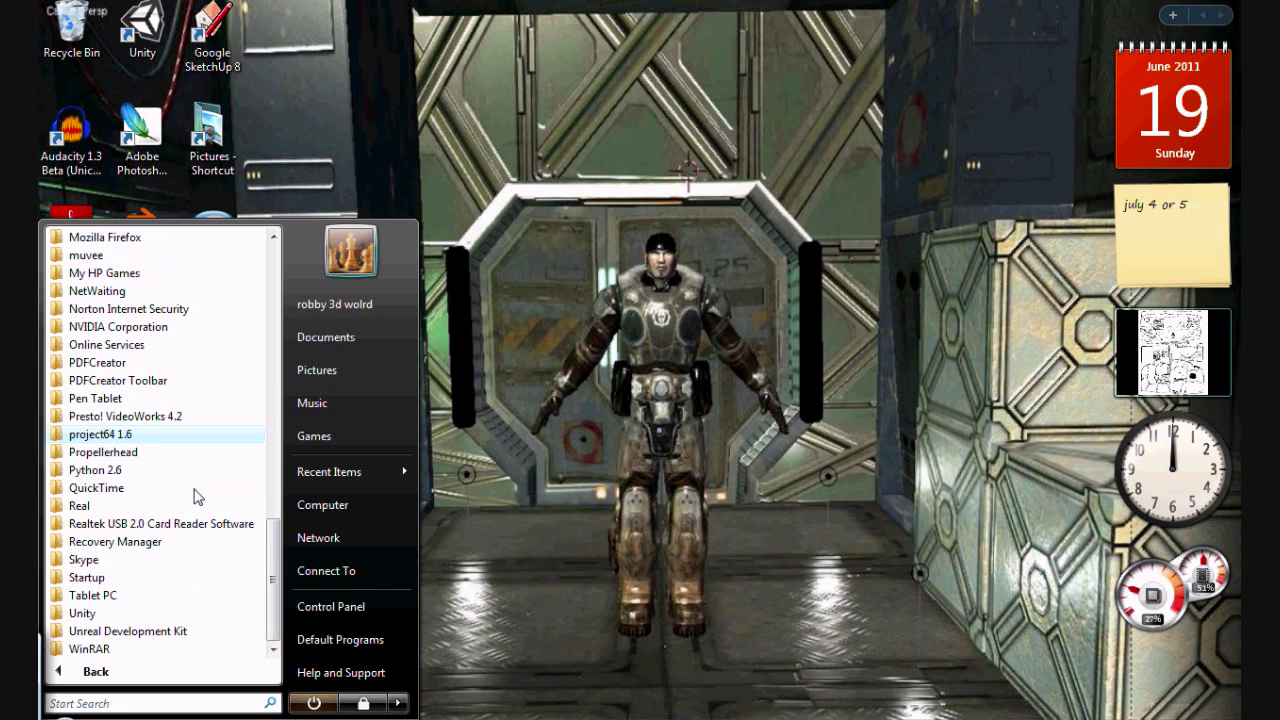
scroll(195, 492, "up", 10)
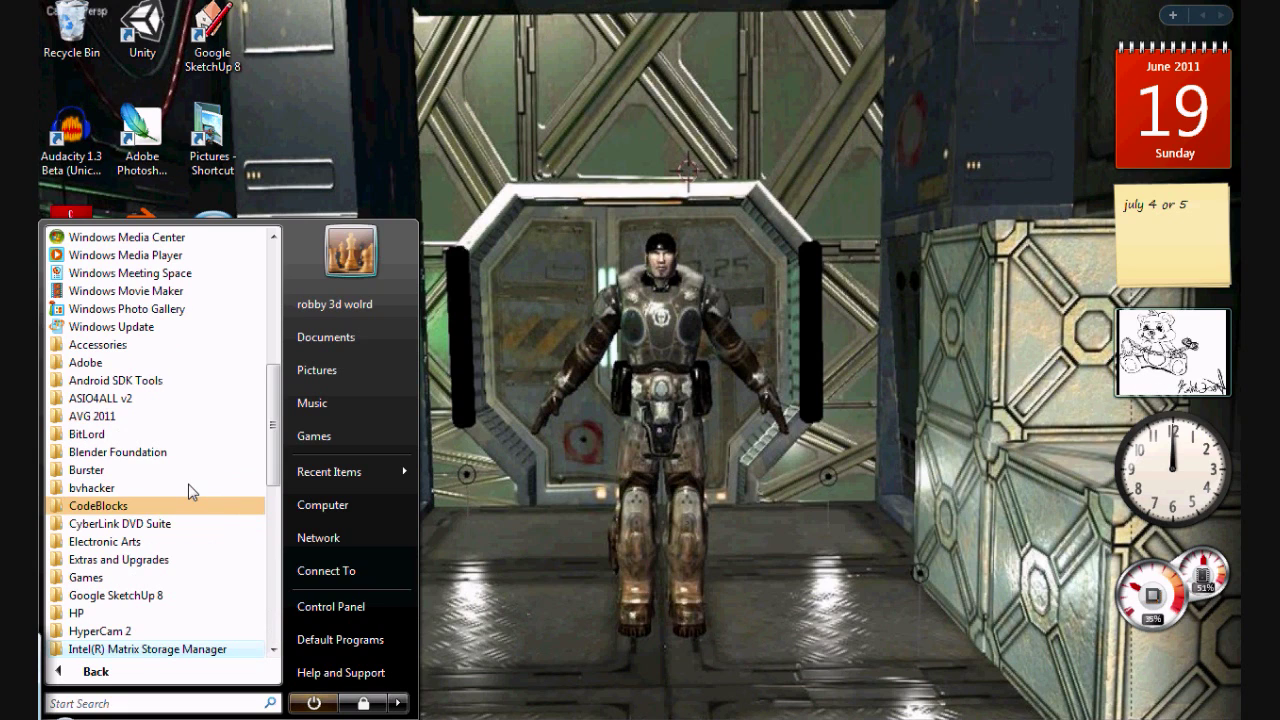
scroll(176, 447, "up", 4)
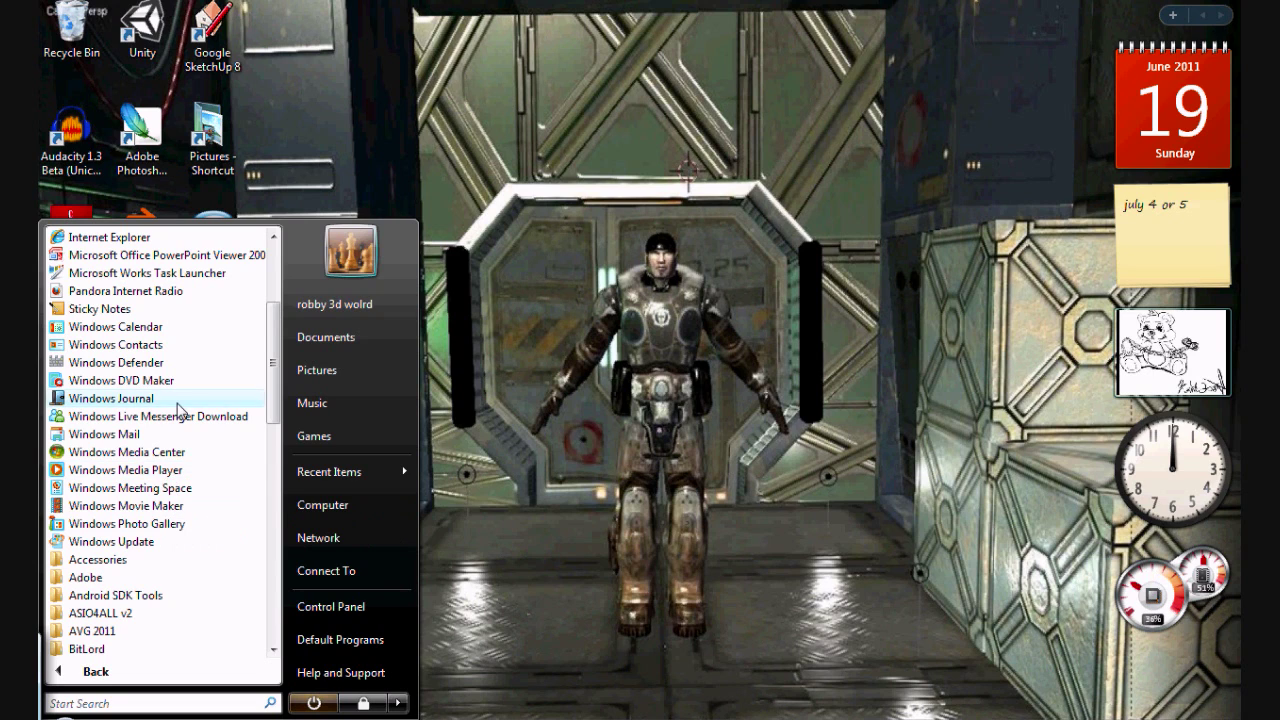
scroll(191, 467, "up", 1)
scroll(191, 470, "up", 2)
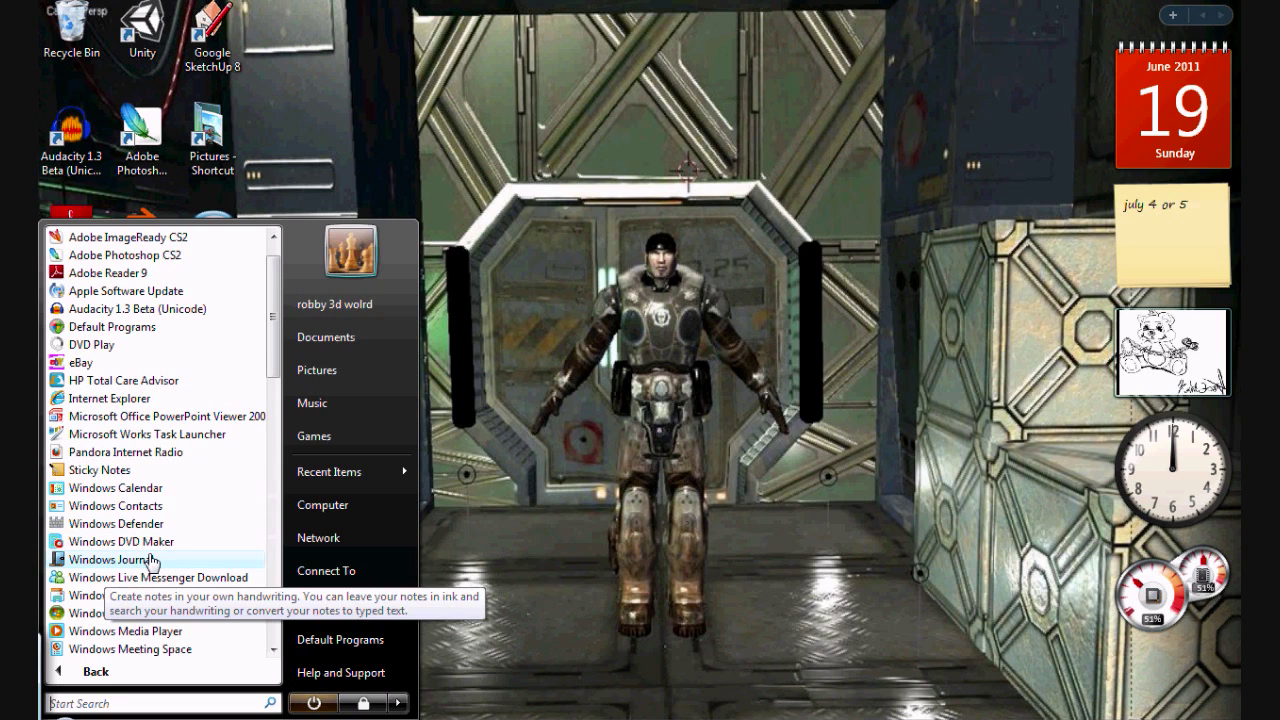
left_click(497, 439)
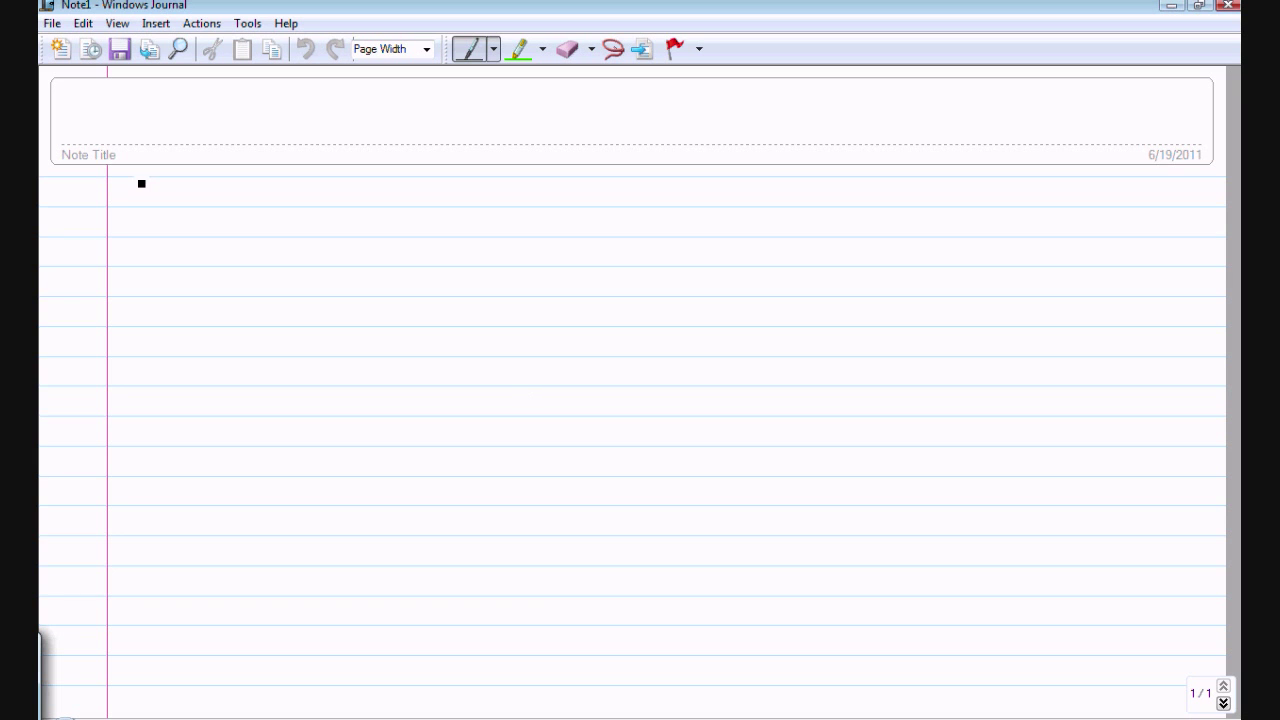
Step: Sketch a boxed label with a bracket branching to three boxes, each with a line leading right
mouse_move(124, 180)
left_mouse_down()
mouse_move(231, 269)
mouse_move(146, 173)
mouse_move(120, 250)
mouse_move(187, 236)
mouse_move(203, 197)
mouse_move(247, 237)
mouse_move(266, 232)
left_mouse_up()
mouse_move(279, 213)
left_mouse_down()
mouse_move(405, 210)
mouse_move(410, 350)
mouse_move(438, 334)
left_mouse_up()
left_click_drag(403, 205, 487, 154)
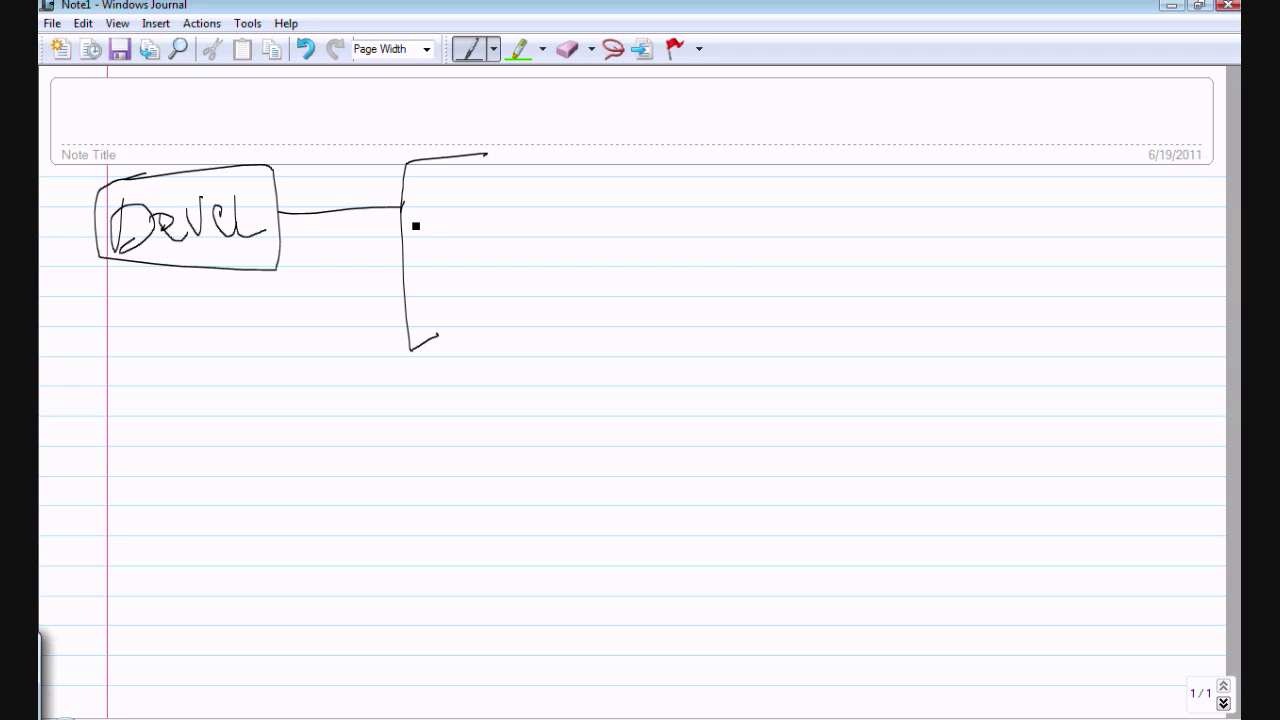
left_click_drag(404, 211, 462, 211)
left_click_drag(487, 145, 564, 180)
left_click_drag(490, 129, 565, 181)
left_click_drag(474, 202, 571, 214)
left_click_drag(487, 180, 571, 214)
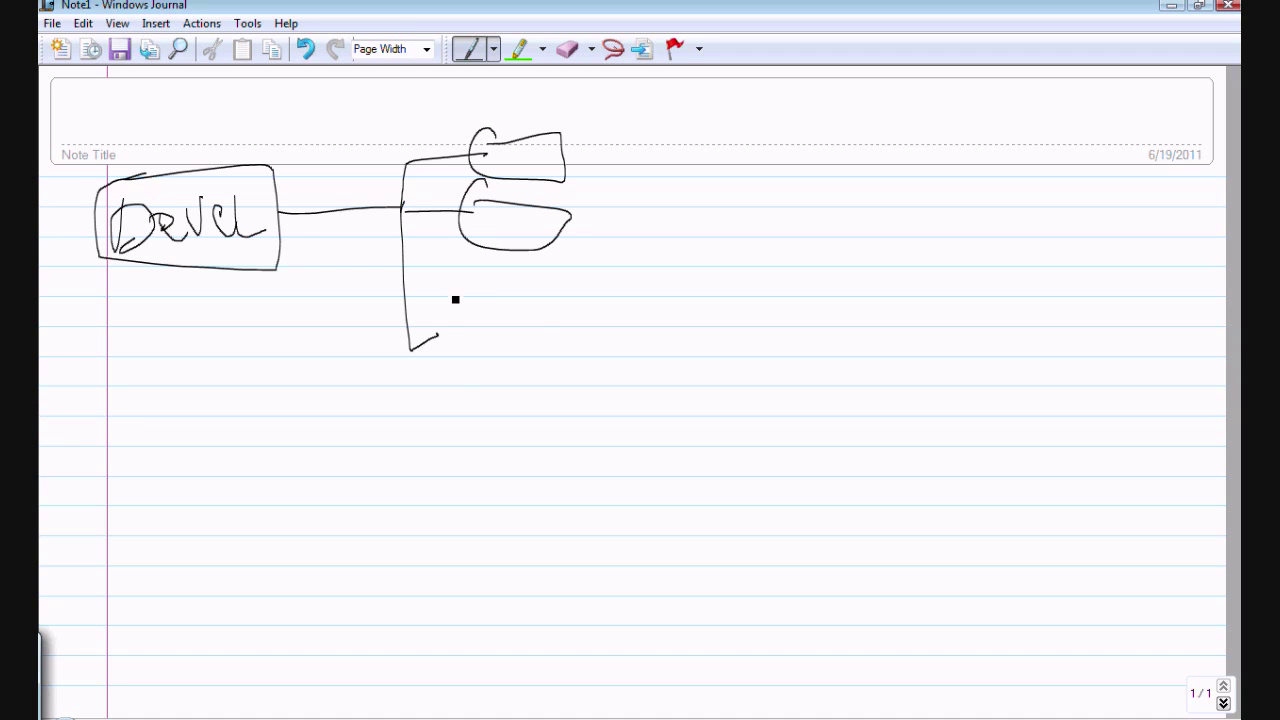
left_click_drag(455, 299, 465, 305)
left_click_drag(569, 166, 632, 160)
left_click_drag(562, 249, 631, 232)
left_click_drag(545, 339, 668, 317)
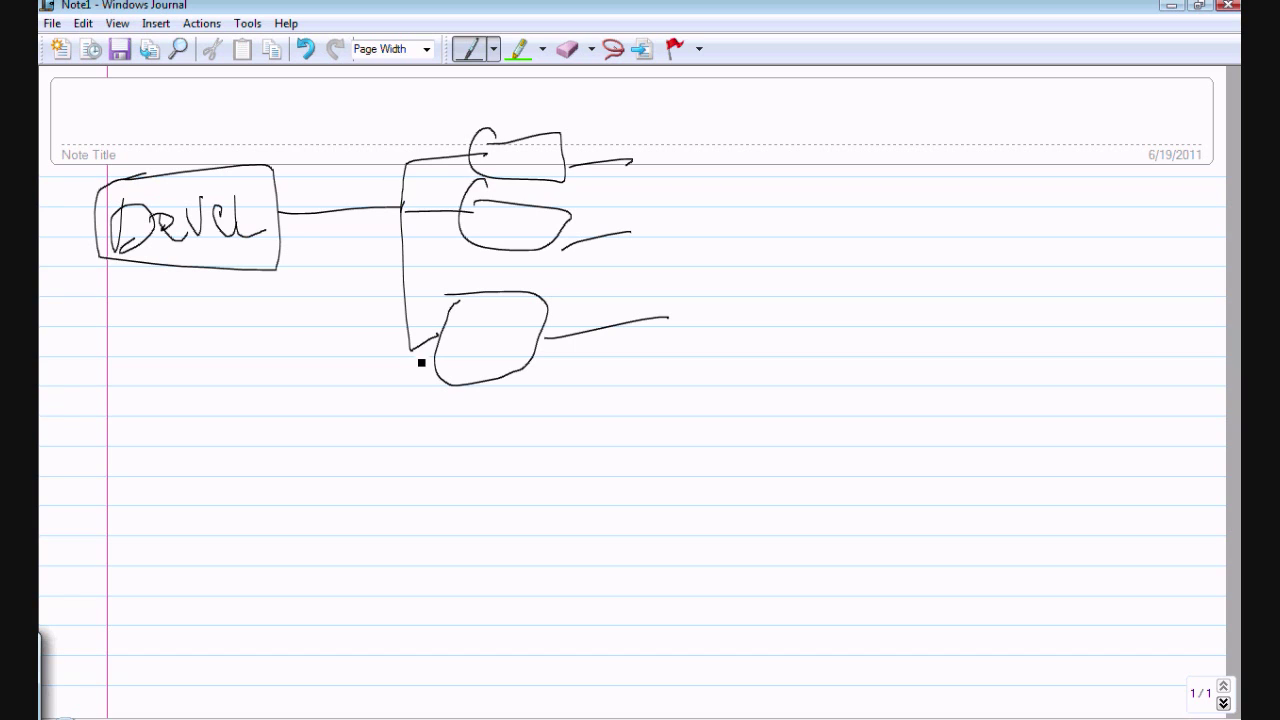
left_click_drag(411, 350, 409, 462)
Step: Draw a lower labelled box with a word above it, linked by a line to the trunk
left_click_drag(134, 426, 110, 500)
left_click_drag(155, 418, 110, 500)
left_click_drag(143, 447, 135, 512)
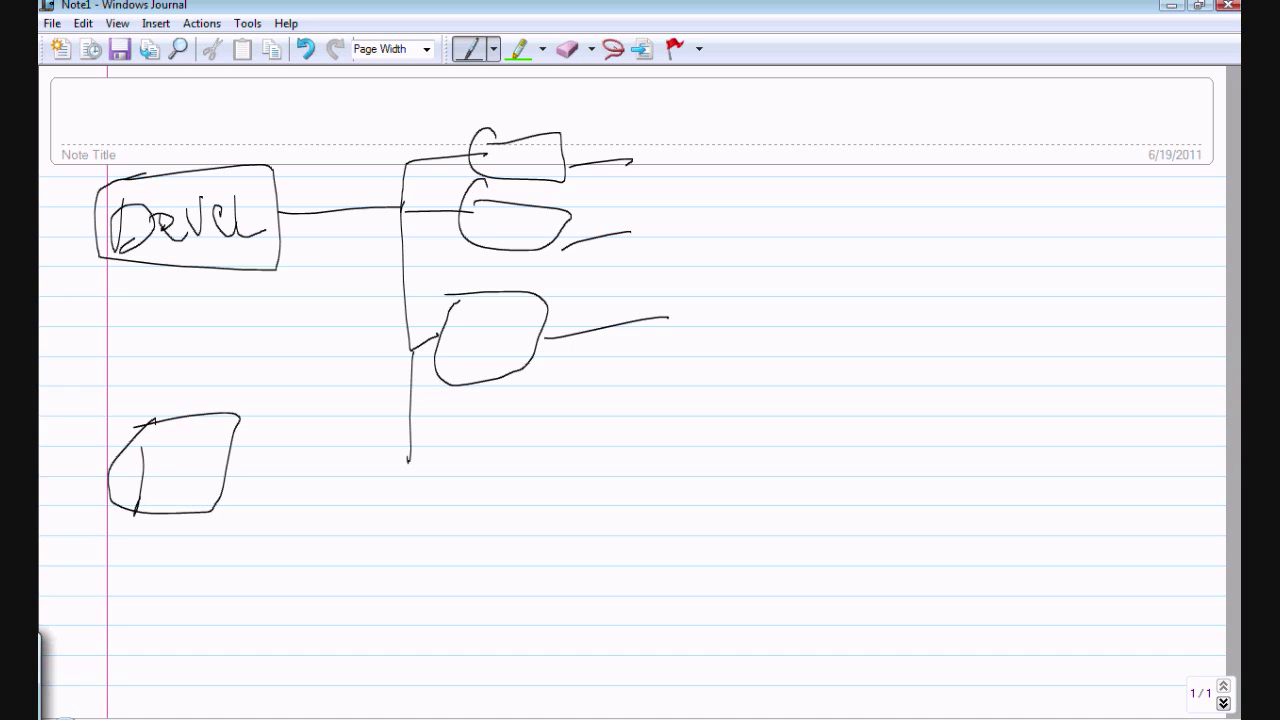
left_click_drag(112, 467, 152, 456)
mouse_move(140, 478)
left_mouse_down()
mouse_move(186, 467)
mouse_move(192, 493)
mouse_move(148, 490)
left_mouse_up()
mouse_move(203, 458)
left_mouse_down()
mouse_move(203, 474)
mouse_move(231, 482)
mouse_move(315, 485)
left_mouse_up()
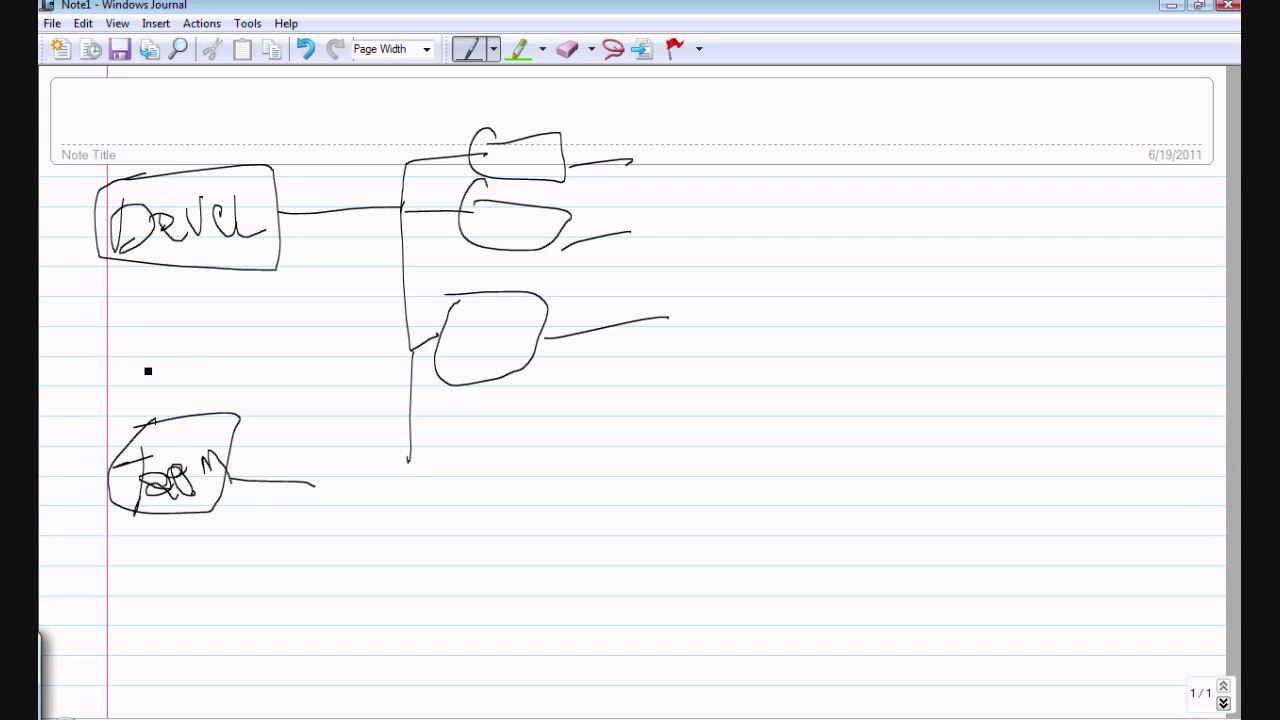
mouse_move(148, 371)
left_mouse_down()
mouse_move(205, 382)
mouse_move(253, 372)
mouse_move(252, 384)
left_mouse_up()
left_click_drag(264, 370, 286, 374)
left_click_drag(268, 326, 296, 389)
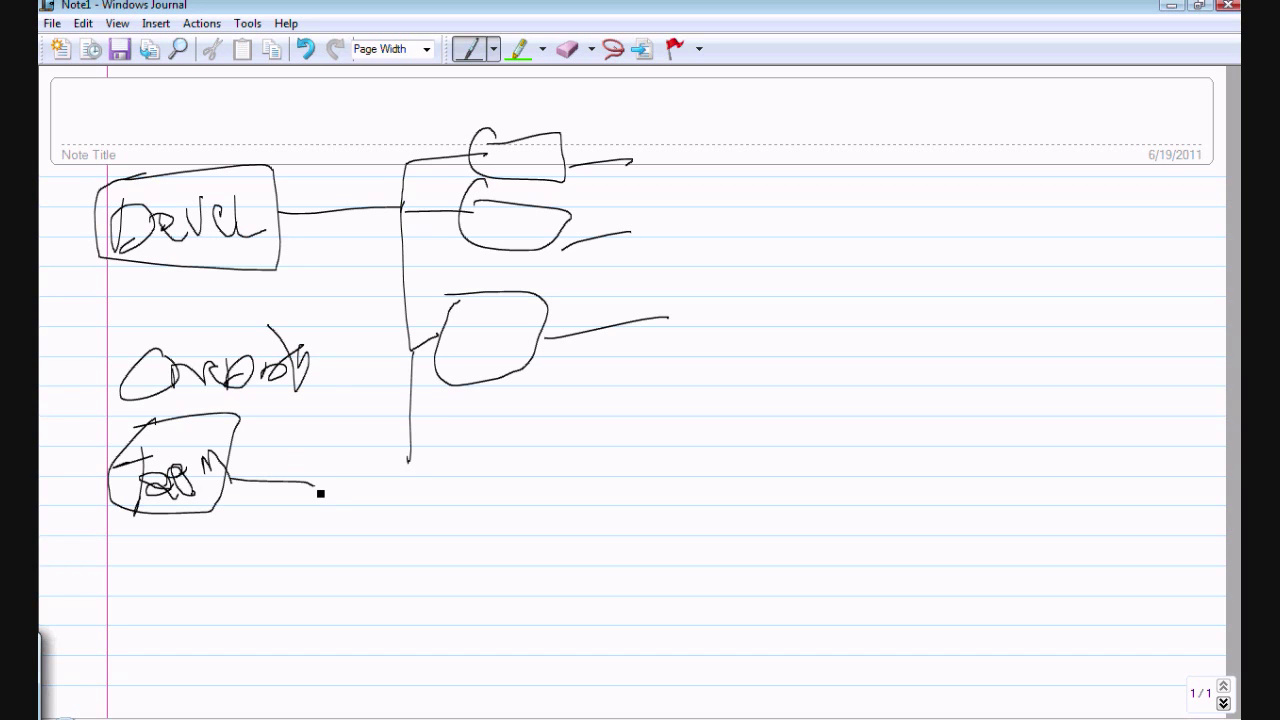
left_click_drag(320, 487, 305, 576)
mouse_move(318, 486)
left_mouse_down()
mouse_move(394, 505)
mouse_move(445, 447)
mouse_move(443, 472)
mouse_move(450, 455)
mouse_move(414, 500)
mouse_move(395, 600)
left_mouse_up()
mouse_move(416, 575)
left_mouse_down()
mouse_move(452, 593)
mouse_move(446, 617)
mouse_move(471, 662)
mouse_move(392, 676)
left_mouse_up()
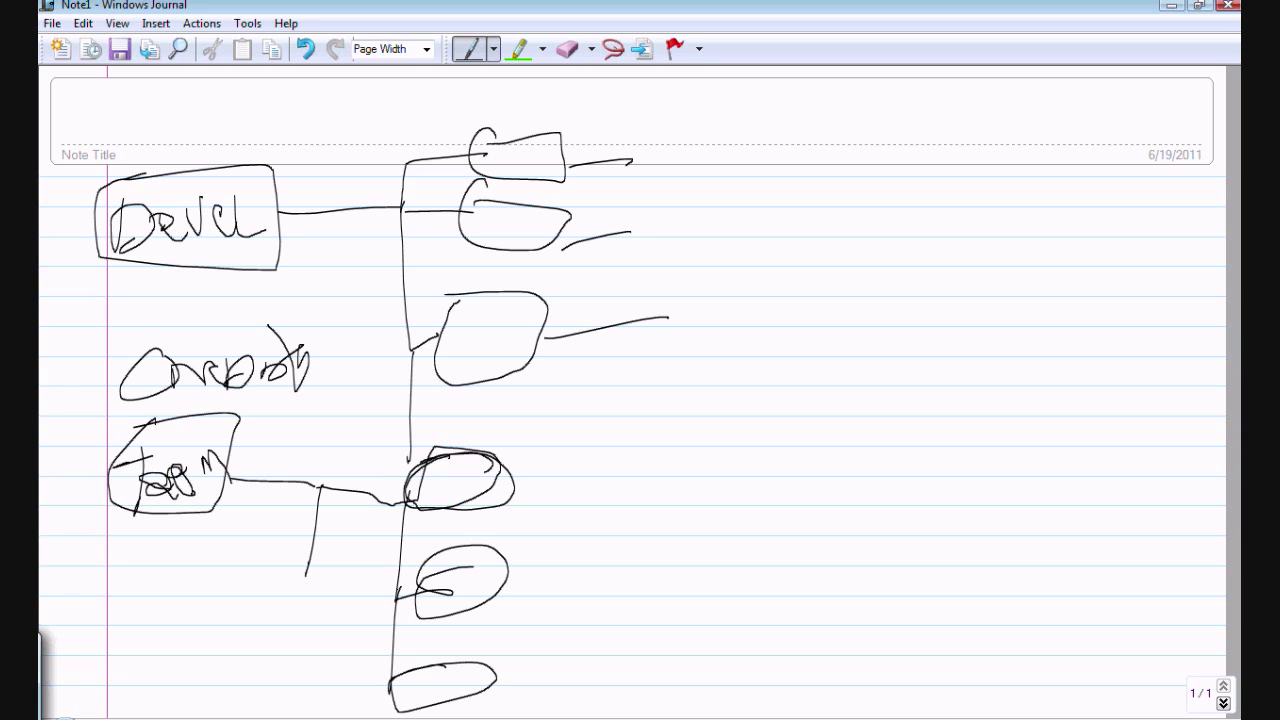
Step: Extend the trunk to lower ovals and draw large loops around the box columns
left_click_drag(397, 591, 557, 567)
mouse_move(398, 627)
left_mouse_down()
mouse_move(390, 670)
mouse_move(508, 667)
left_mouse_up()
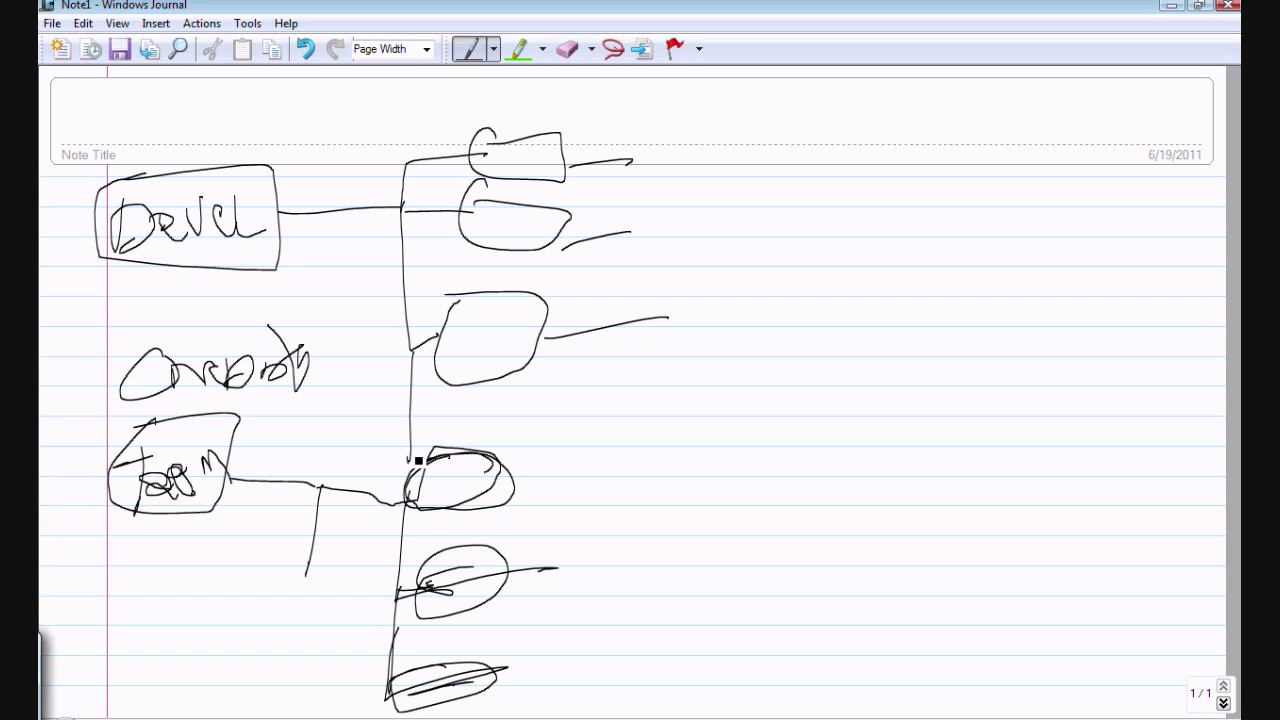
left_click_drag(408, 460, 449, 425)
left_click_drag(520, 712, 515, 445)
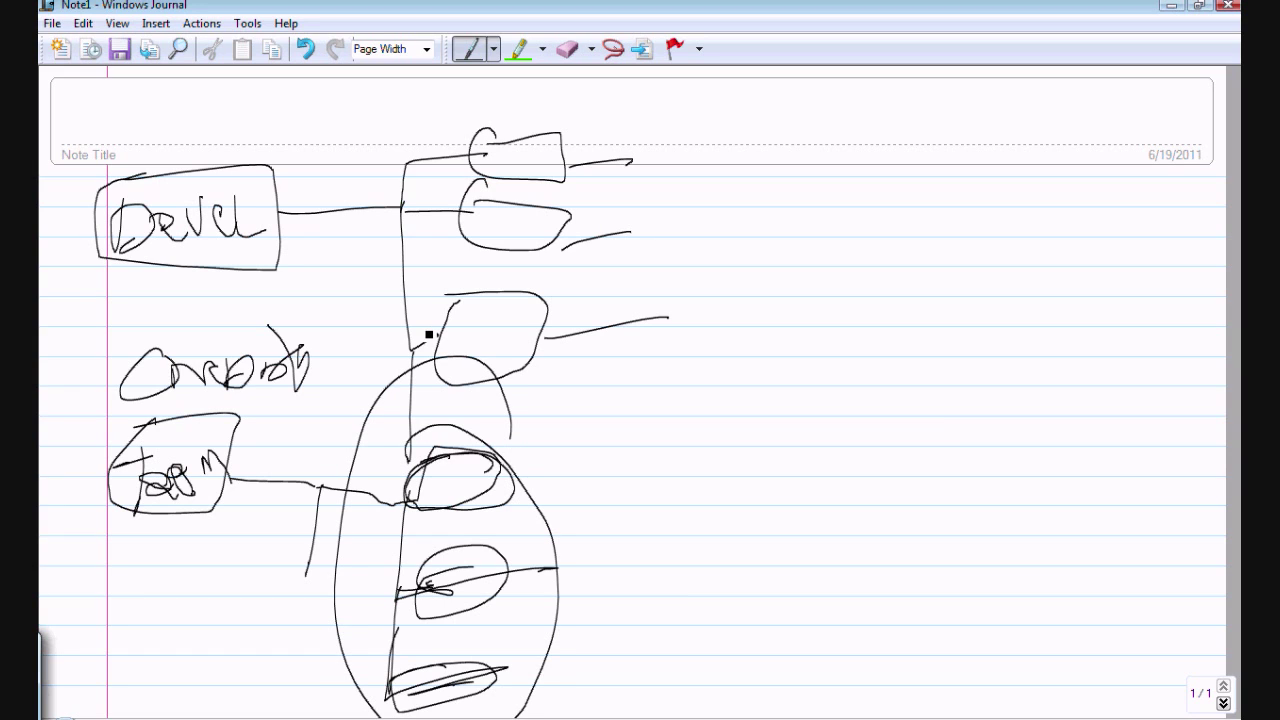
left_click_drag(430, 222, 555, 527)
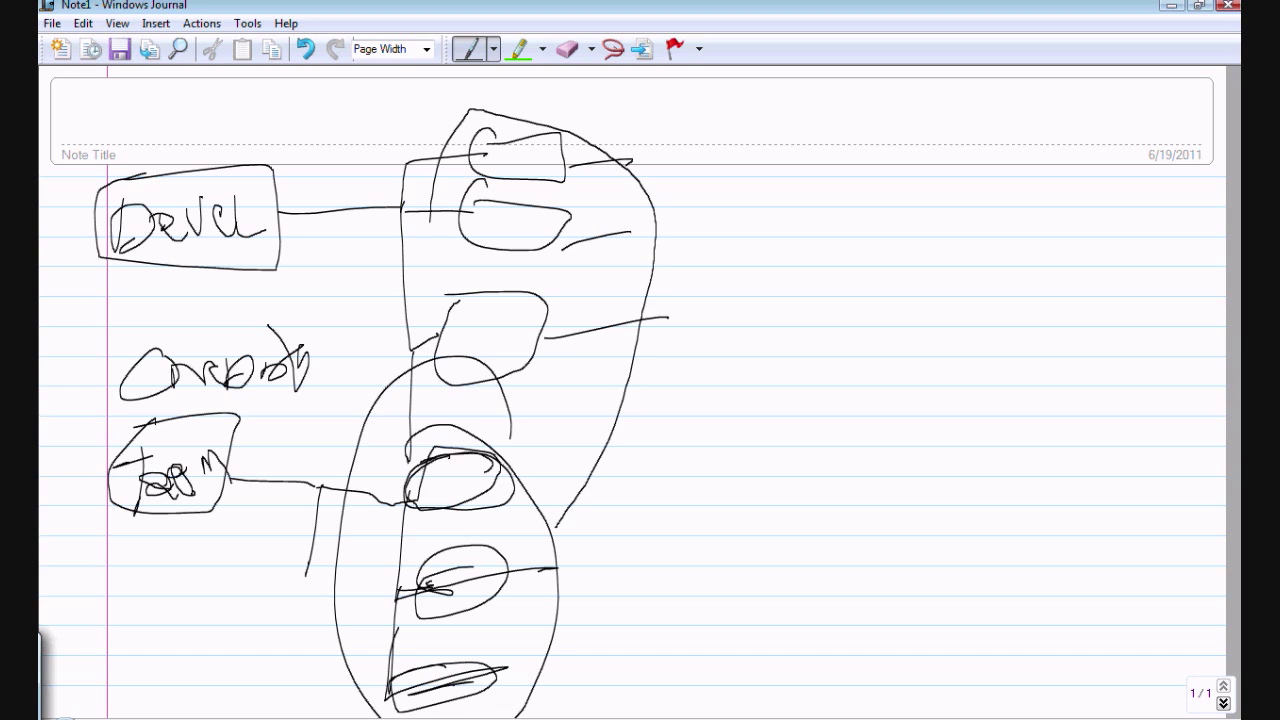
left_click_drag(545, 145, 430, 240)
left_click_drag(560, 180, 513, 430)
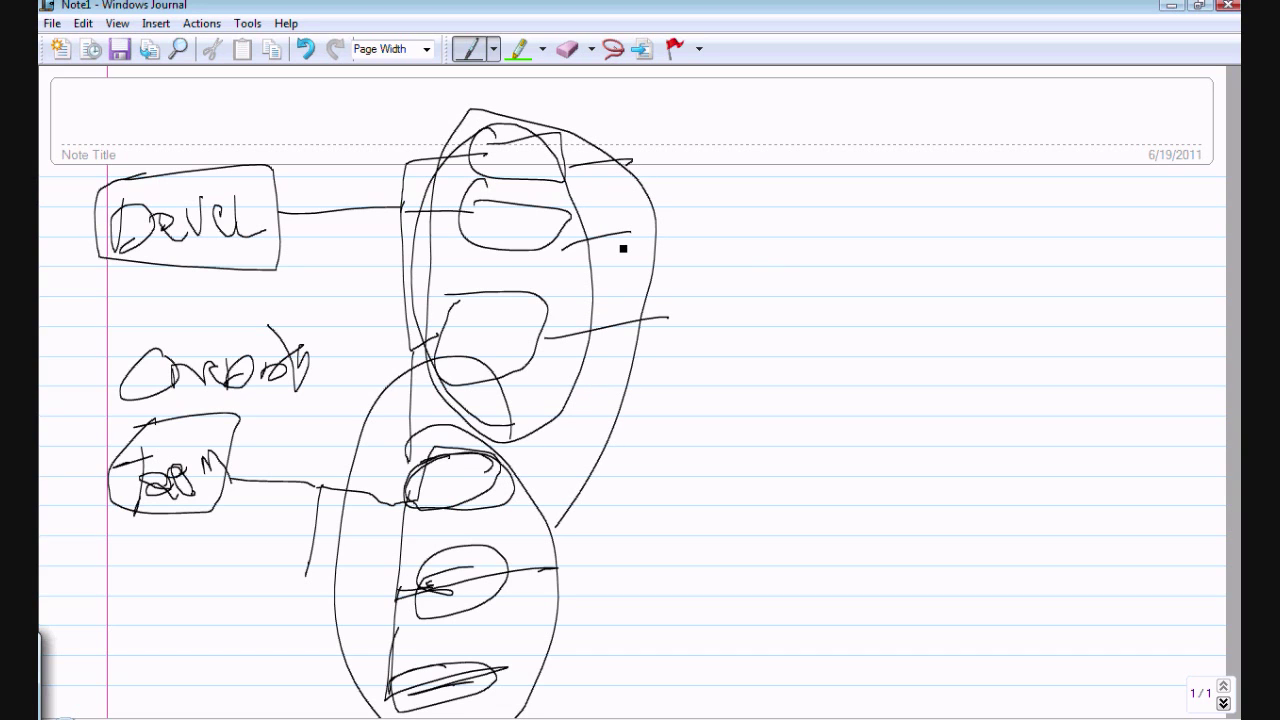
Step: Add a labelled shape at the right, then close Note1 without saving
mouse_move(620, 165)
left_mouse_down()
mouse_move(661, 203)
mouse_move(672, 318)
left_mouse_up()
mouse_move(631, 236)
left_mouse_down()
mouse_move(718, 225)
mouse_move(792, 163)
mouse_move(722, 190)
mouse_move(852, 213)
left_mouse_up()
mouse_move(747, 183)
left_mouse_down()
mouse_move(734, 221)
mouse_move(846, 203)
left_mouse_up()
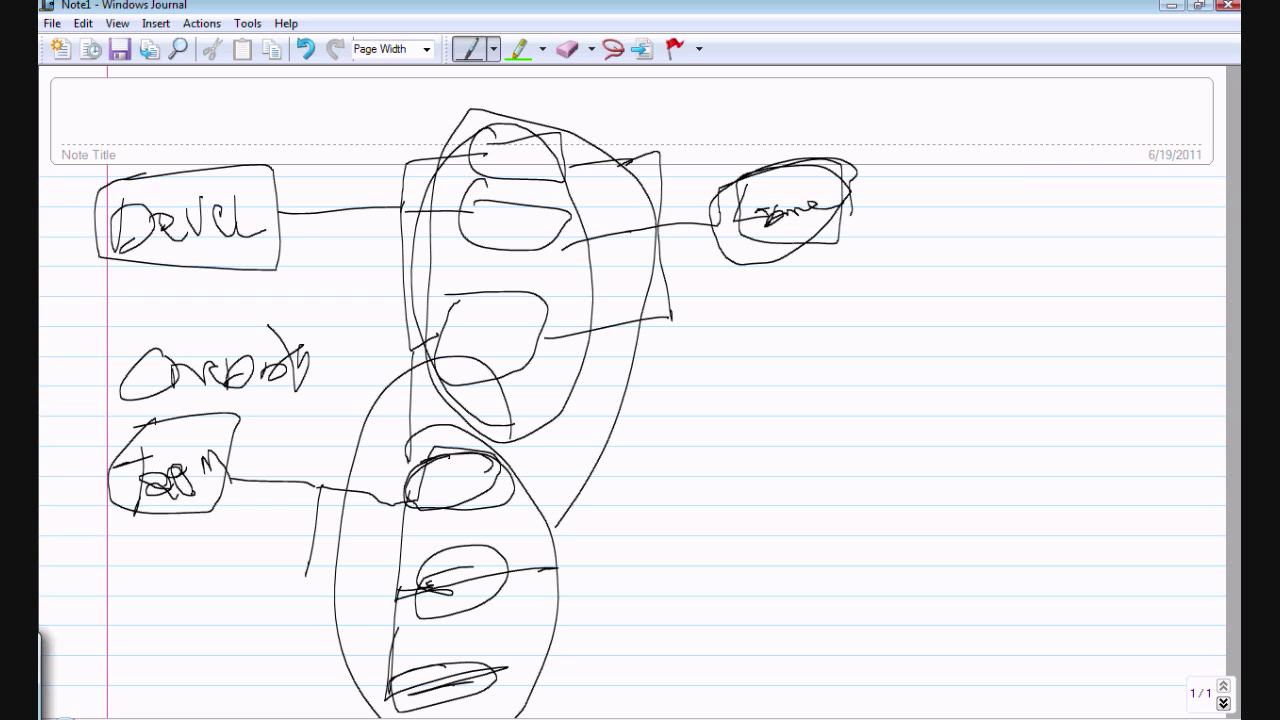
key("alt+F4")
left_click(650, 404)
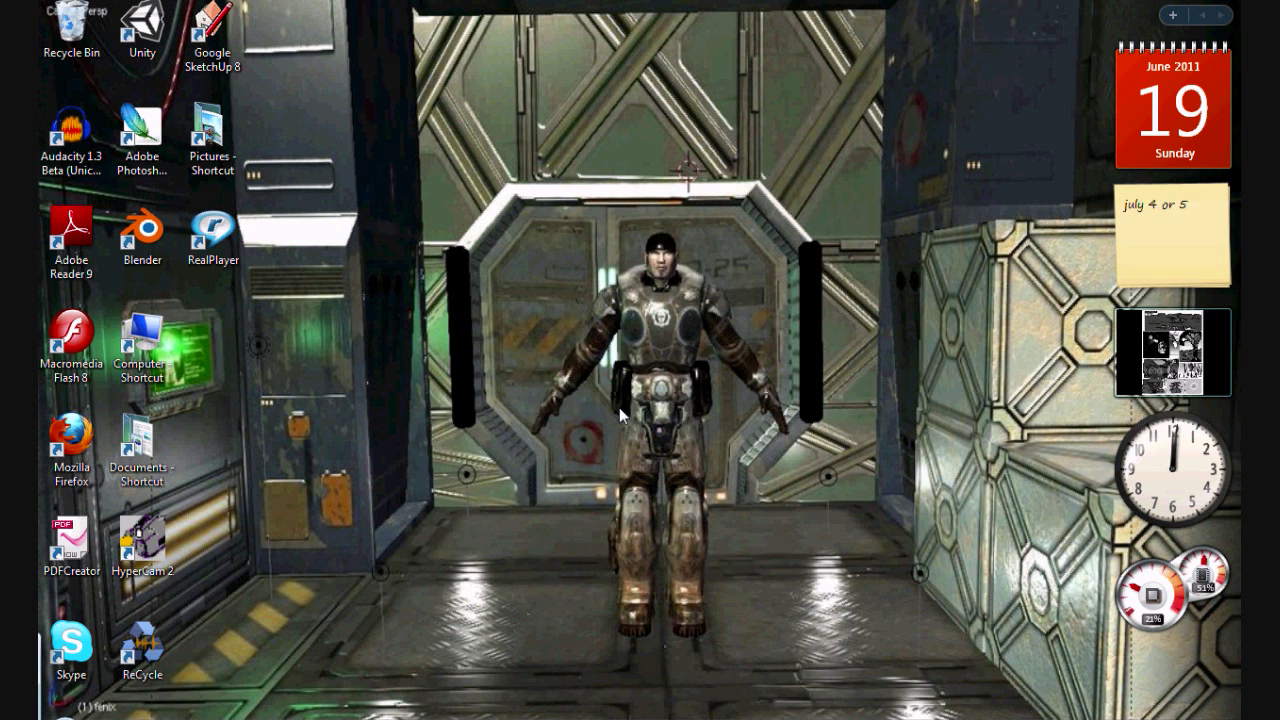
Step: Empty the Recycle Bin, confirm deleting the items, and launch Blender
right_click(63, 15)
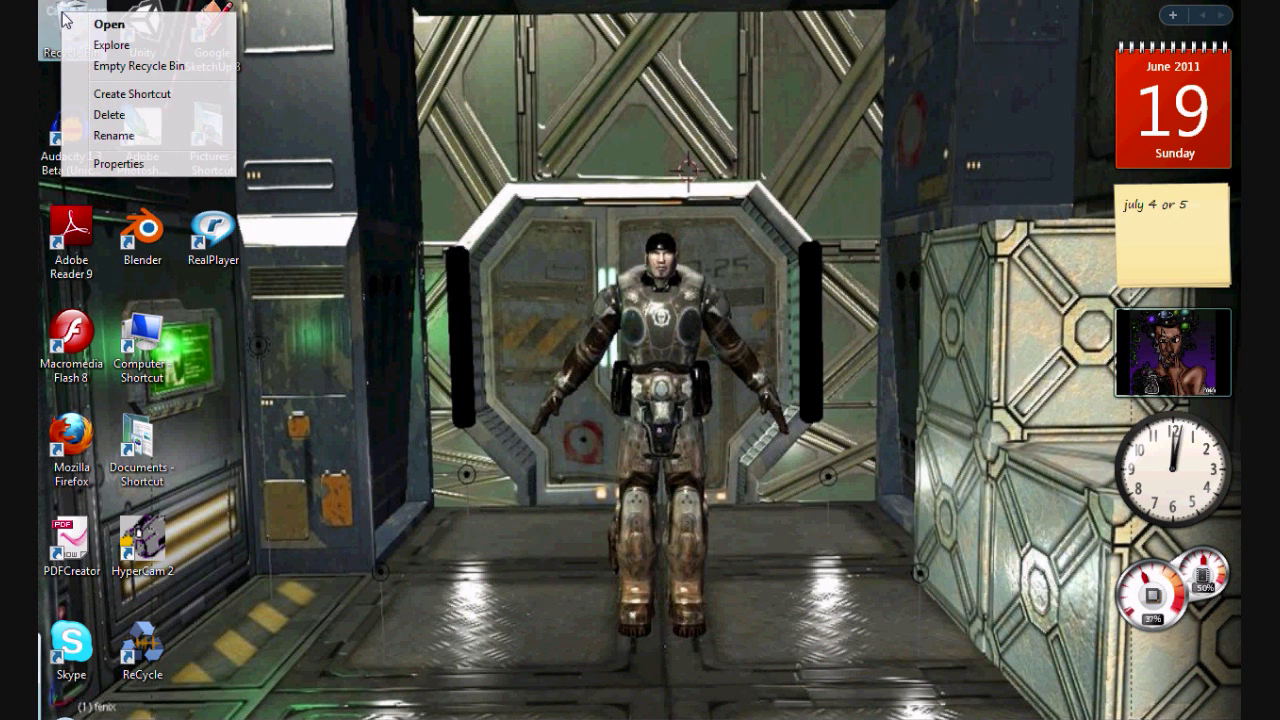
left_click(92, 65)
left_click(708, 378)
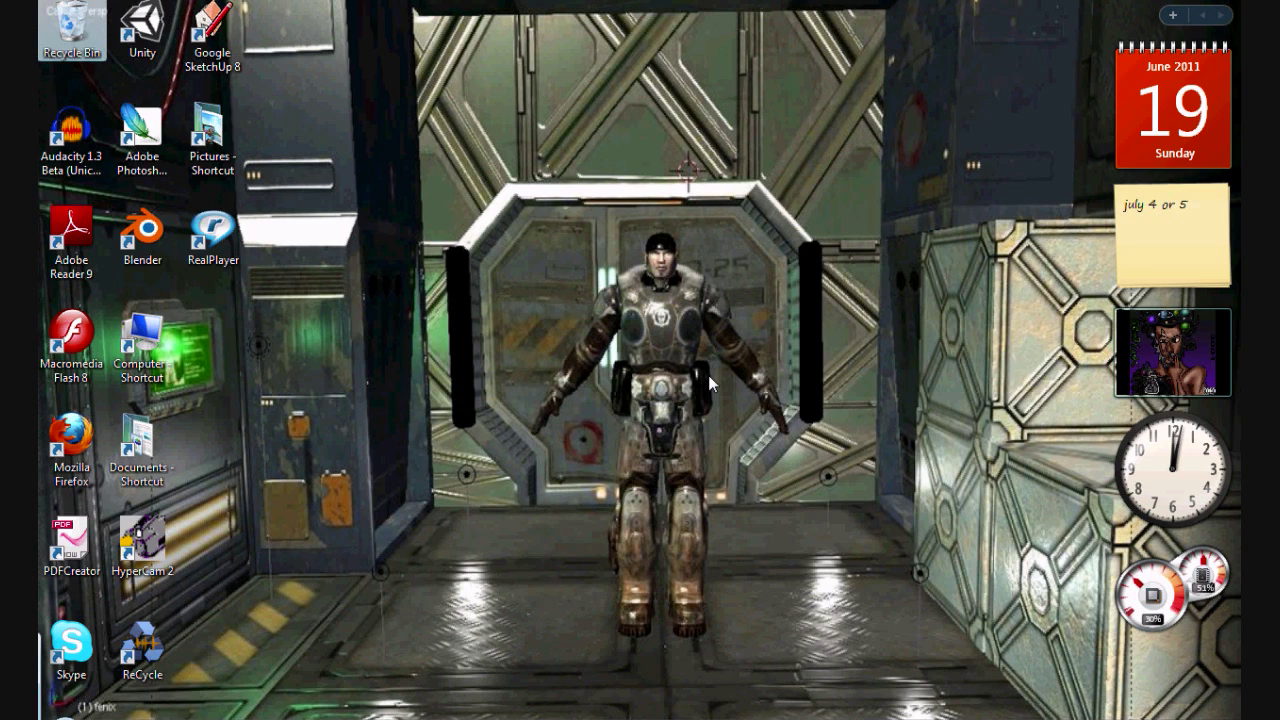
left_click(393, 291)
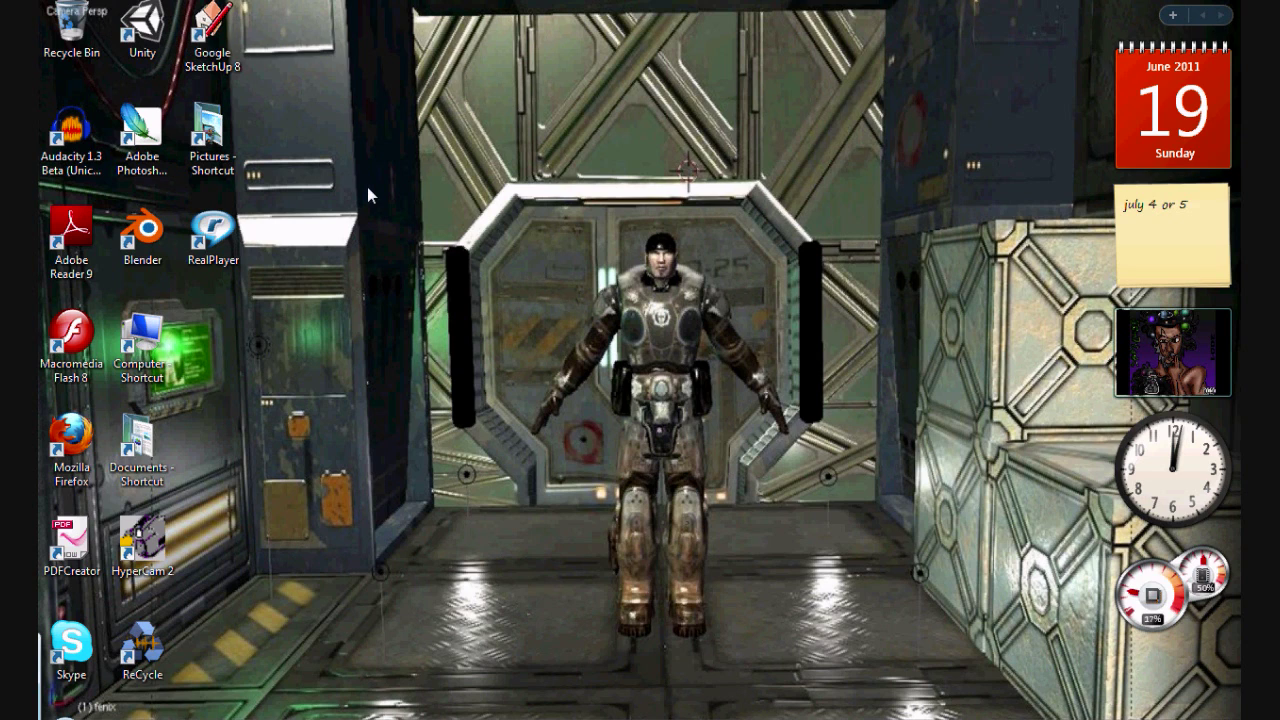
double_click(158, 230)
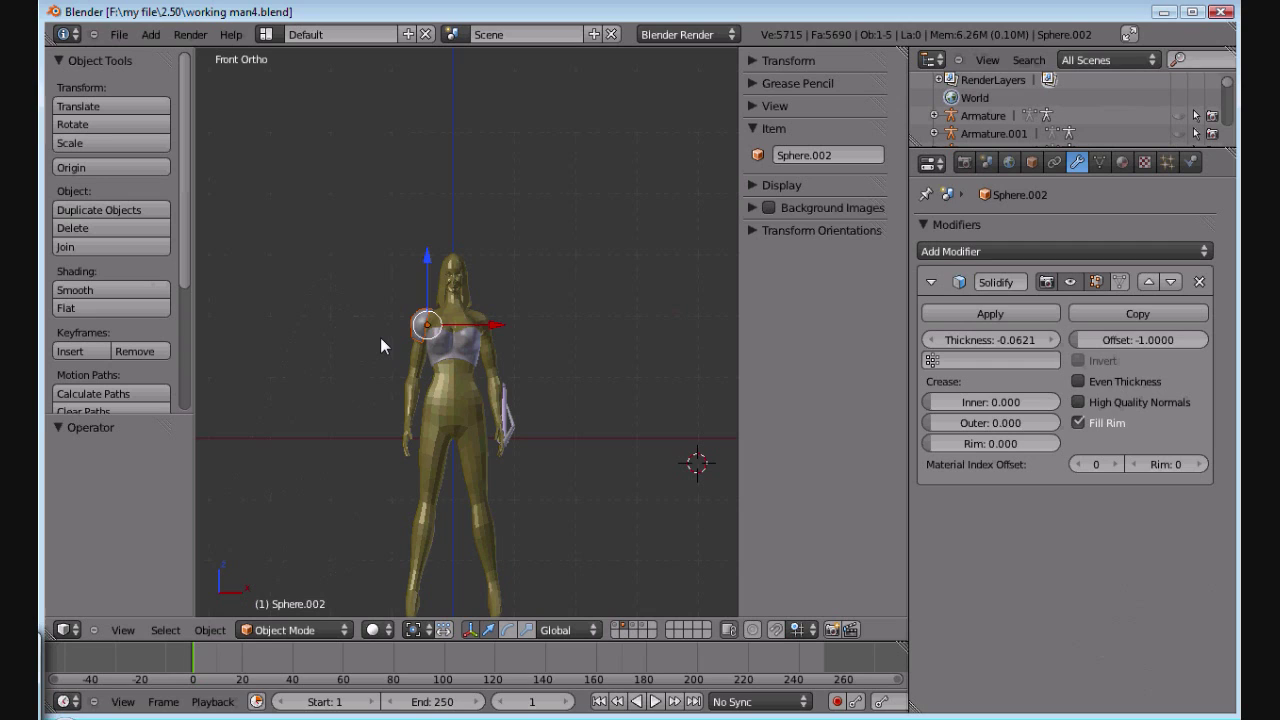
Step: Zoom in and out on the gold female figure to inspect her
scroll(380, 346, "up", 5)
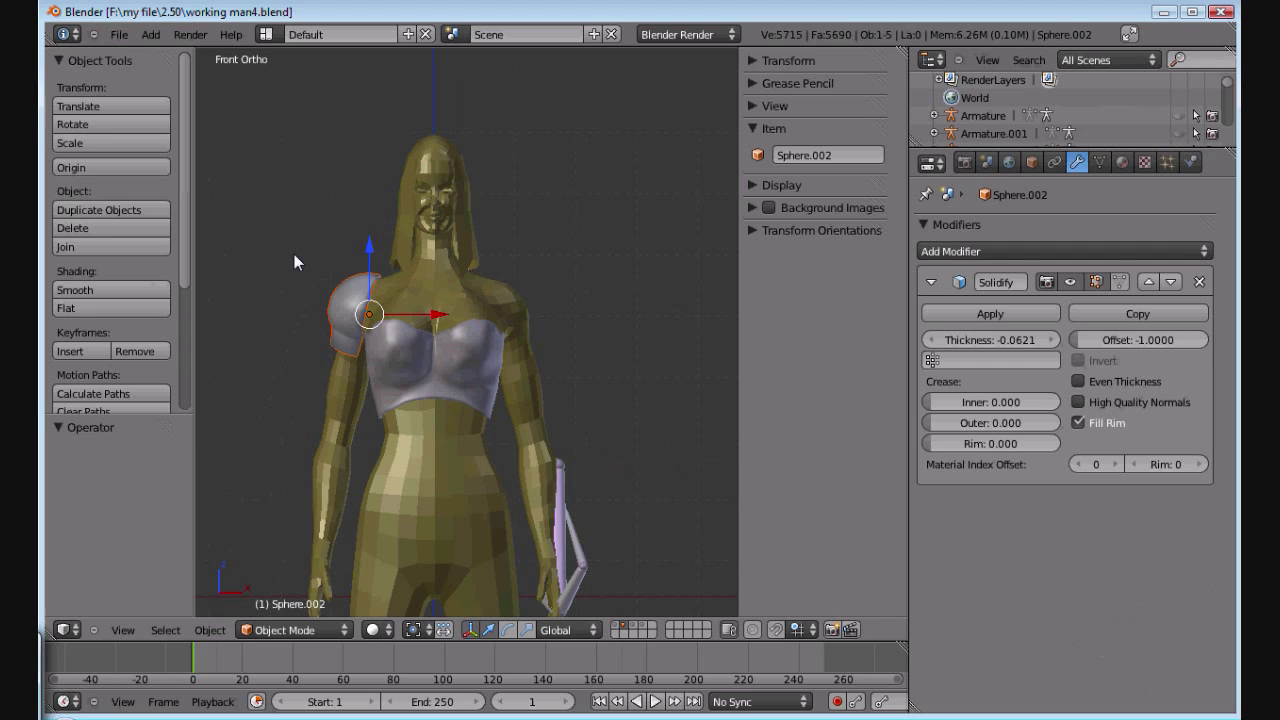
scroll(300, 256, "down", 1)
scroll(271, 256, "up", 1)
scroll(235, 266, "up", 4)
scroll(651, 242, "up", 1)
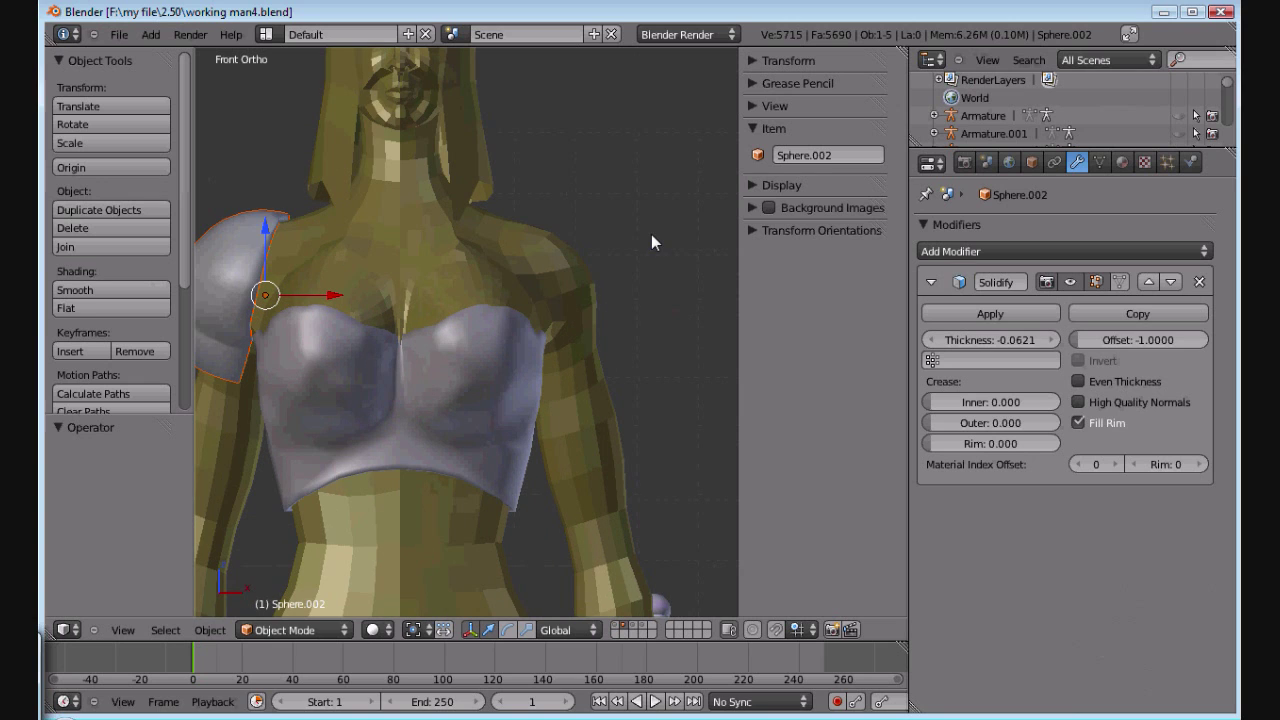
scroll(636, 240, "up", 1)
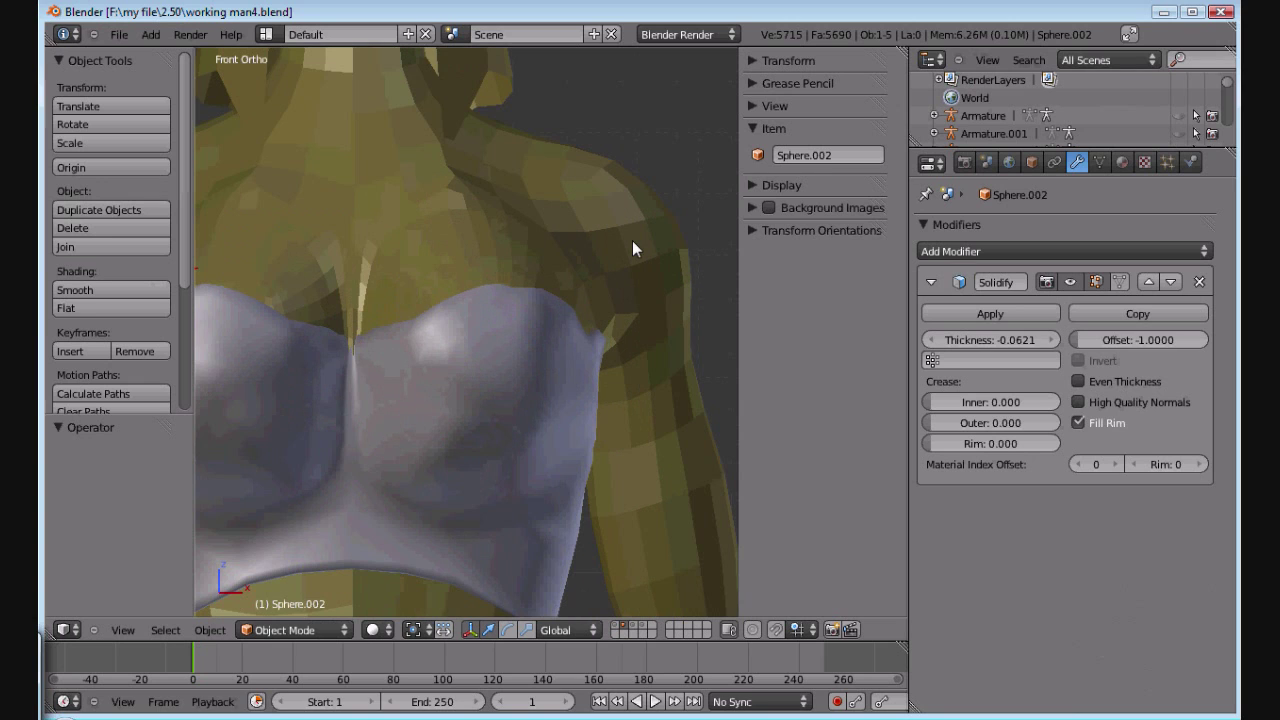
scroll(632, 240, "down", 2)
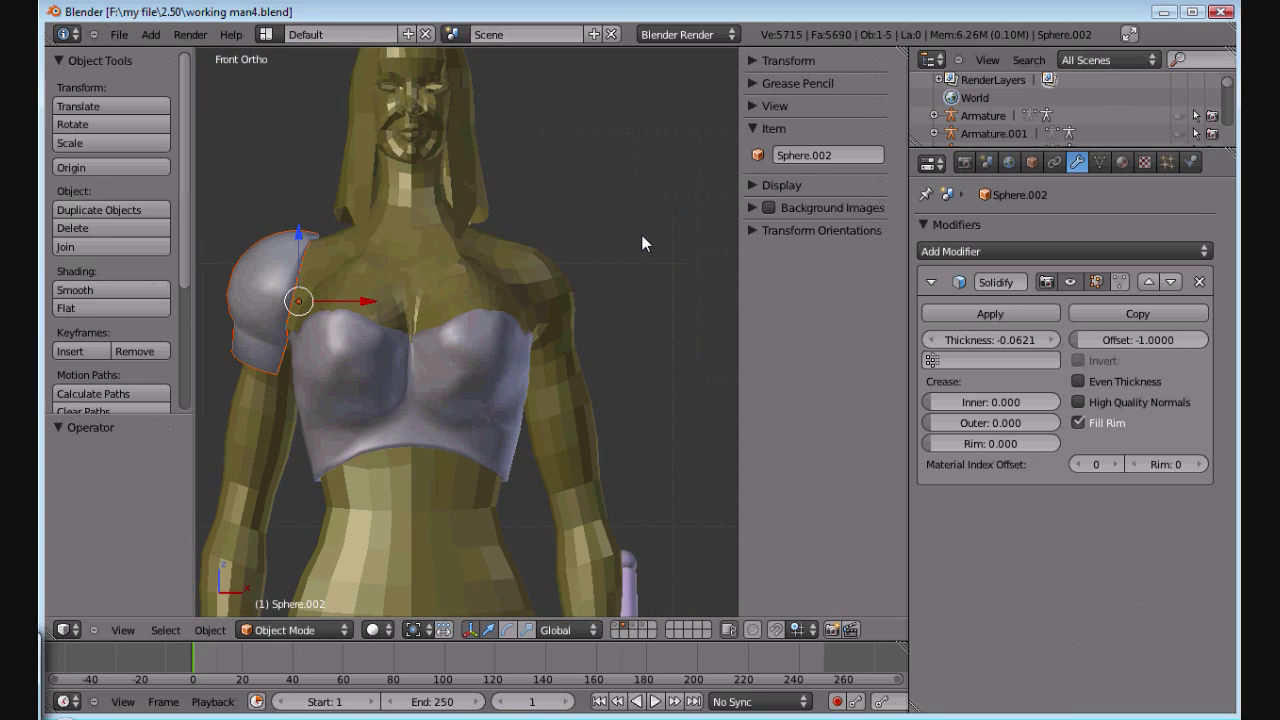
scroll(637, 231, "down", 2)
scroll(635, 228, "up", 3)
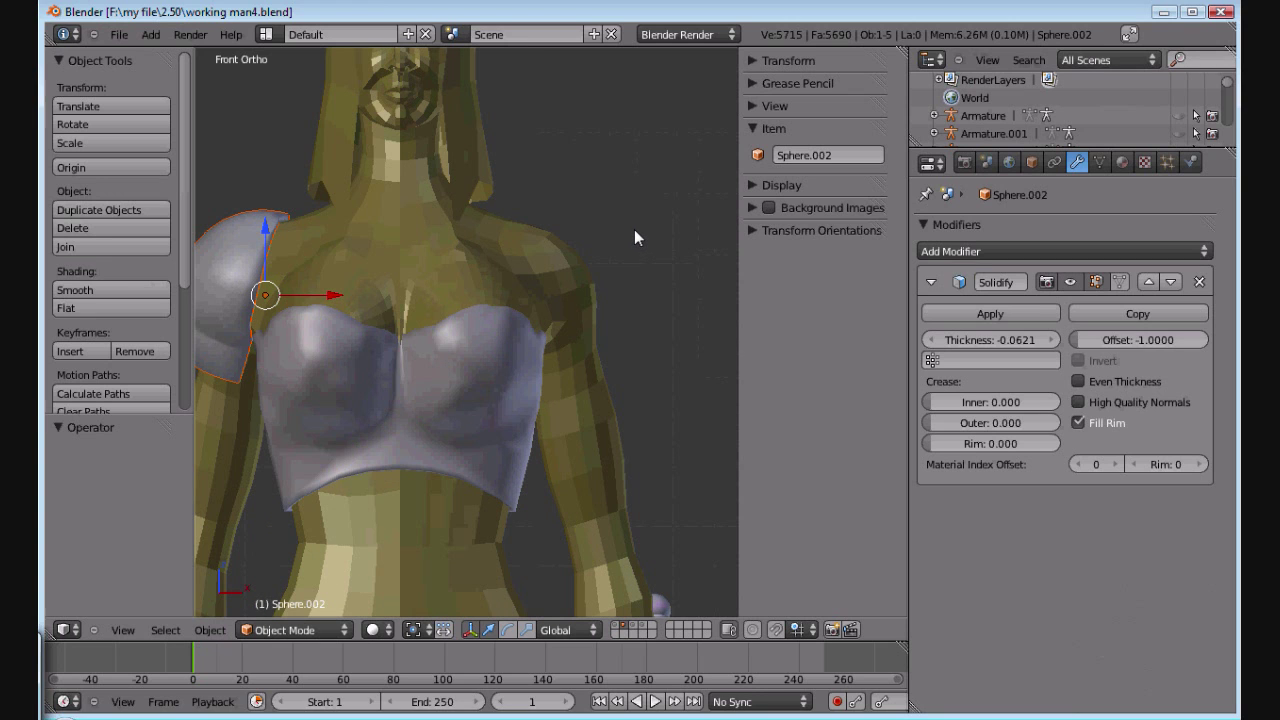
scroll(634, 237, "down", 4)
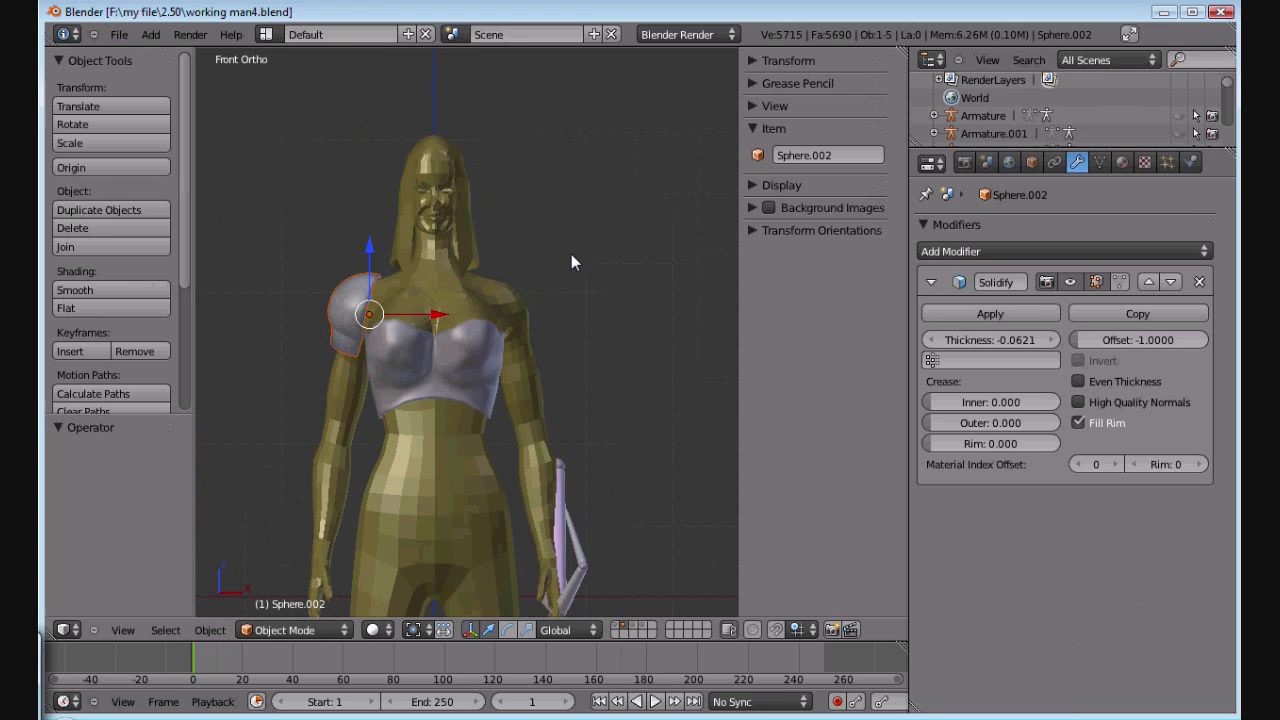
scroll(572, 258, "up", 4)
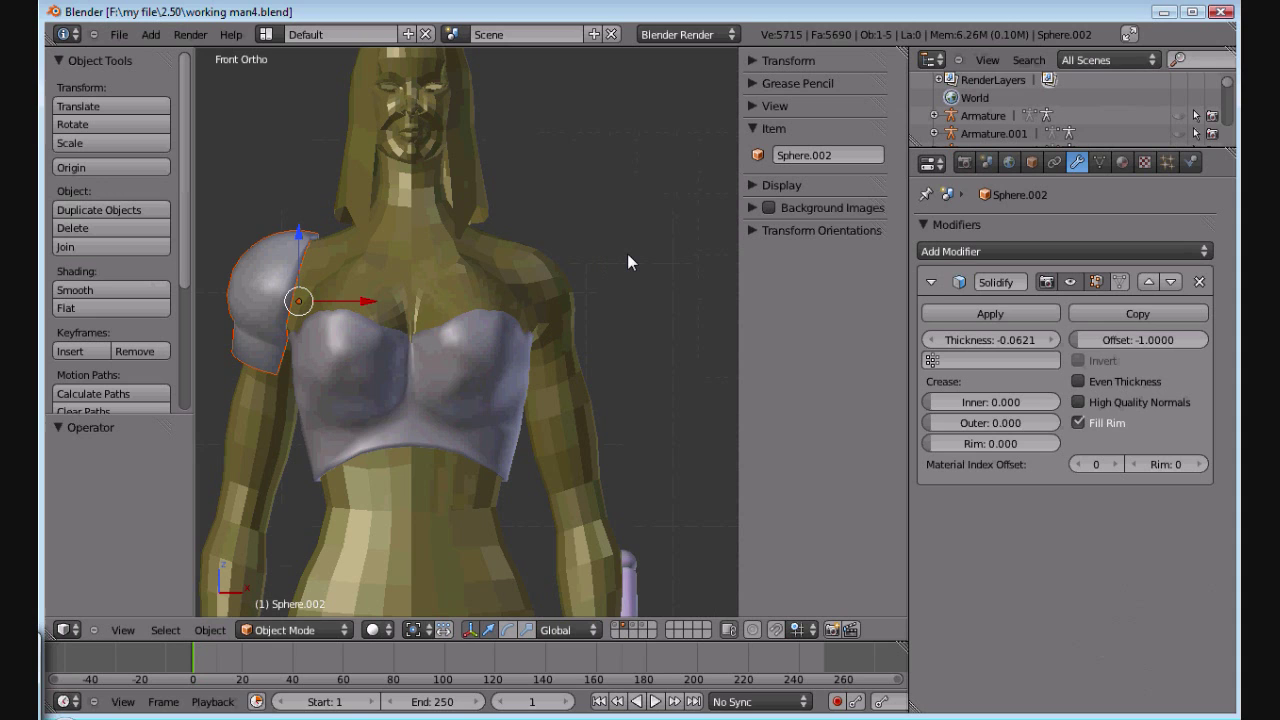
scroll(627, 253, "up", 2)
scroll(625, 254, "up", 2)
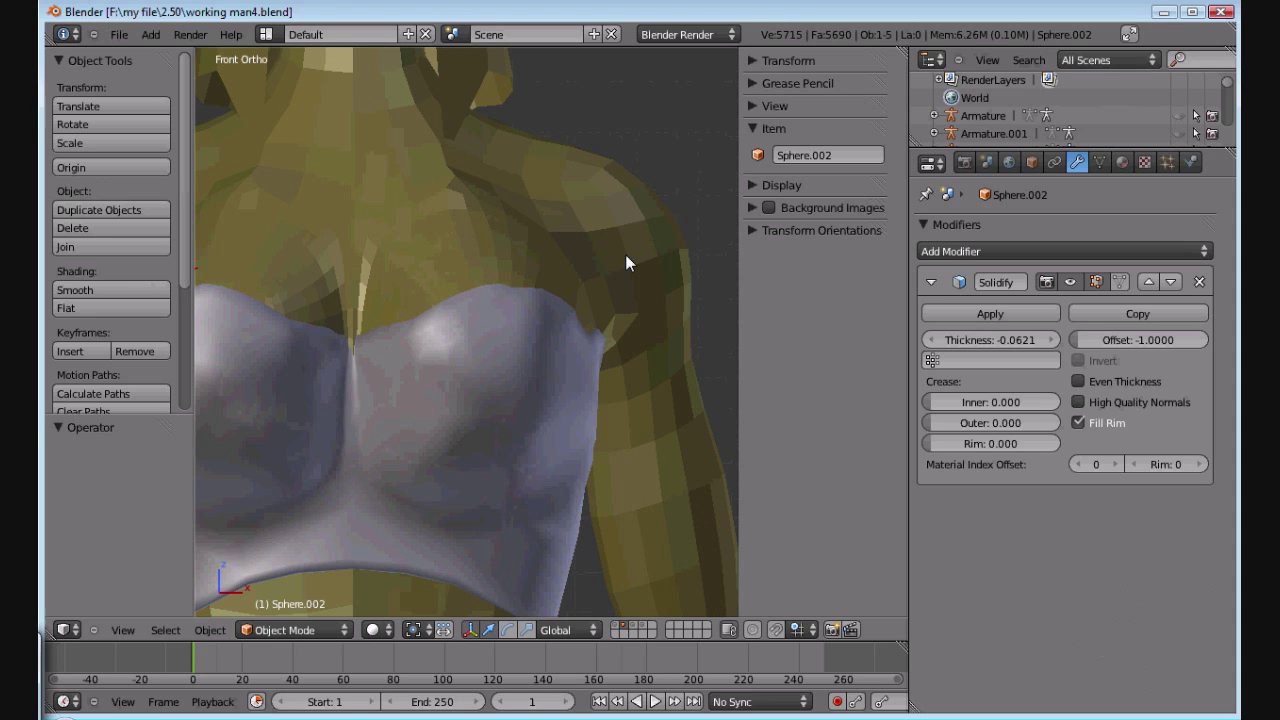
scroll(627, 252, "down", 7)
scroll(628, 246, "up", 6)
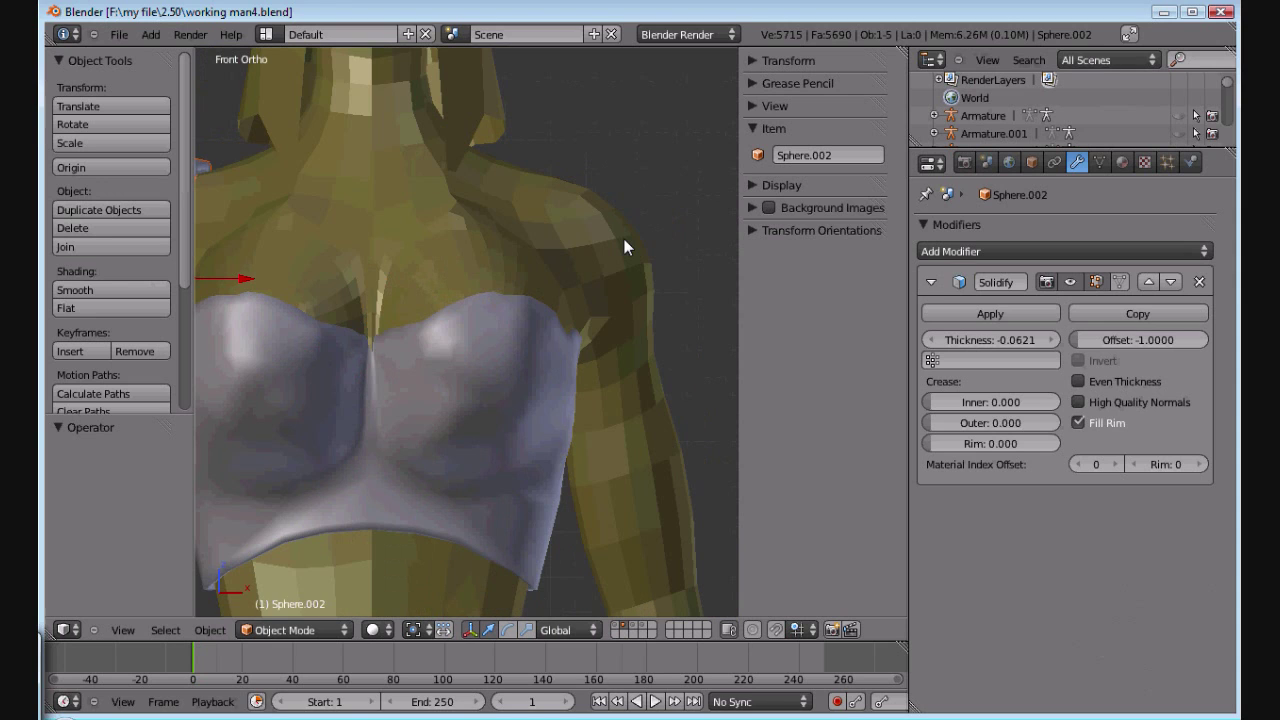
scroll(567, 298, "down", 7)
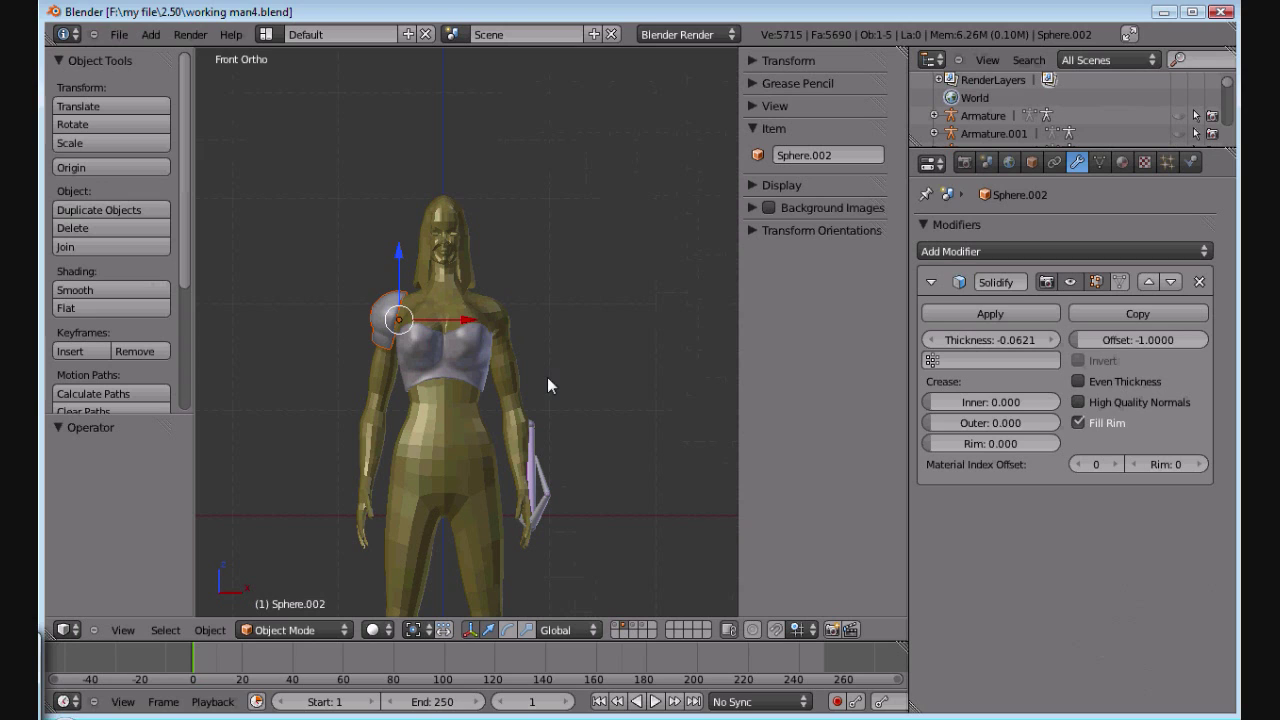
Step: Show the grey armored figure's layer, frame it with Home, then return to the female layer
left_click(618, 629)
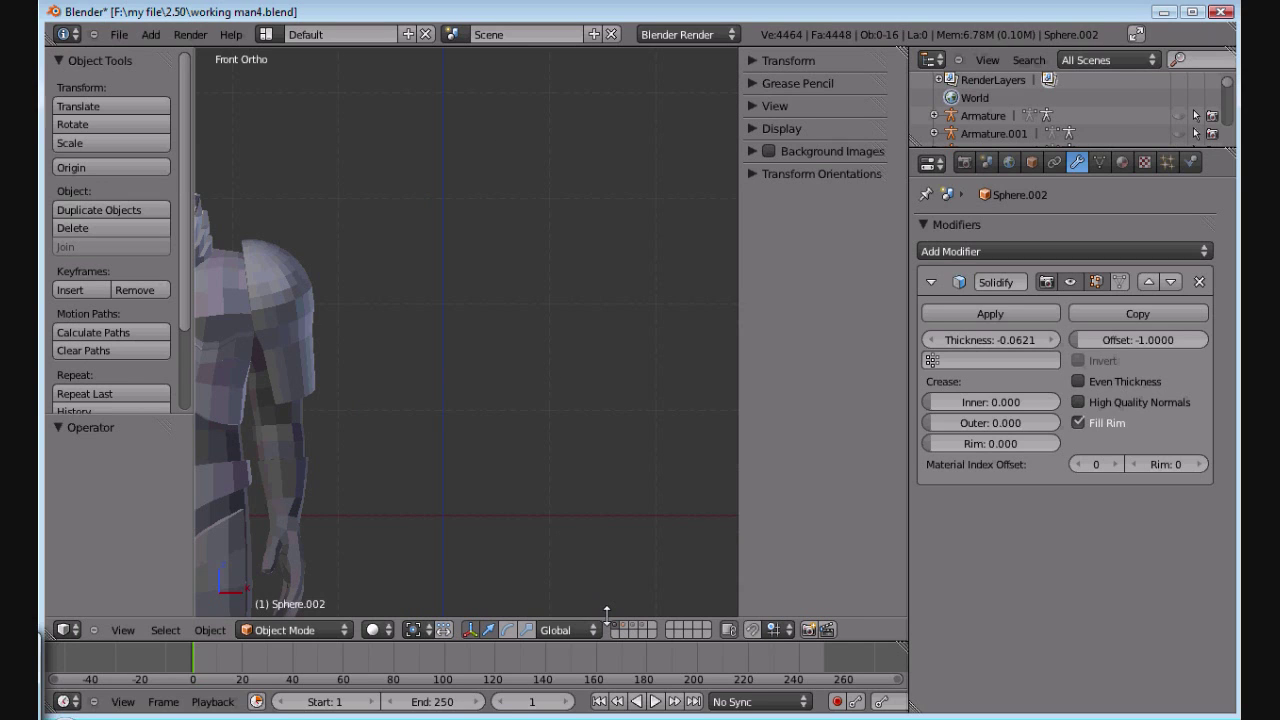
key("Home")
scroll(437, 417, "down", 1)
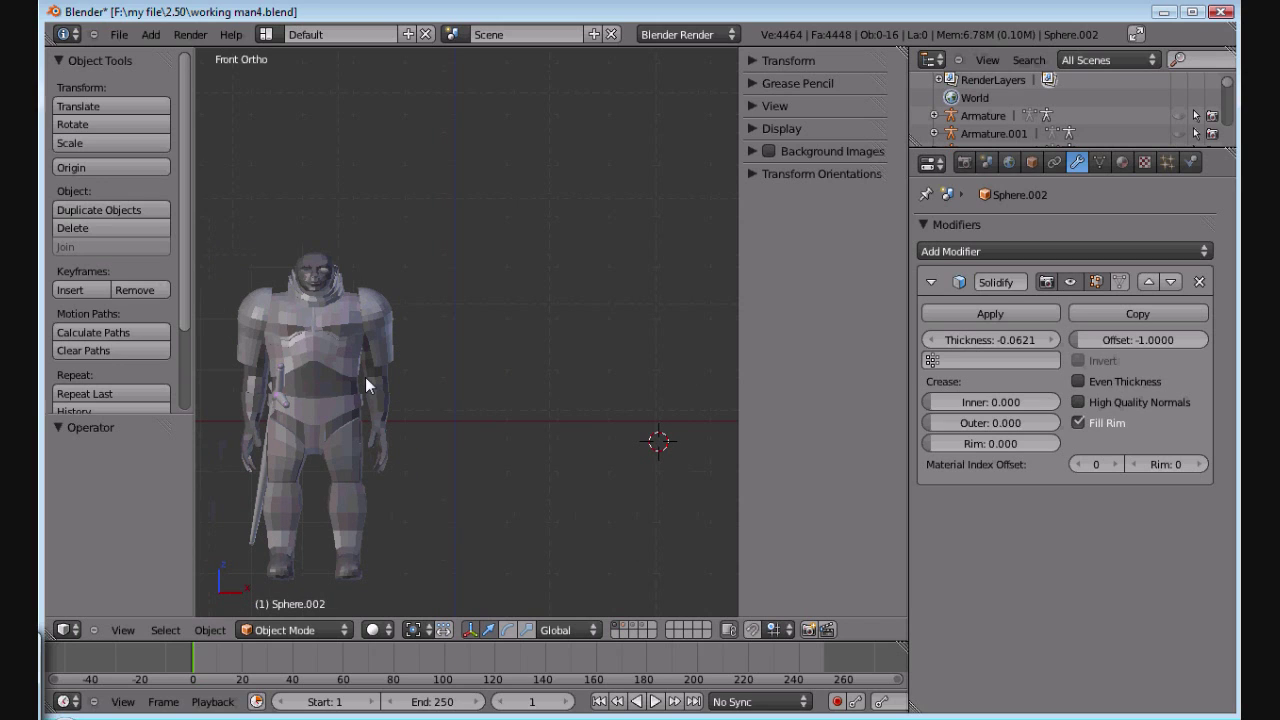
scroll(365, 377, "up", 3)
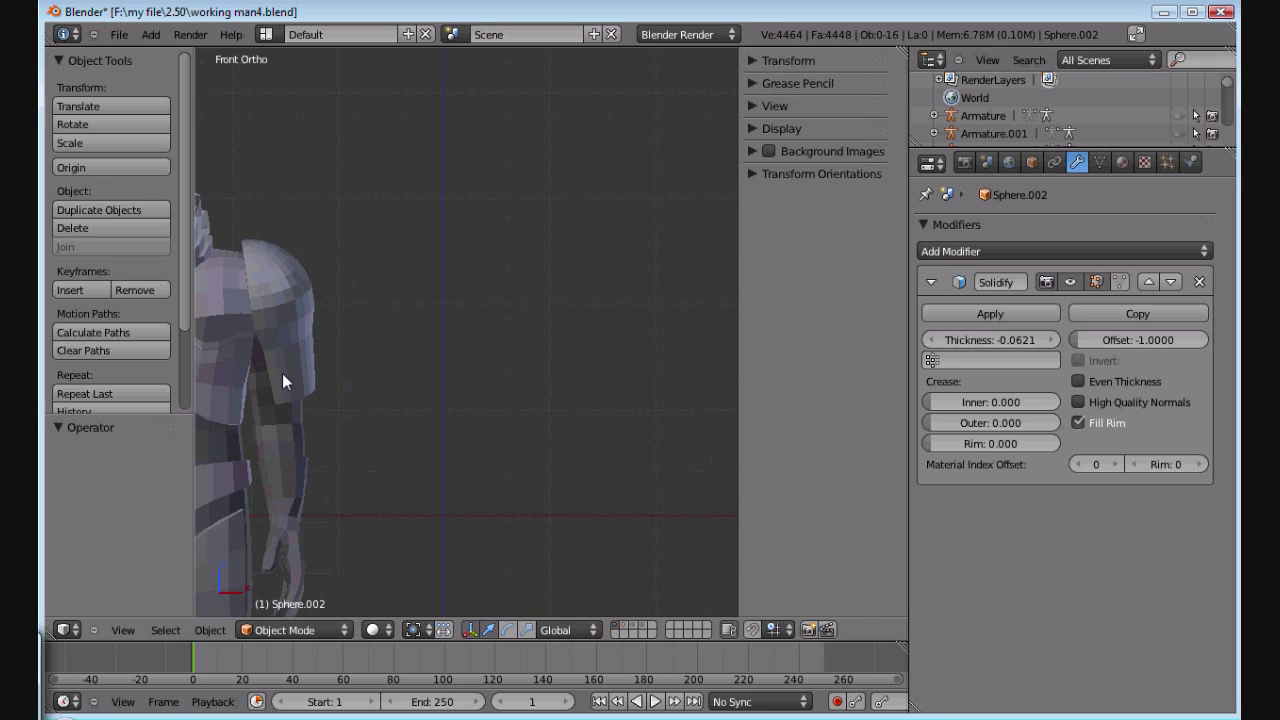
scroll(299, 444, "down", 2)
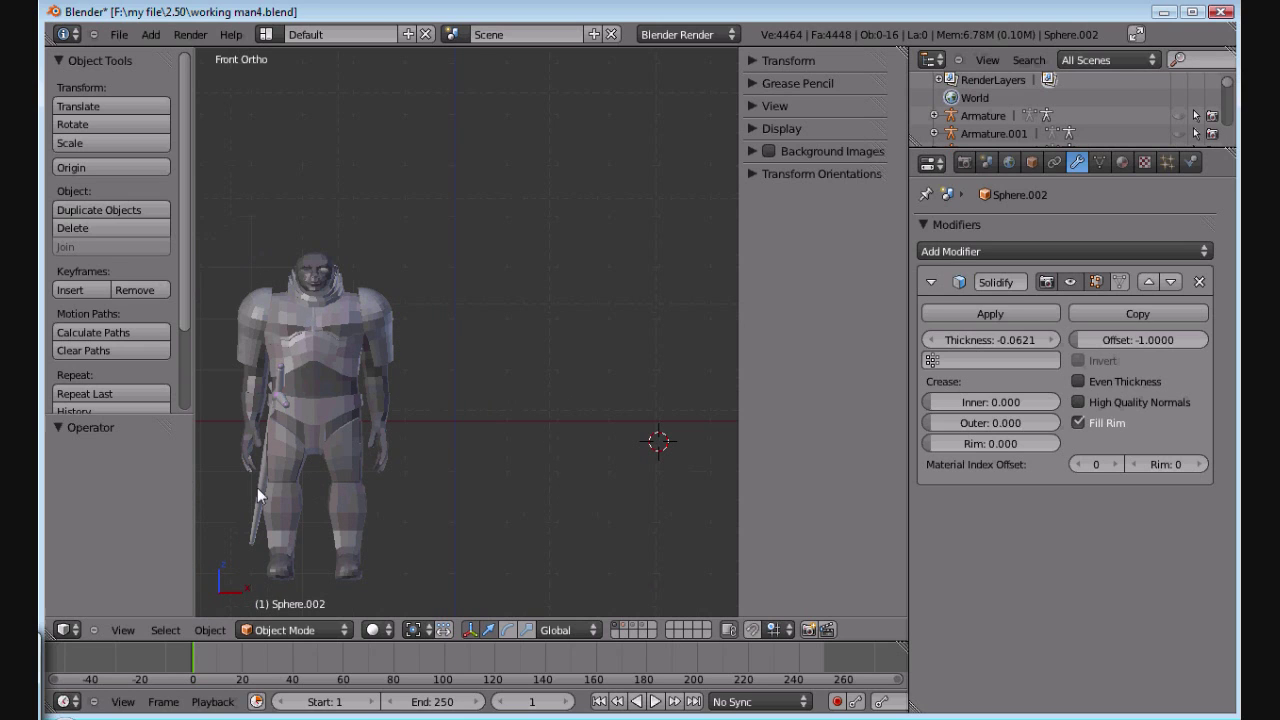
scroll(311, 397, "up", 3)
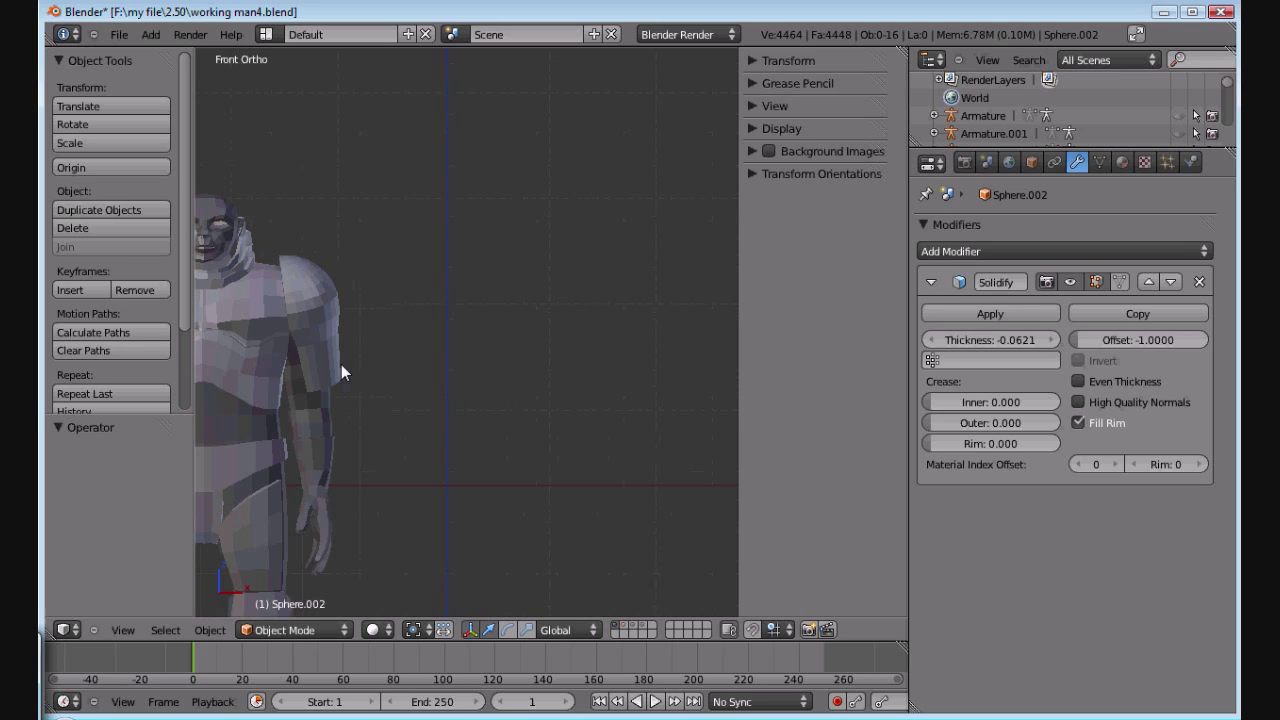
scroll(341, 364, "down", 2)
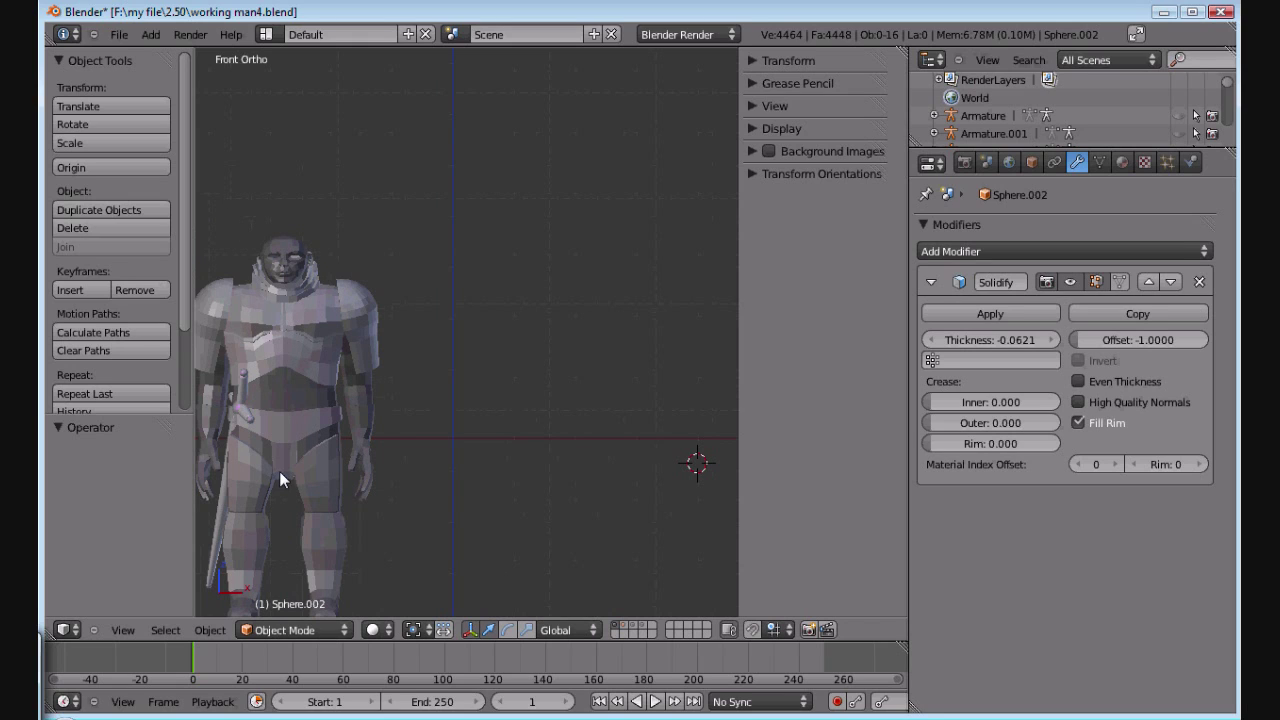
left_click(620, 626)
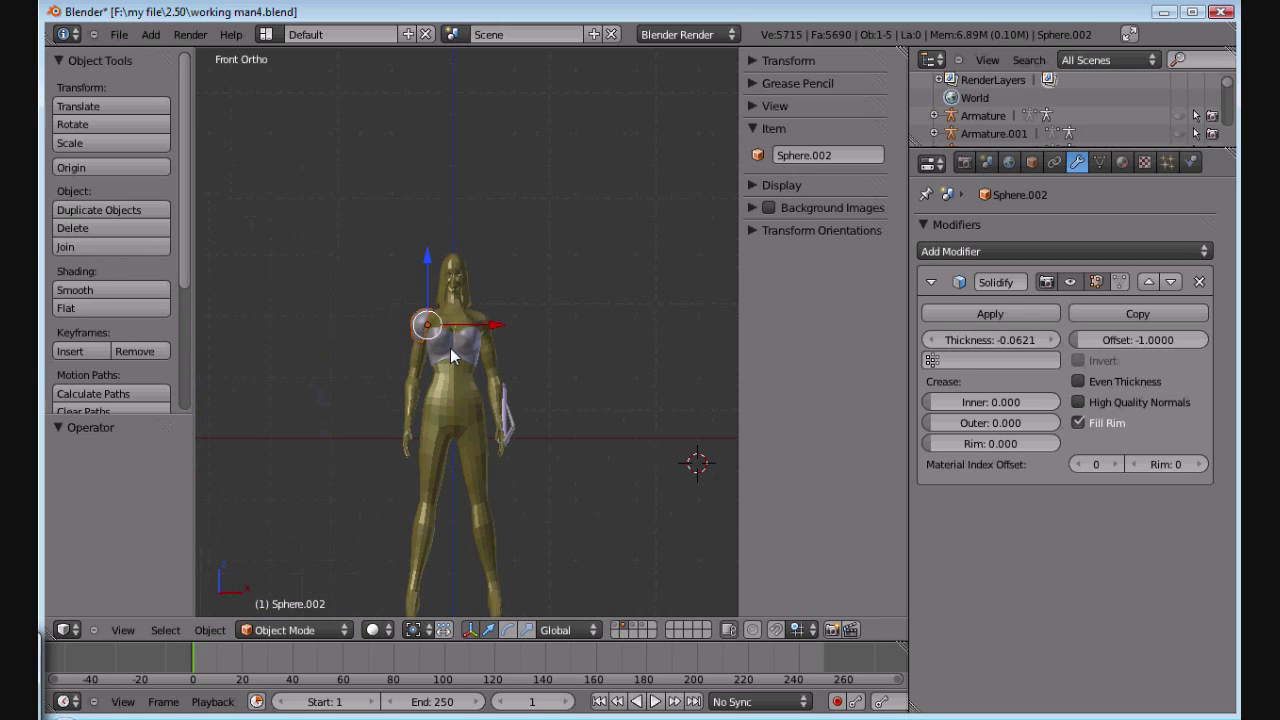
Step: Switch to the sword man's layer and select him to see his Mirror and Subsurf modifiers
left_click(622, 628)
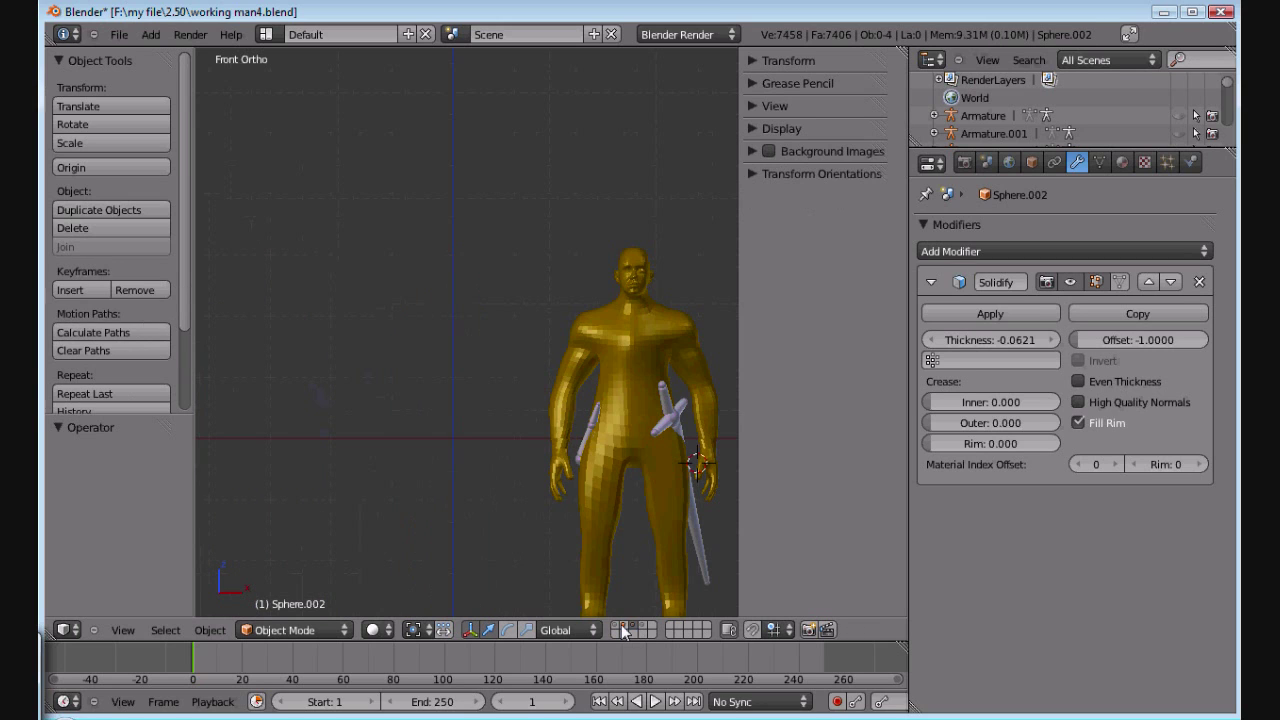
left_click(618, 626)
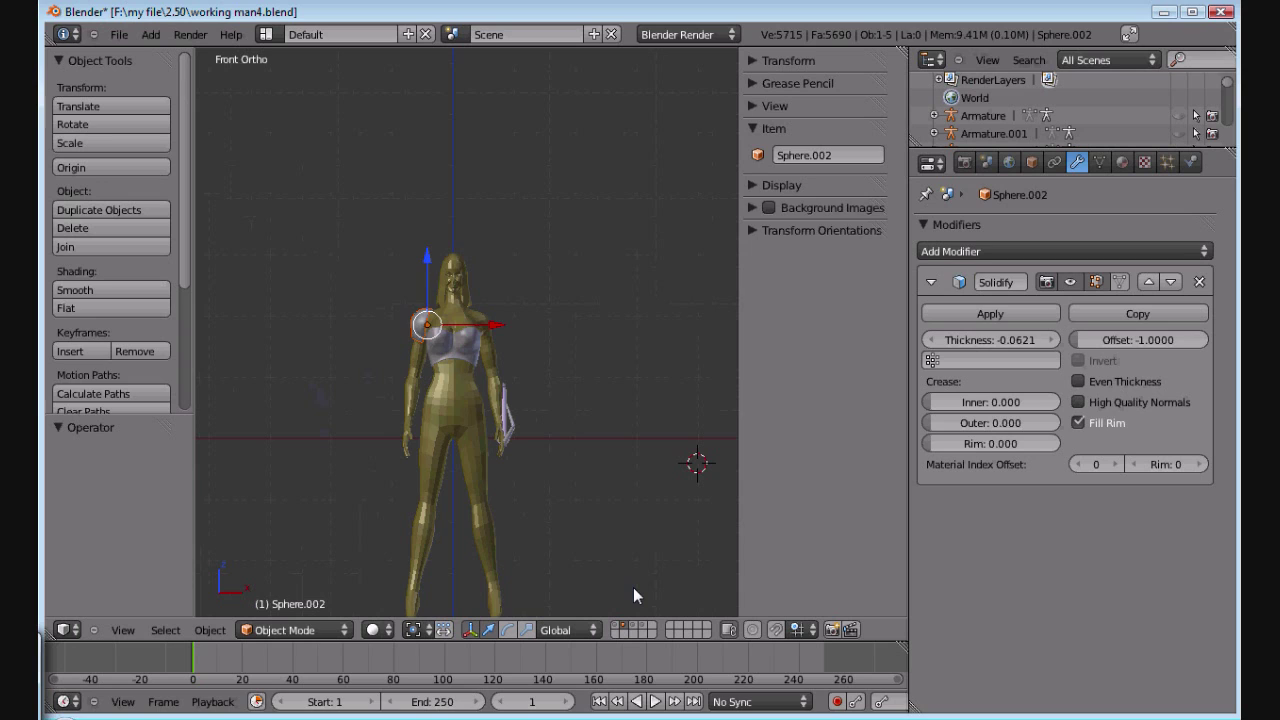
left_click(636, 628)
scroll(550, 479, "down", 2)
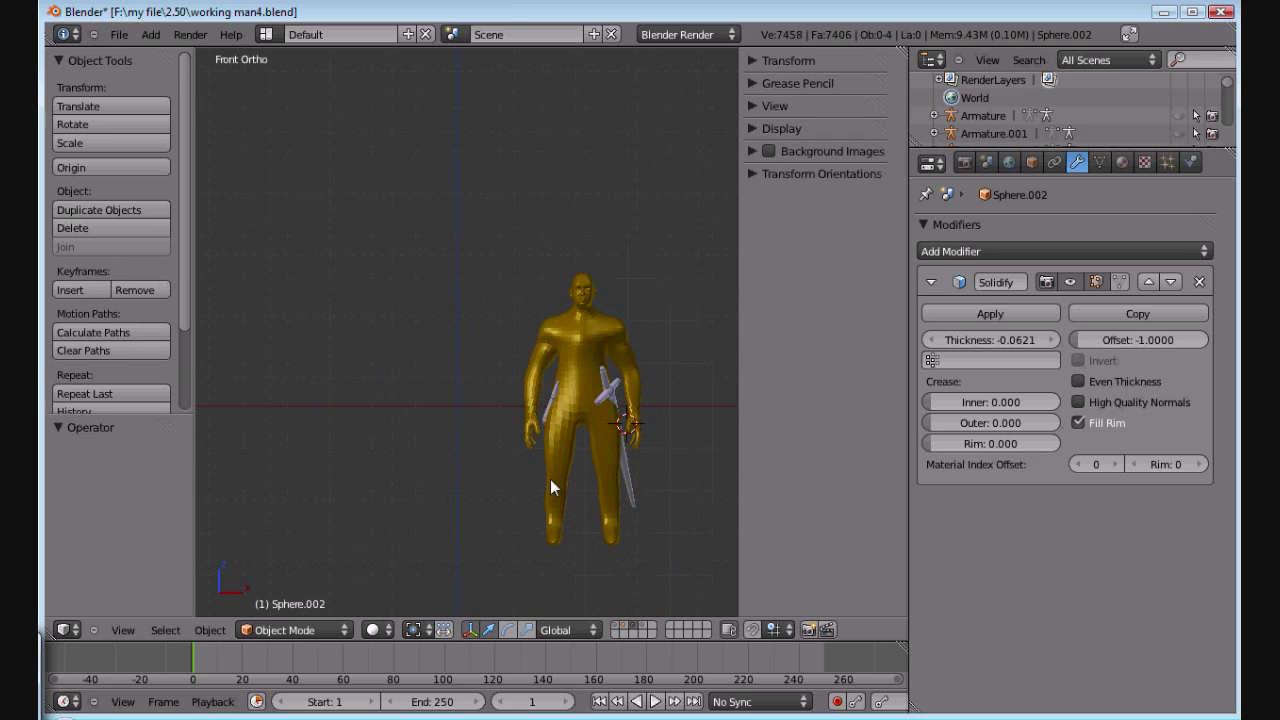
scroll(550, 479, "up", 1)
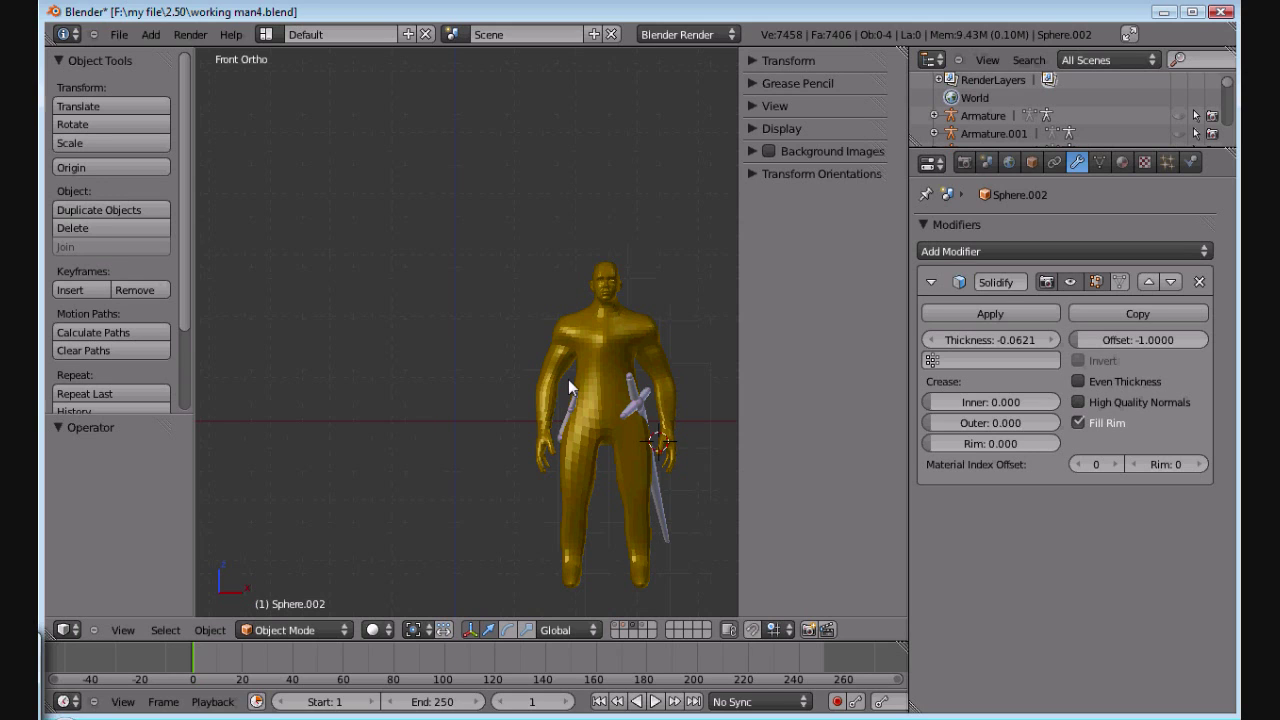
scroll(568, 379, "up", 3)
scroll(571, 409, "down", 2)
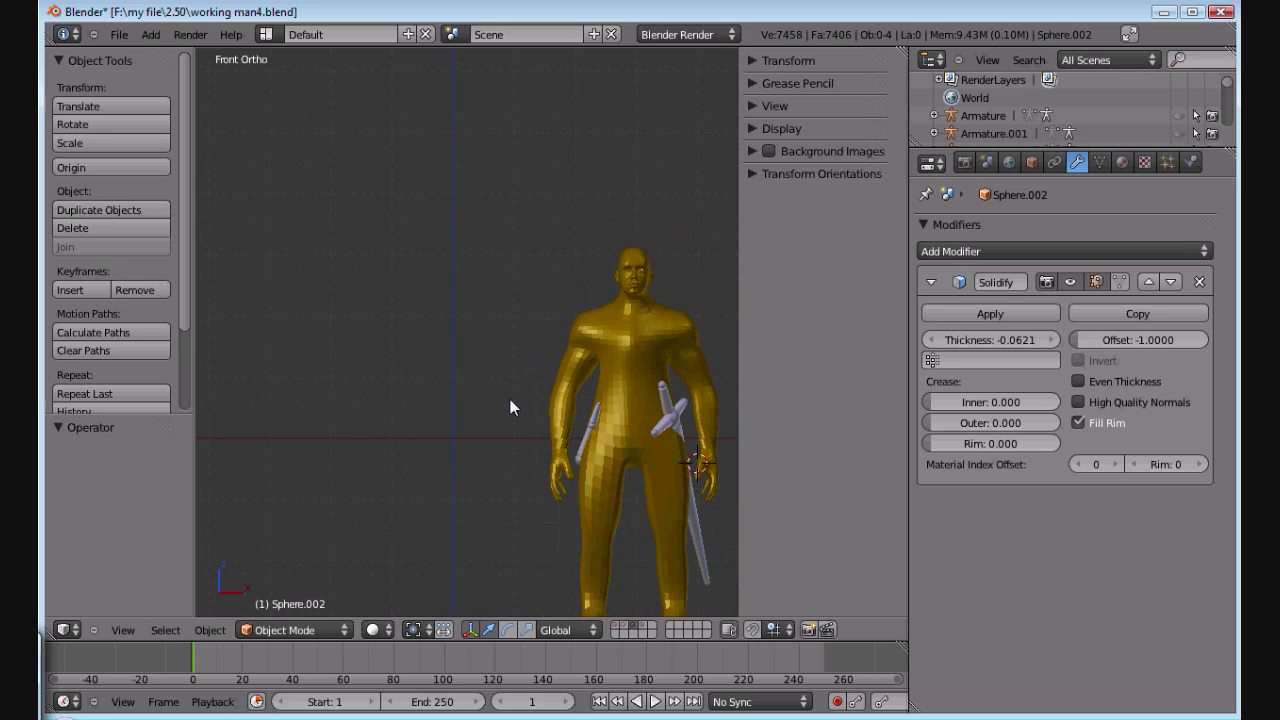
scroll(599, 367, "down", 1)
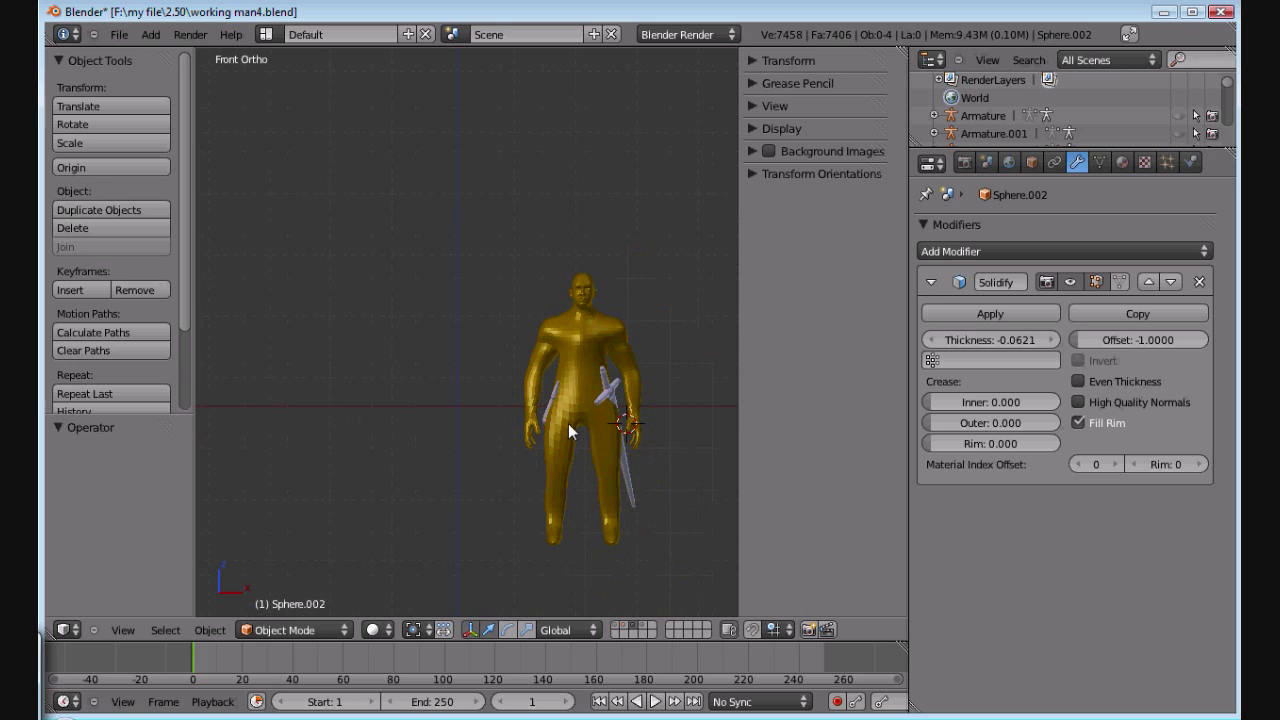
right_click(584, 317)
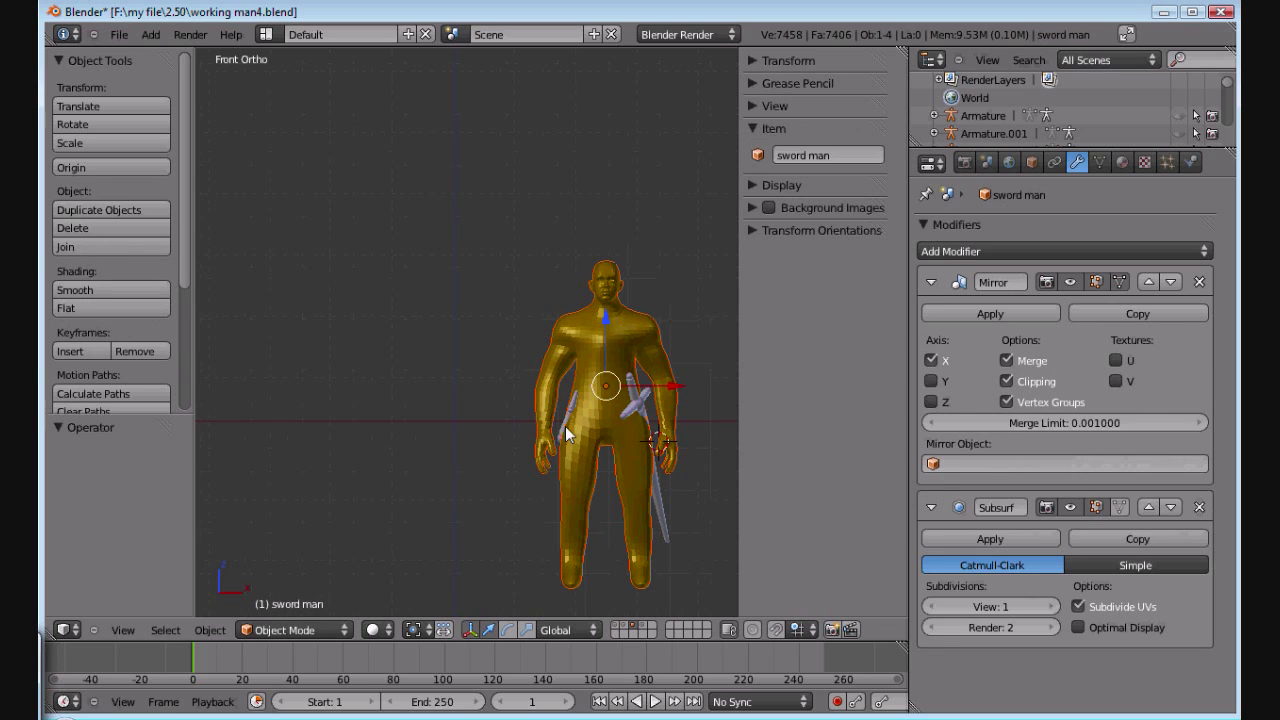
Step: Compare the female and sword-man layers again, then switch to the grey robot's layer
left_click(626, 630)
scroll(368, 424, "up", 5)
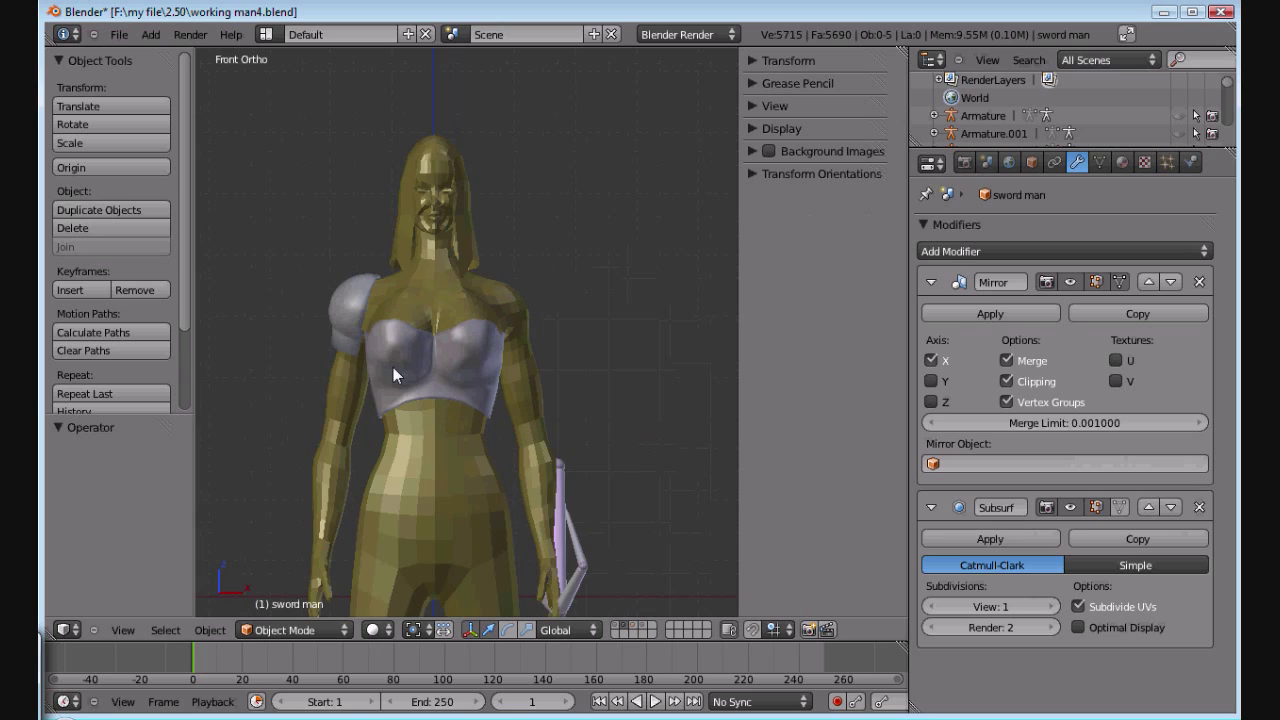
scroll(393, 367, "down", 2)
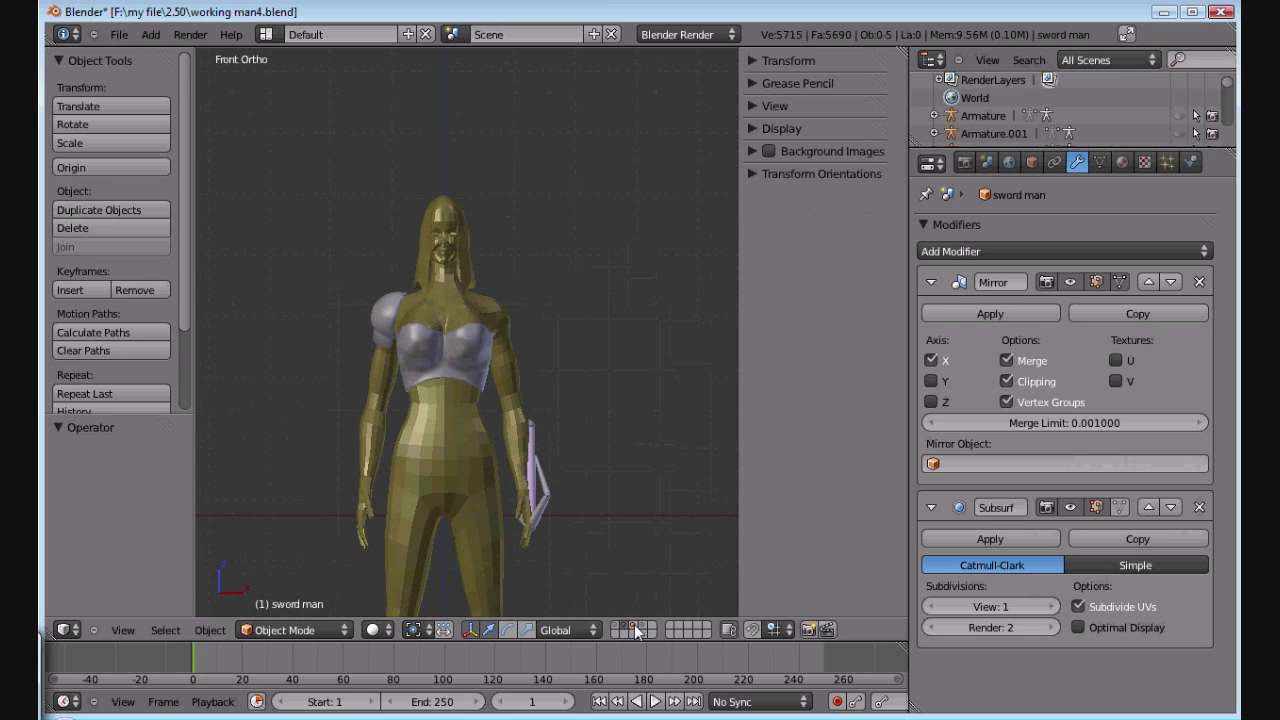
left_click(636, 630)
scroll(569, 373, "down", 3)
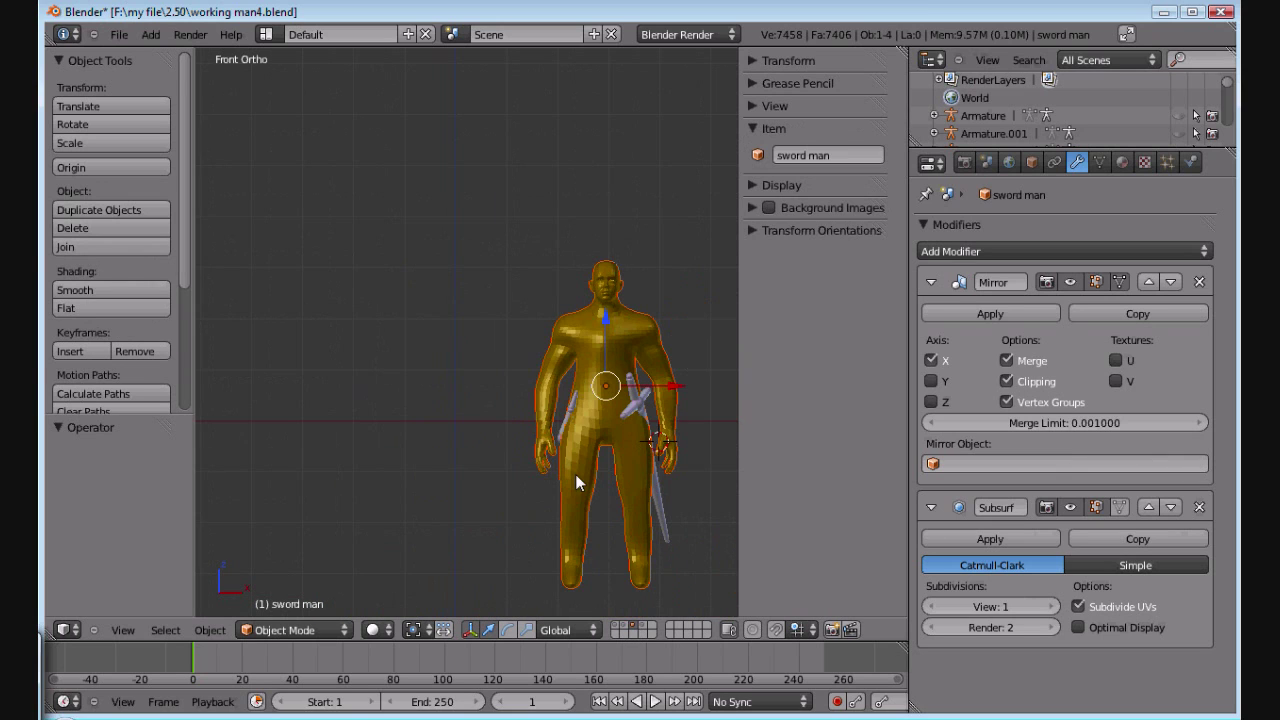
scroll(575, 474, "down", 1)
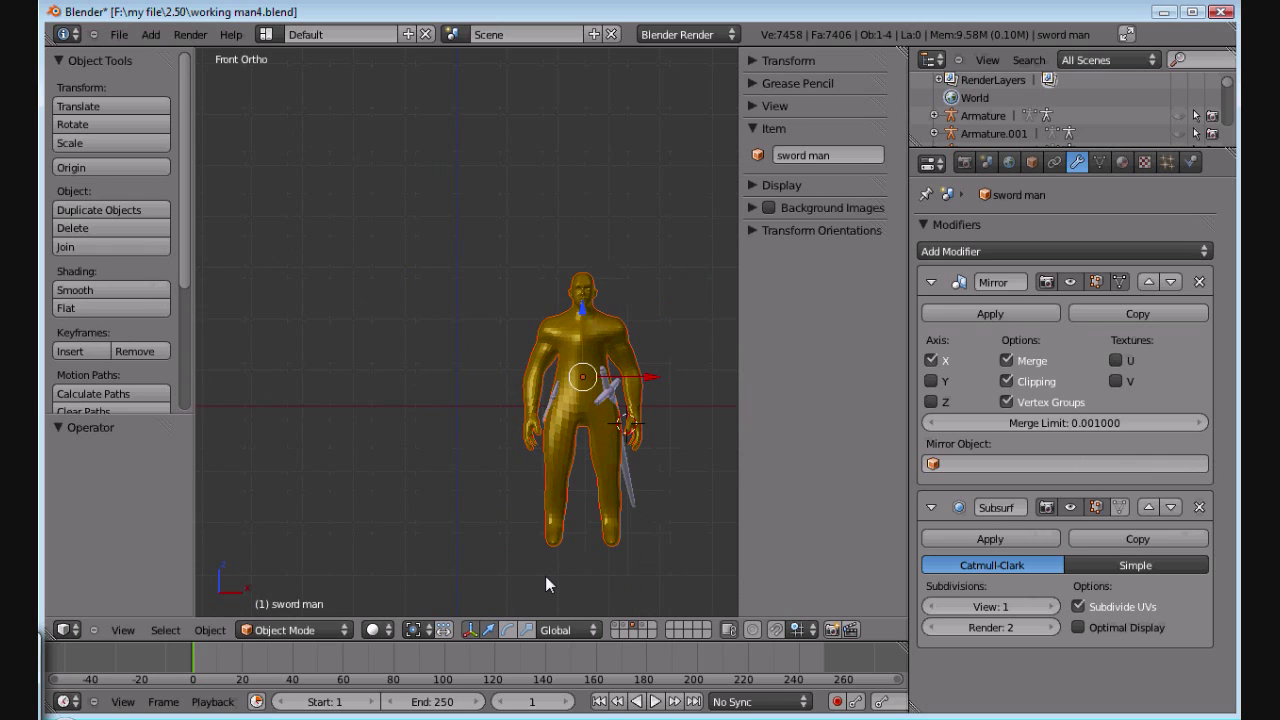
left_click(617, 628)
Step: Orbit around the grey robot and select the big male mesh
mouse_move(377, 435)
middle_mouse_down()
mouse_move(500, 404)
mouse_move(696, 436)
middle_mouse_up()
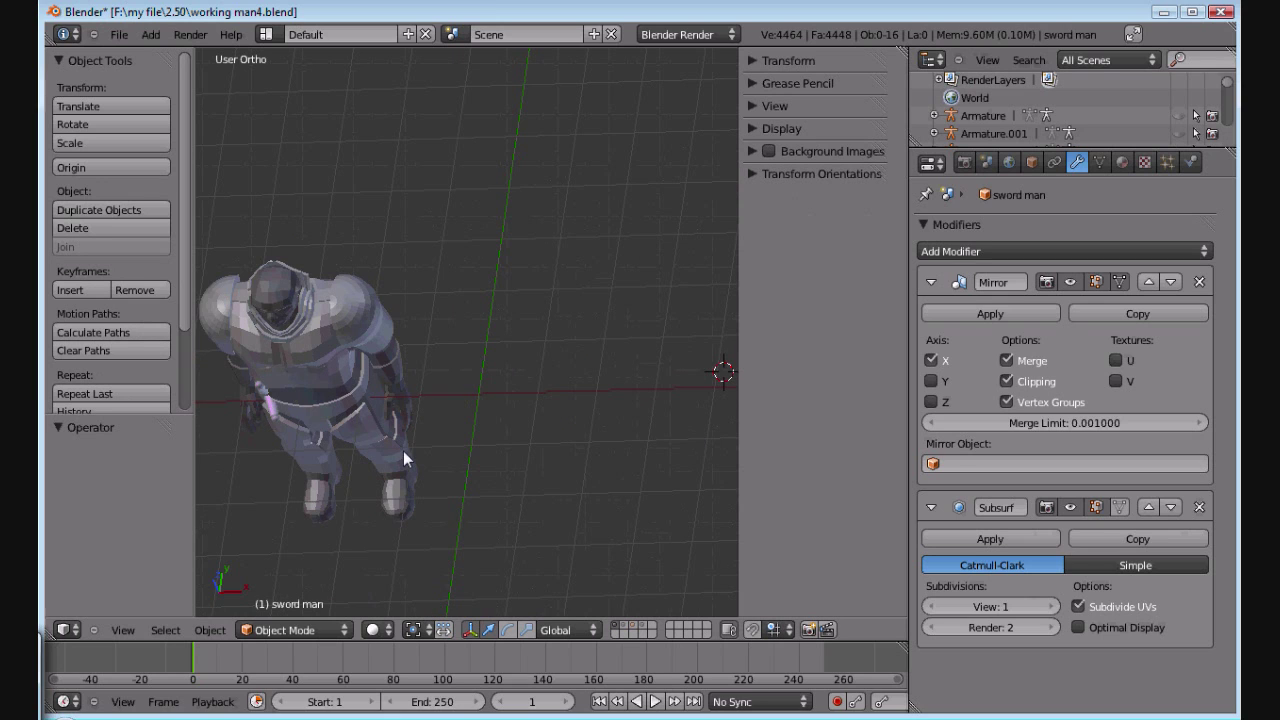
middle_click_drag(404, 453, 287, 312)
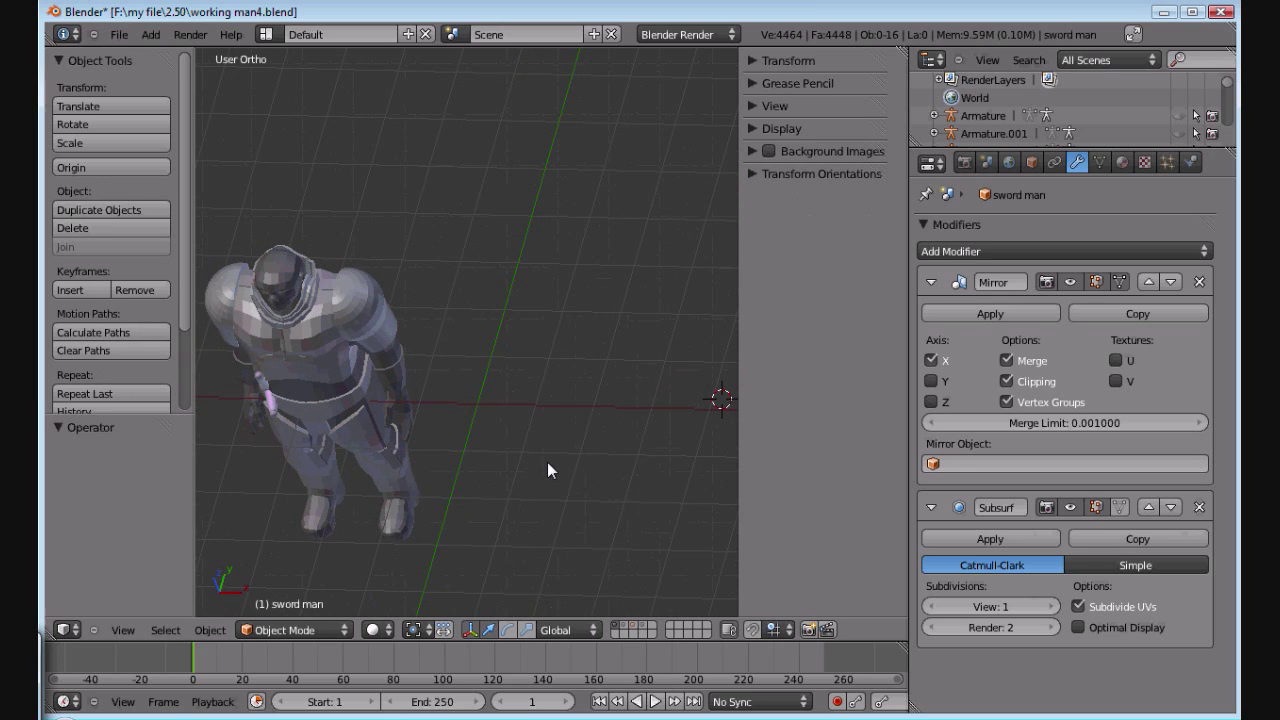
mouse_move(547, 462)
middle_mouse_down()
mouse_move(373, 377)
mouse_move(295, 377)
middle_mouse_up()
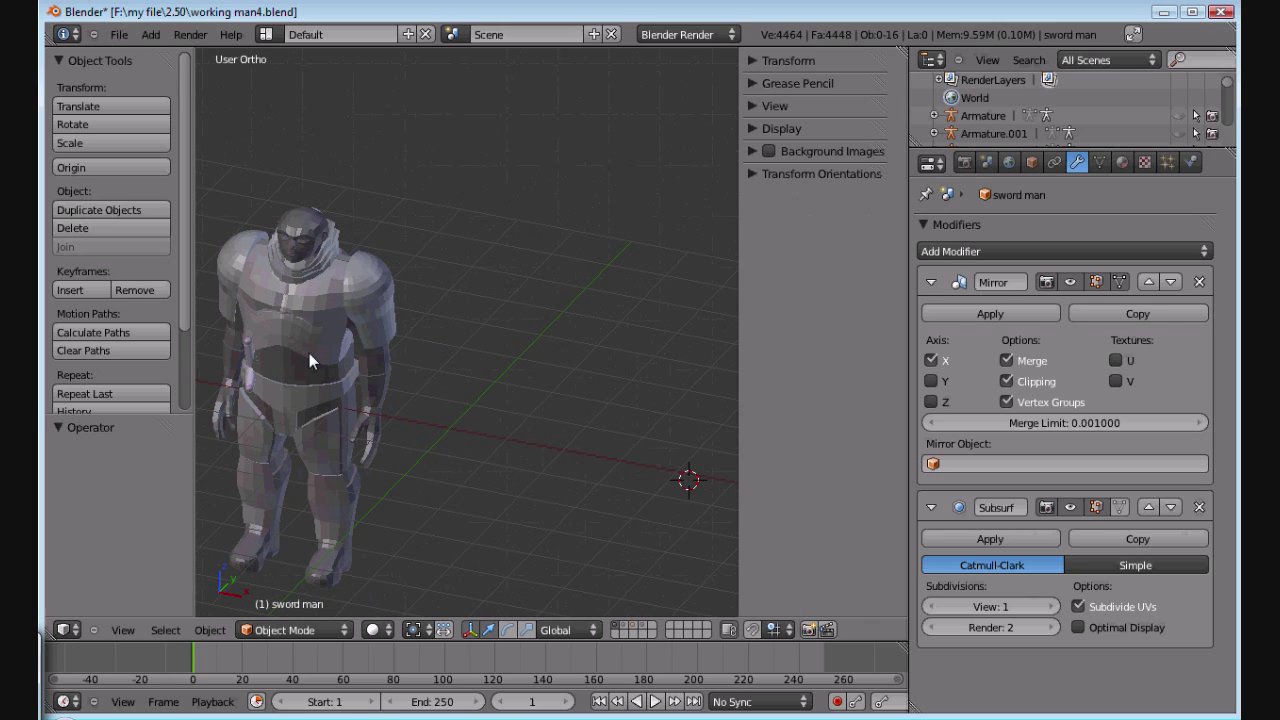
middle_click_drag(309, 353, 402, 431)
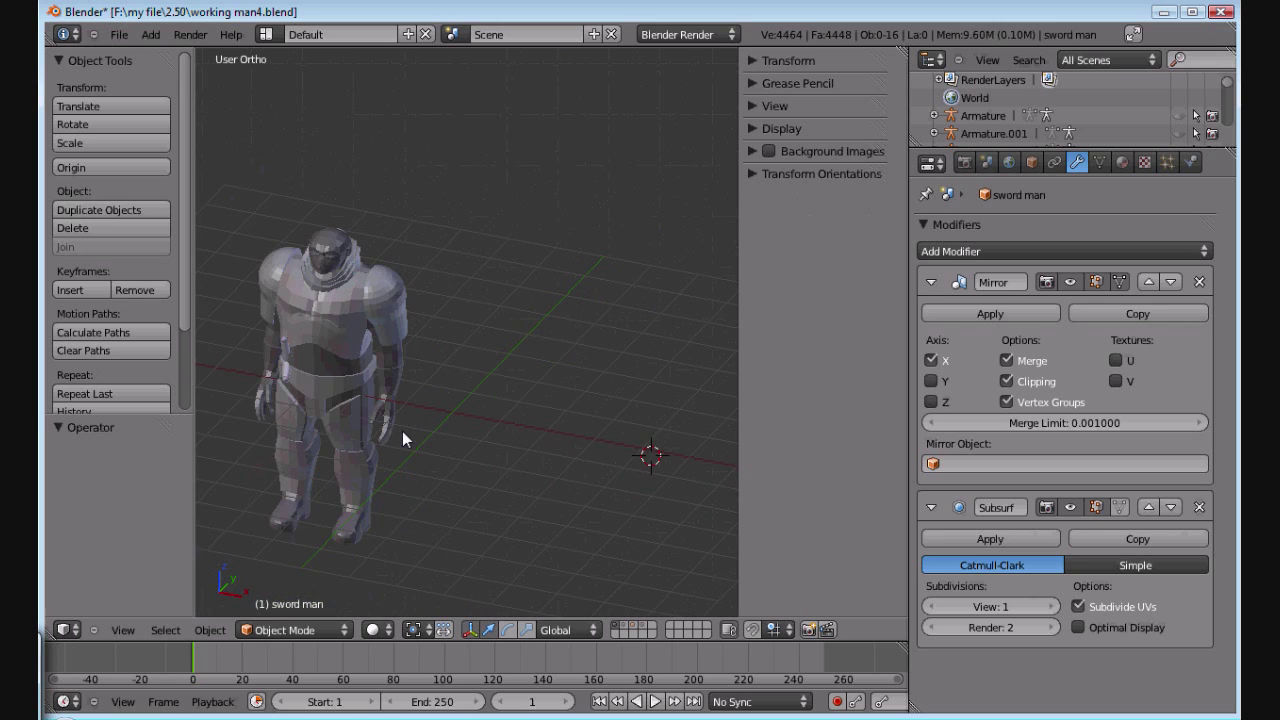
scroll(407, 435, "up", 2)
scroll(407, 435, "down", 1)
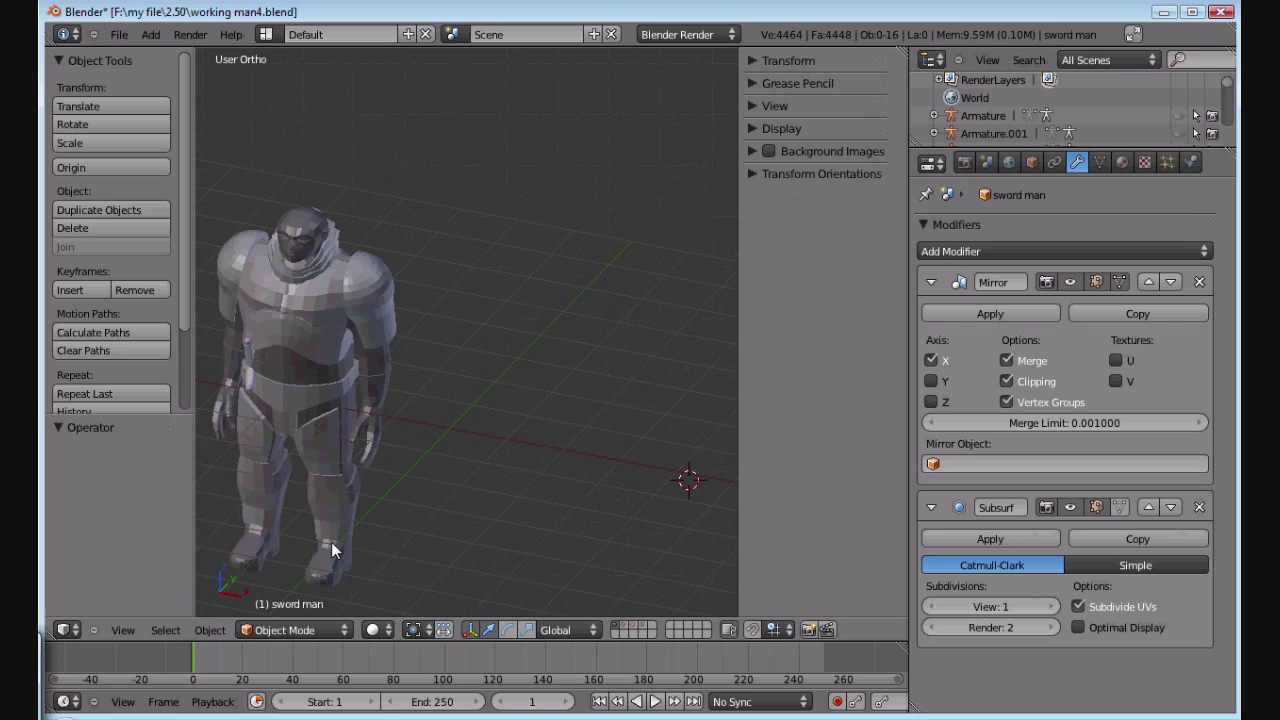
right_click(331, 542)
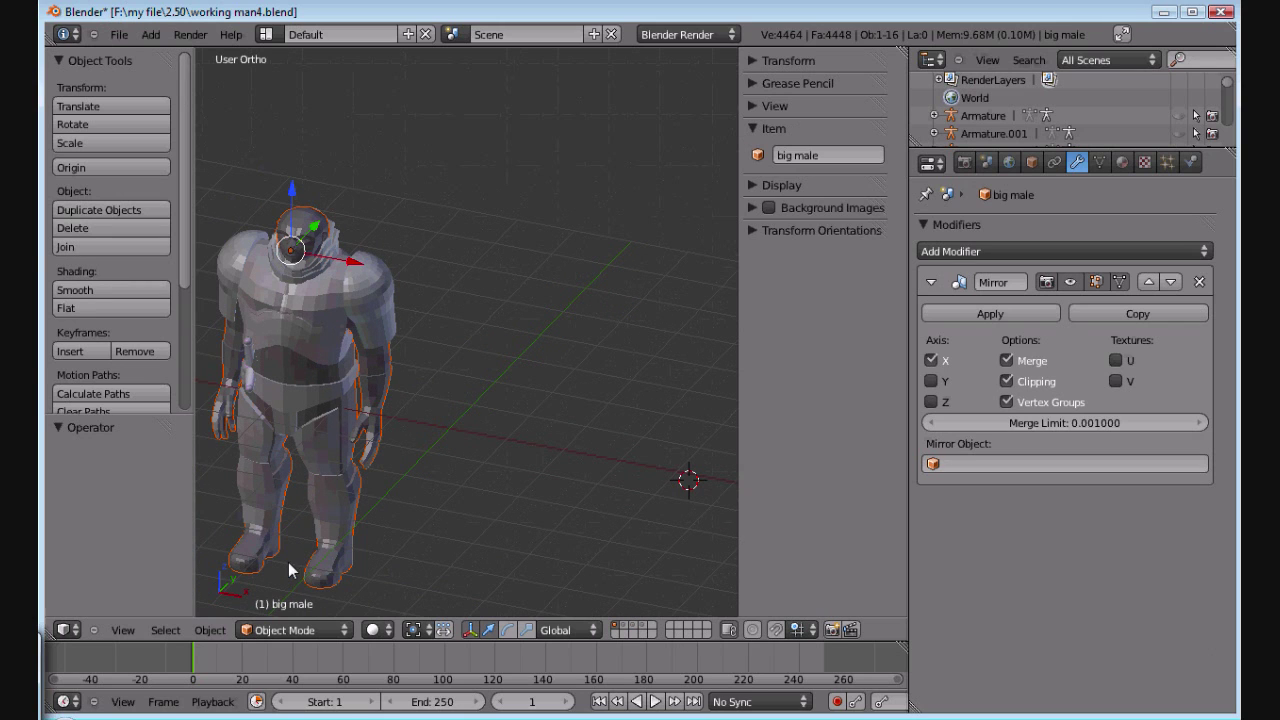
Step: Draw a Grease Pencil loop around the robot's feet
mouse_move(285, 577)
middle_mouse_down()
mouse_move(359, 532)
mouse_move(181, 409)
middle_mouse_up()
scroll(195, 310, "down", 1)
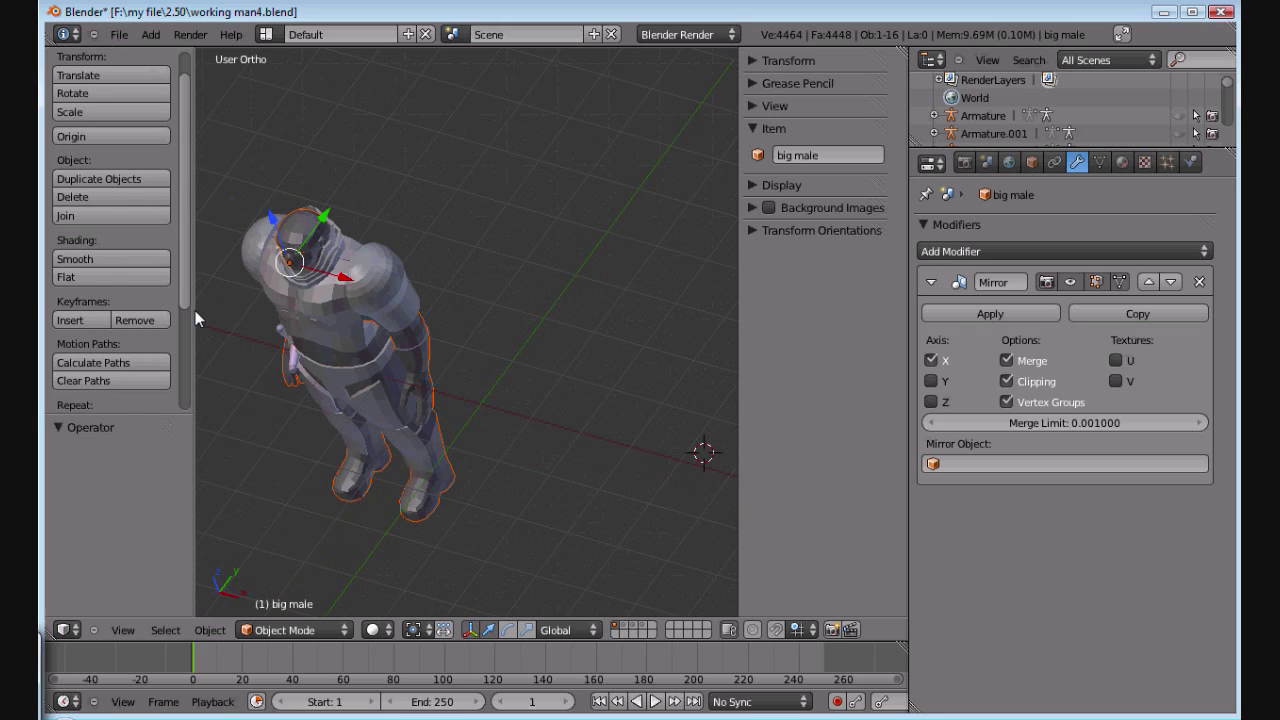
scroll(70, 352, "down", 4)
left_click(70, 352)
mouse_move(374, 484)
left_mouse_down()
mouse_move(447, 478)
mouse_move(370, 490)
left_mouse_up()
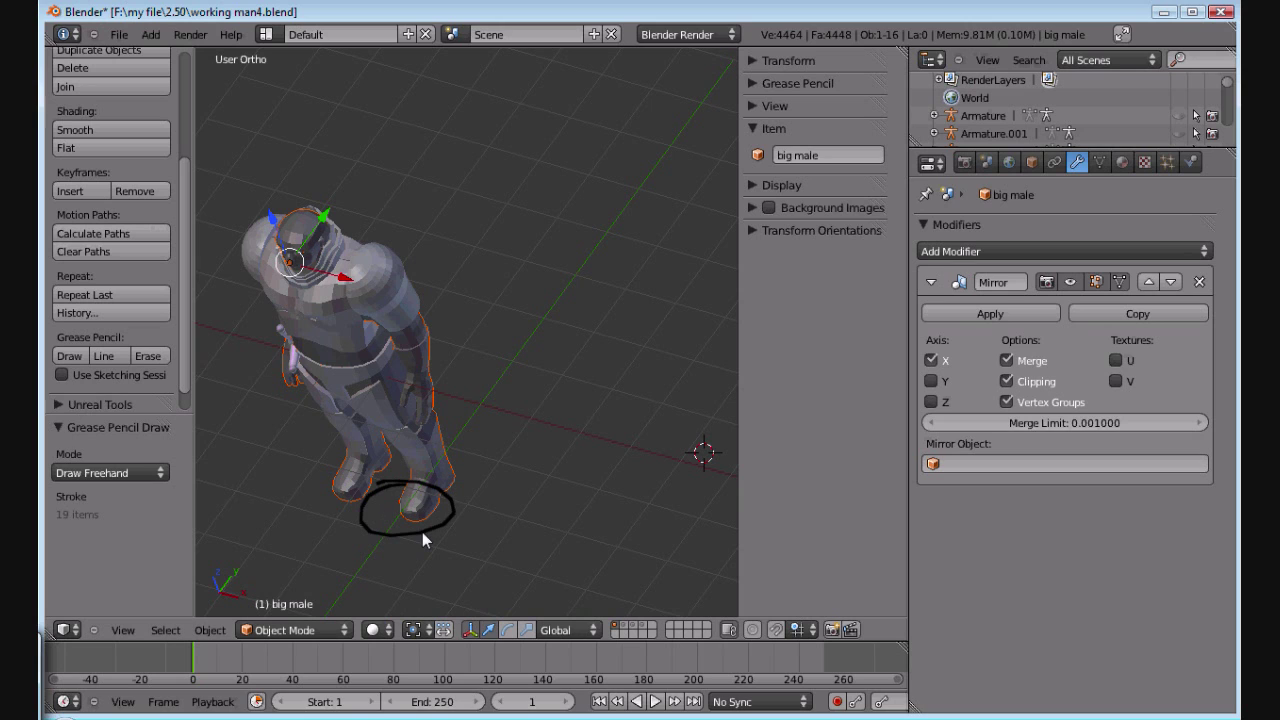
Step: Unlink the Grease Pencil data in the sidebar so the ellipse around the feet disappears
scroll(422, 532, "up", 5)
scroll(439, 526, "down", 4)
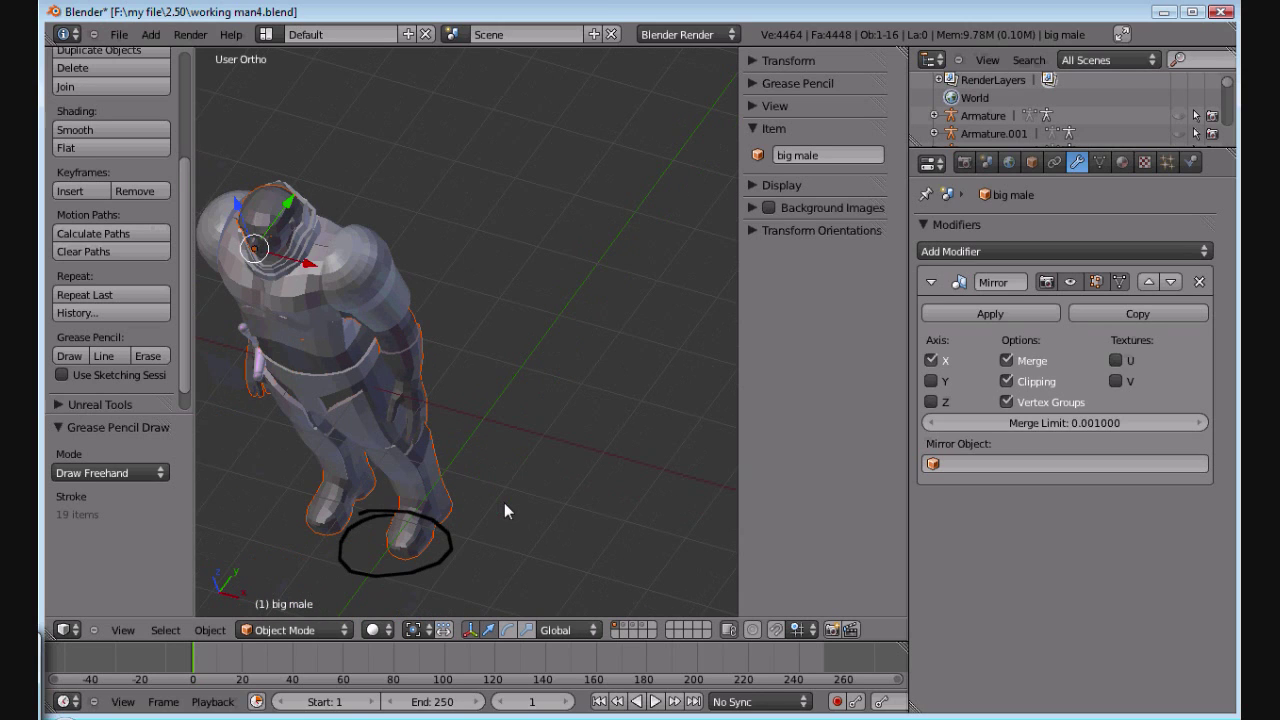
left_click(765, 86)
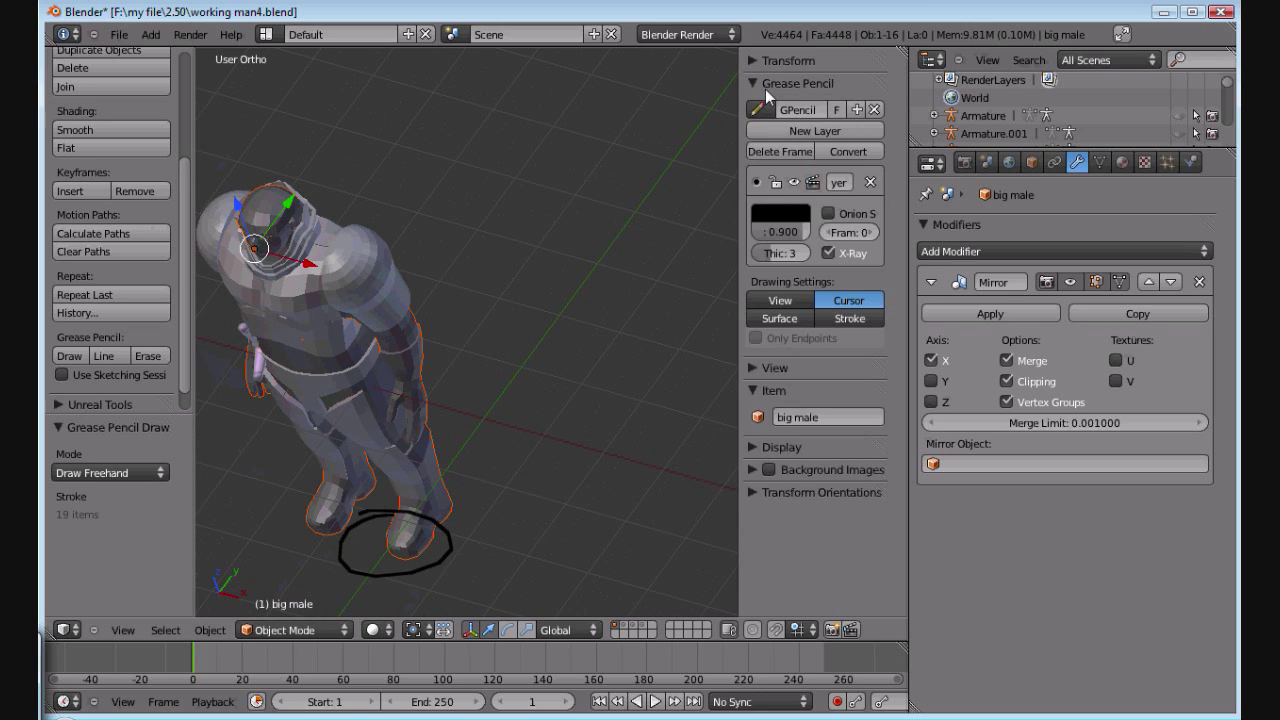
left_click(874, 109)
mouse_move(486, 317)
middle_mouse_down()
mouse_move(487, 408)
mouse_move(580, 554)
mouse_move(490, 463)
mouse_move(526, 423)
middle_mouse_up()
scroll(565, 488, "up", 4)
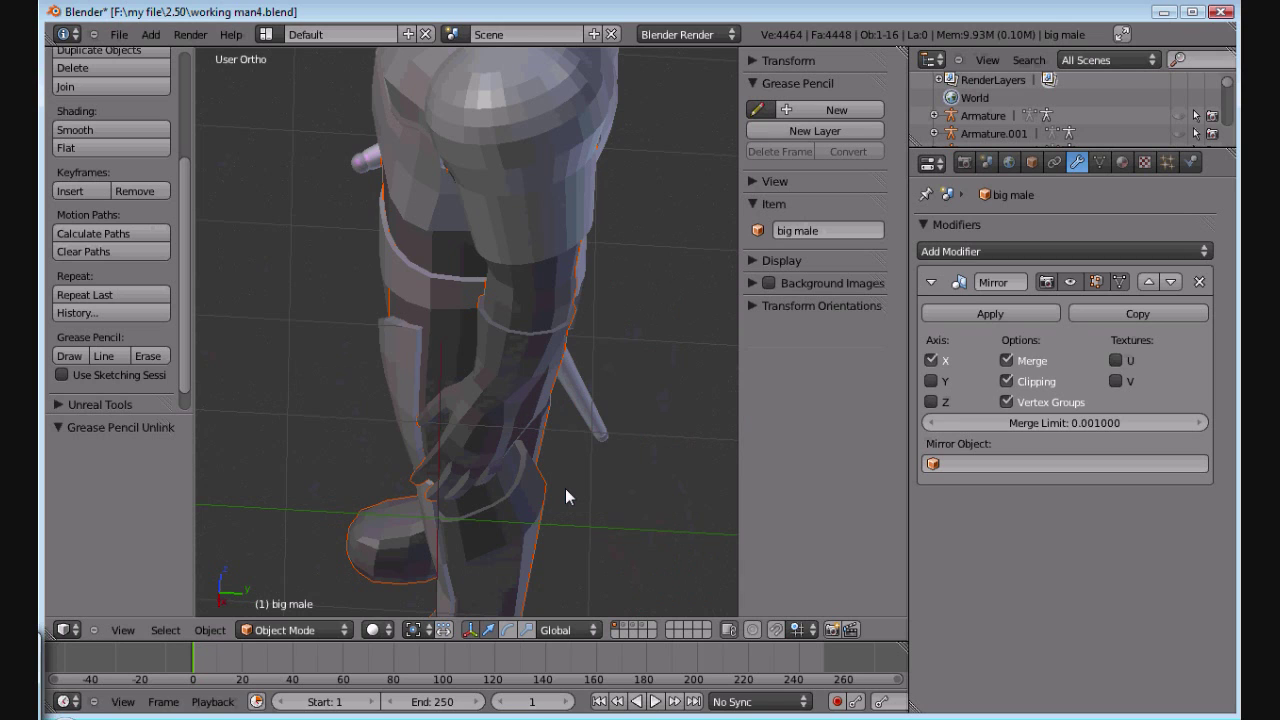
mouse_move(565, 488)
middle_mouse_down()
mouse_move(591, 455)
mouse_move(533, 418)
middle_mouse_up()
scroll(533, 418, "down", 4)
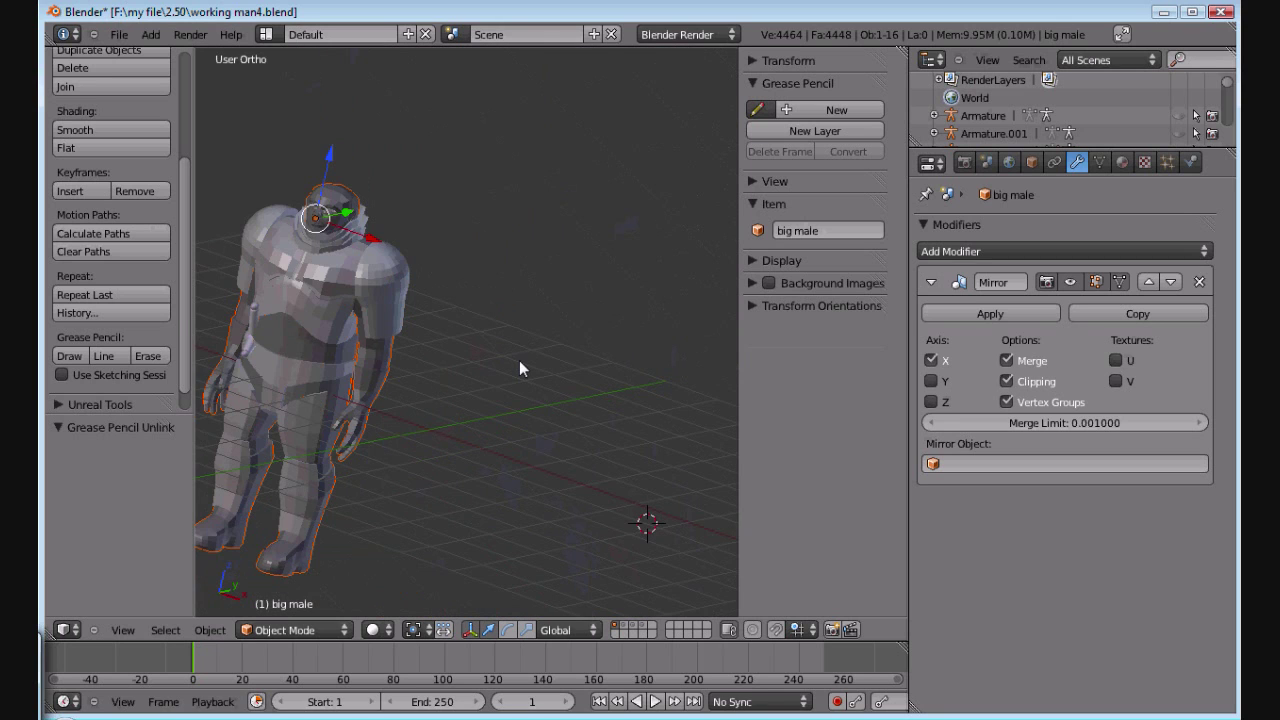
Step: Show the yellow female figure's layer, zoom in to inspect her, then quit Blender
middle_click_drag(519, 369, 545, 385)
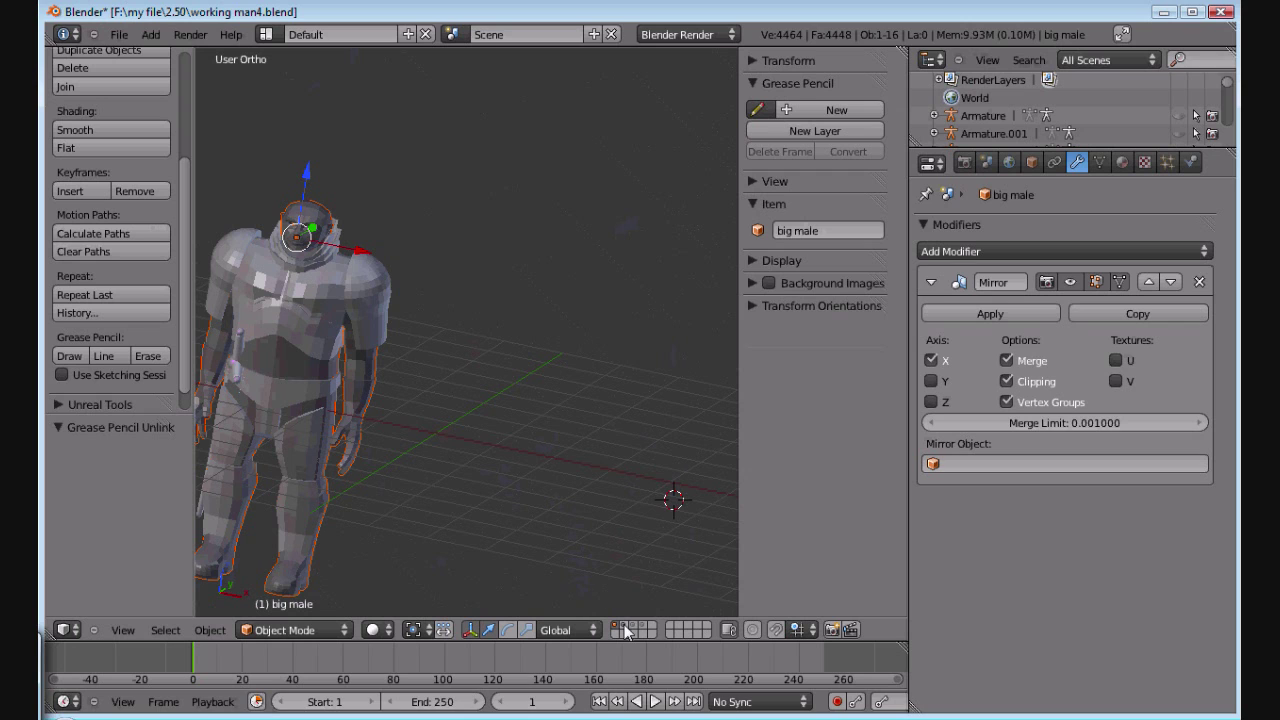
left_click(624, 628)
scroll(514, 466, "up", 5)
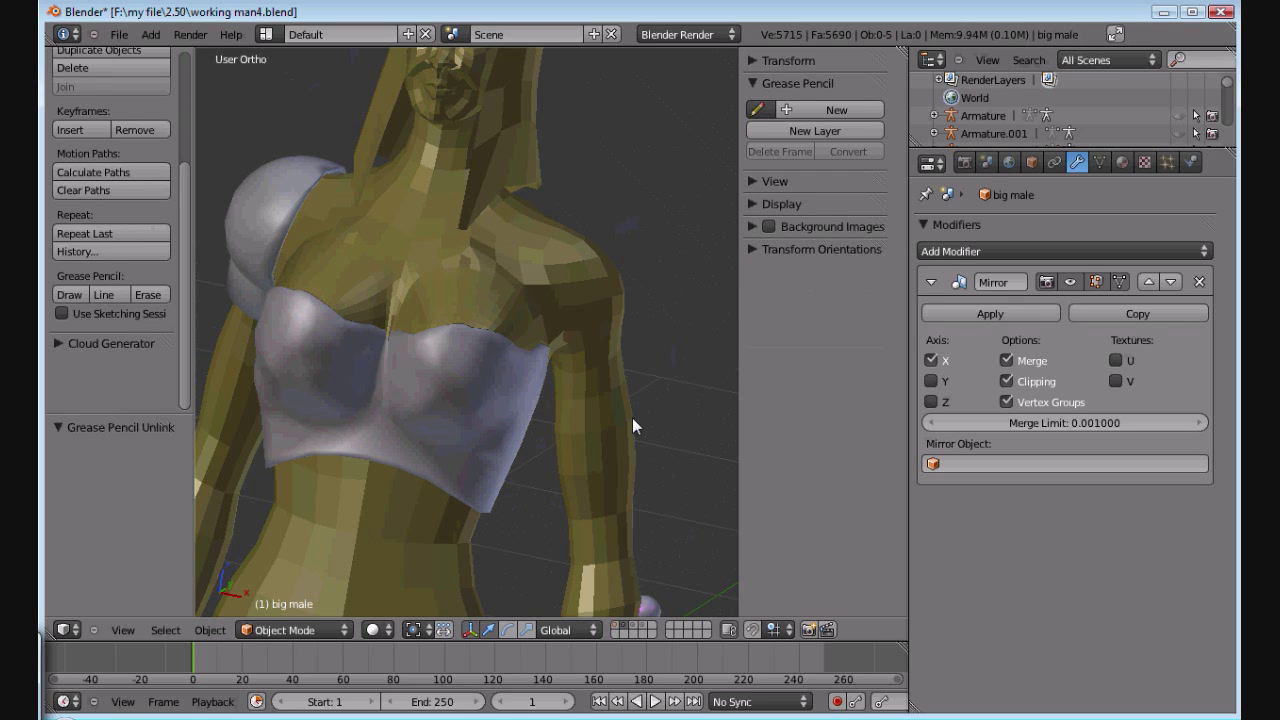
scroll(692, 362, "down", 5)
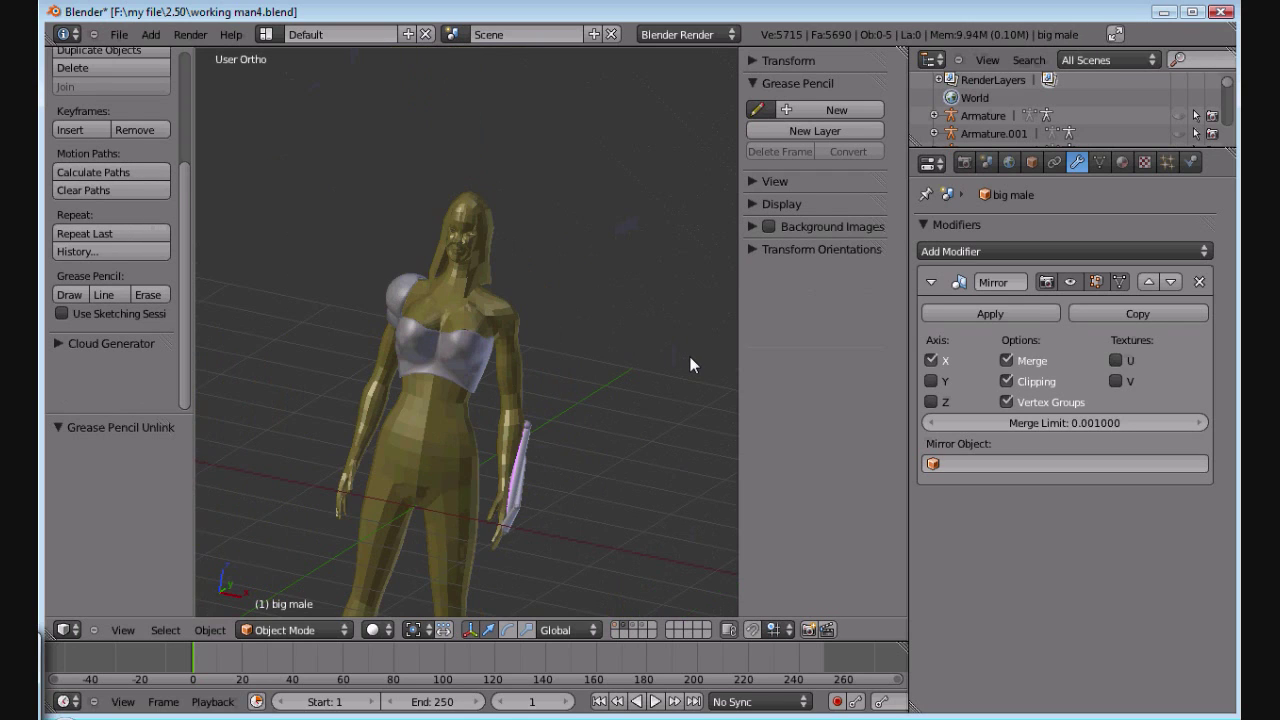
scroll(690, 364, "up", 3)
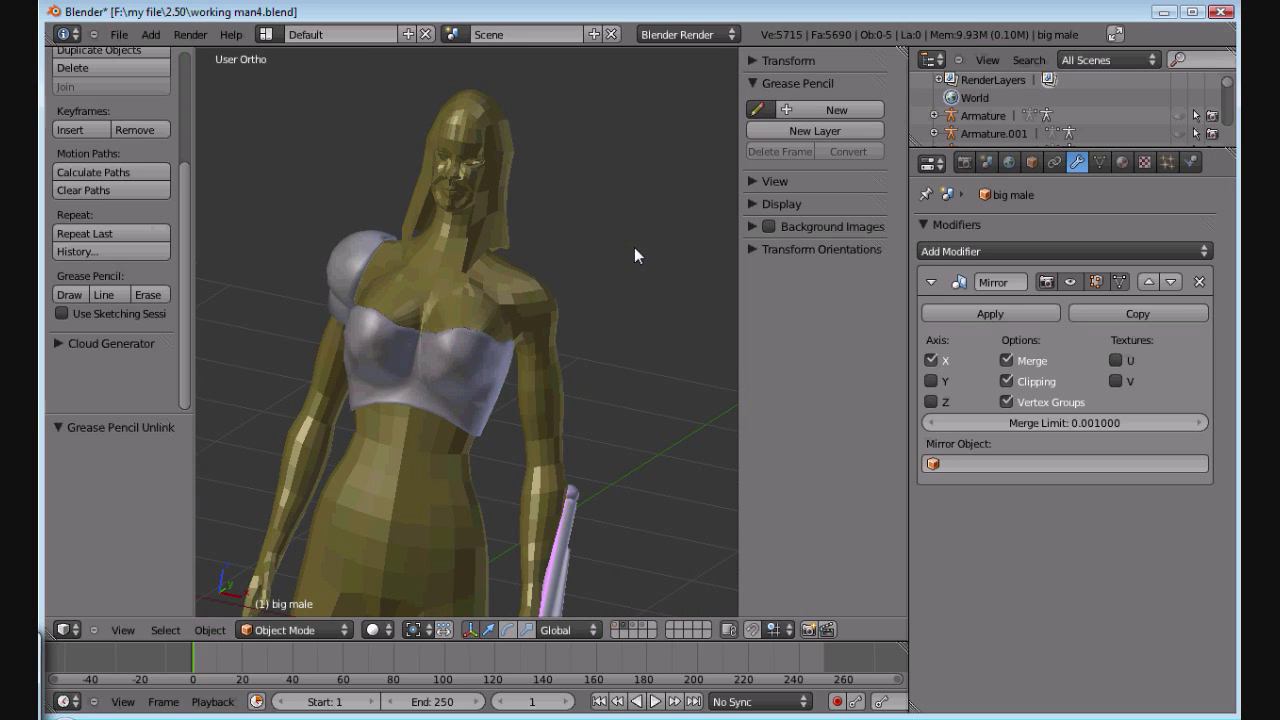
scroll(632, 258, "down", 3)
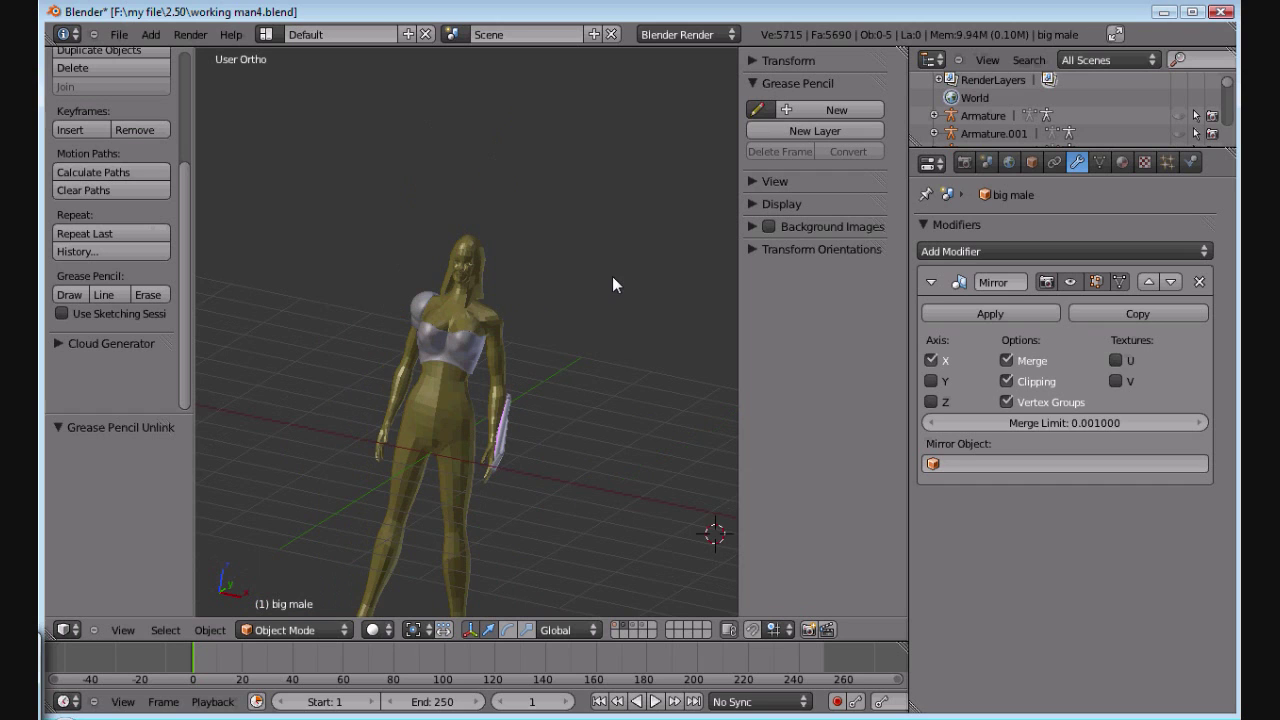
scroll(612, 280, "down", 1)
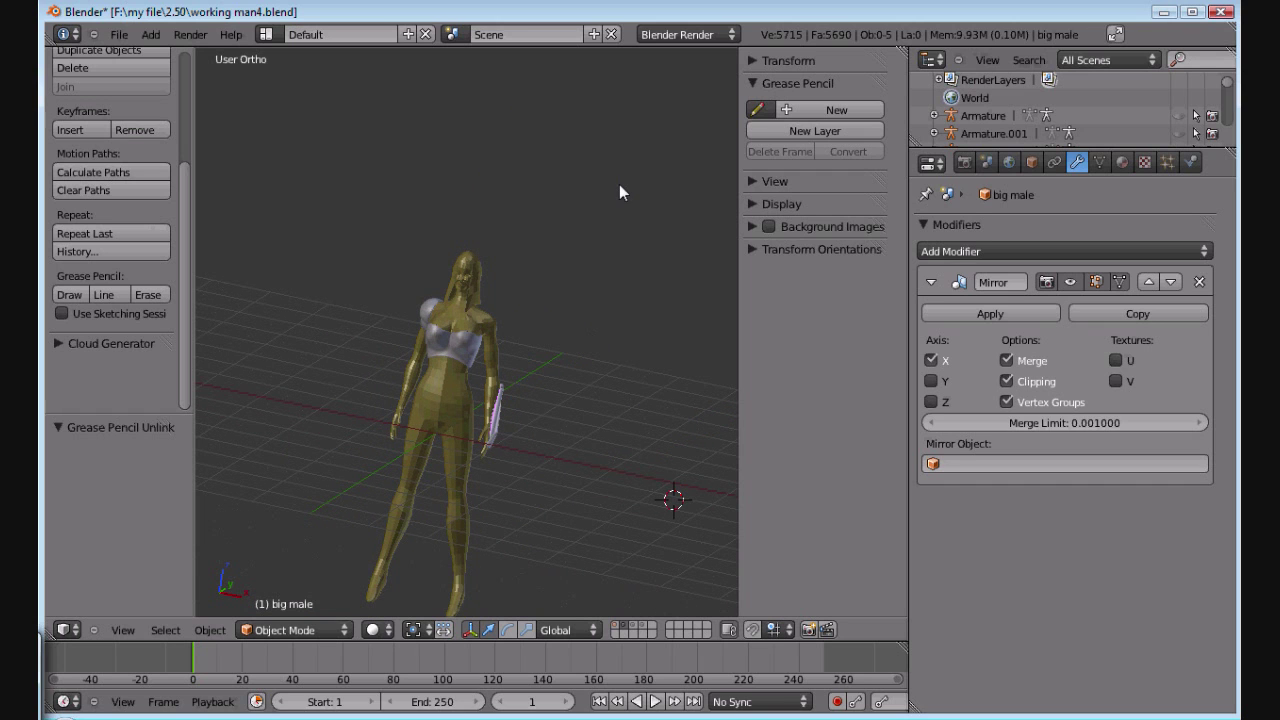
left_click(1222, 12)
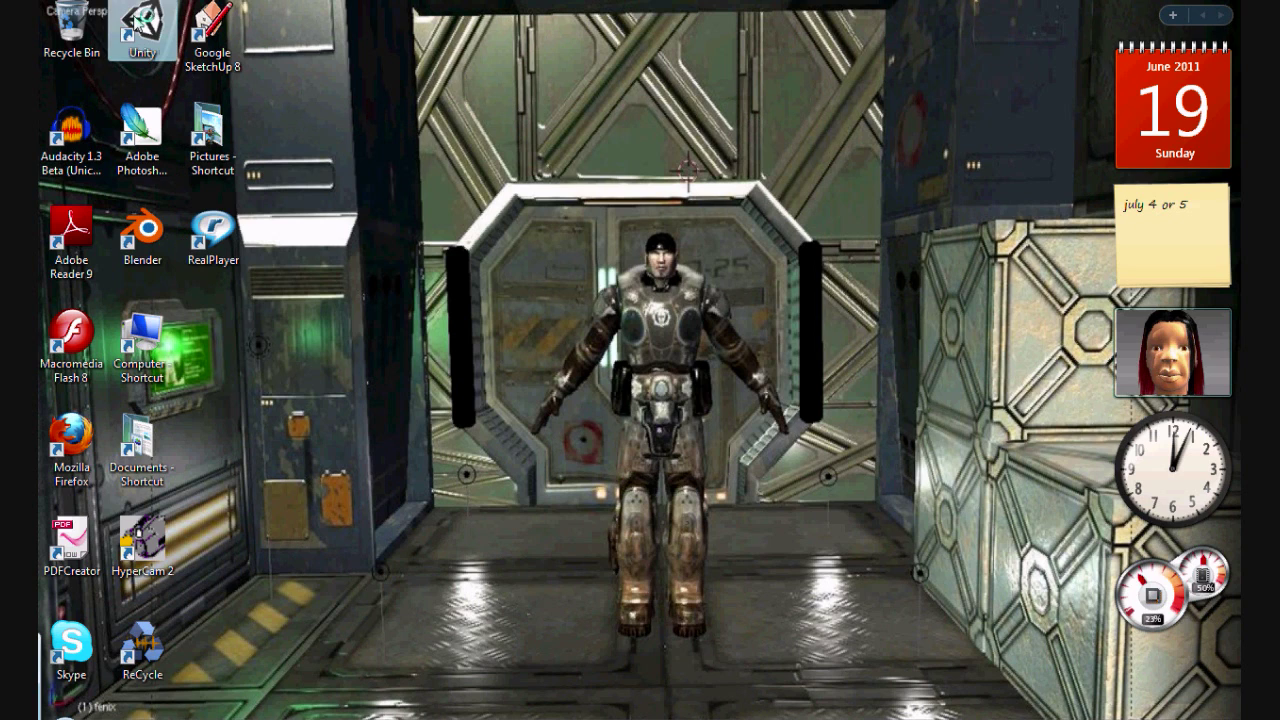
Step: Launch Unity, scroll the Project panel up to the rob test folder, and open the another anime scene
double_click(136, 12)
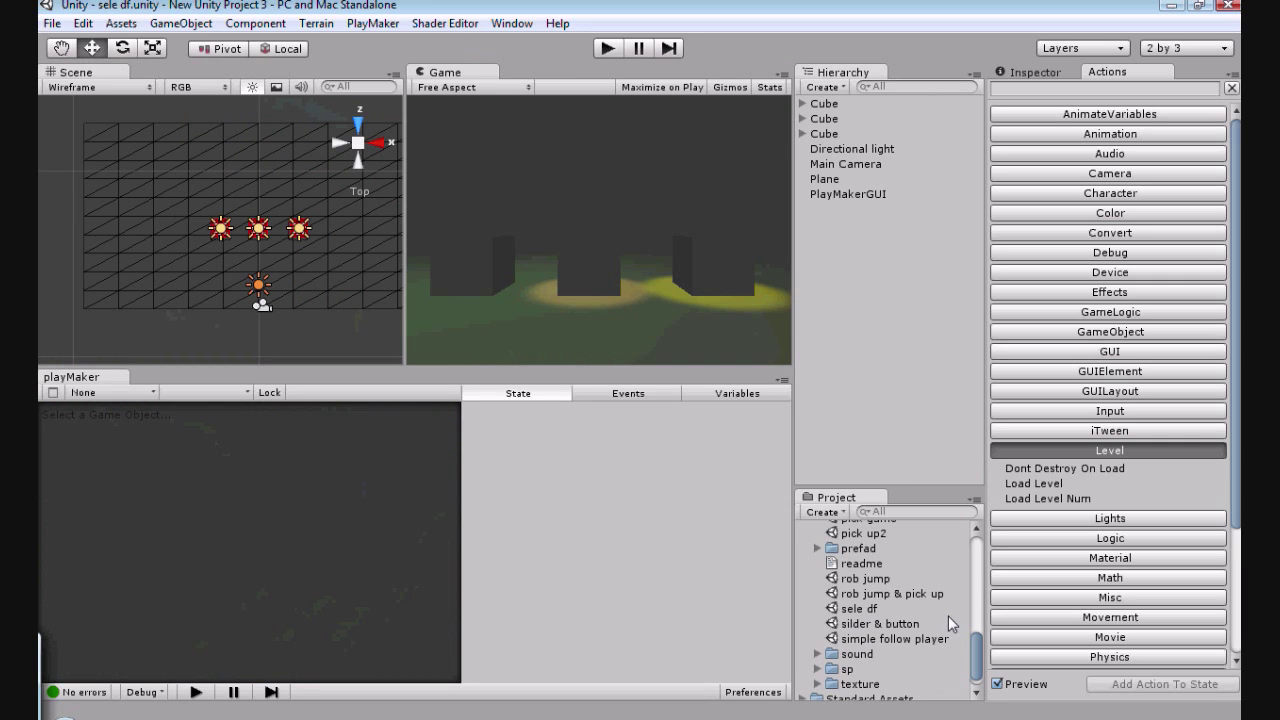
mouse_move(976, 670)
left_mouse_down()
mouse_move(976, 627)
mouse_move(810, 637)
left_mouse_up()
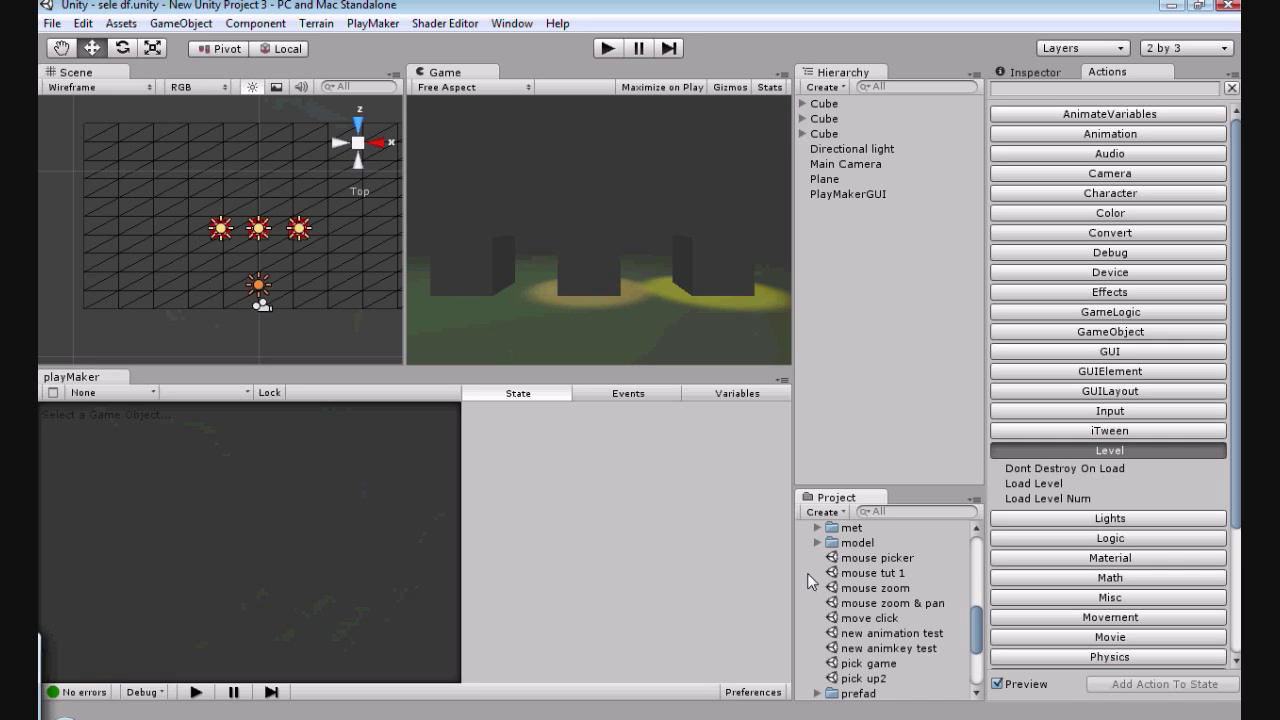
scroll(807, 573, "up", 2)
scroll(809, 578, "up", 3)
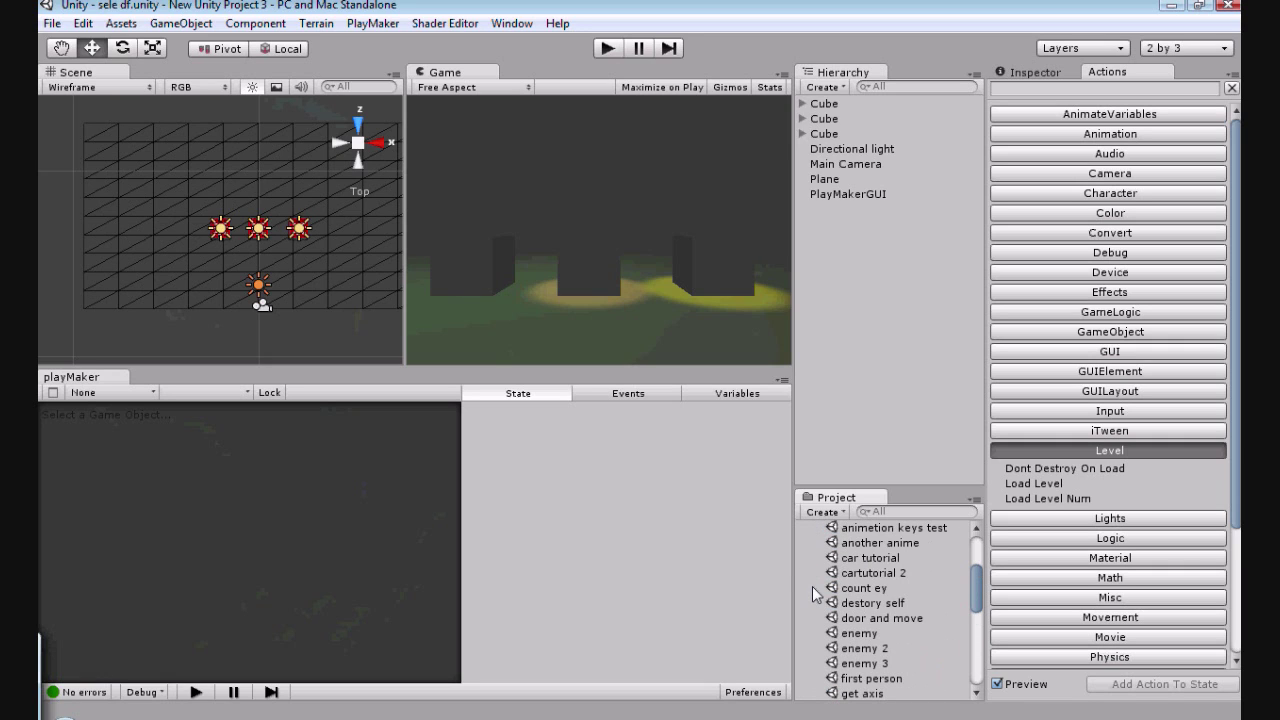
scroll(812, 586, "up", 2)
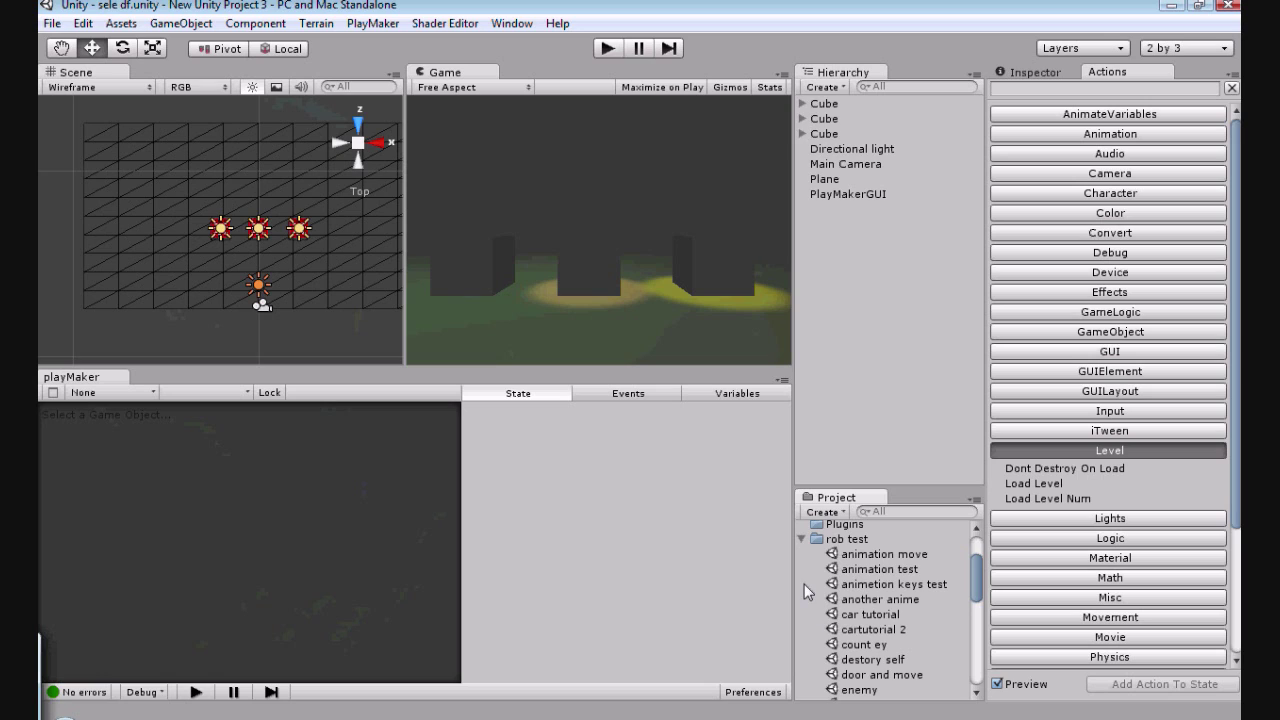
double_click(845, 600)
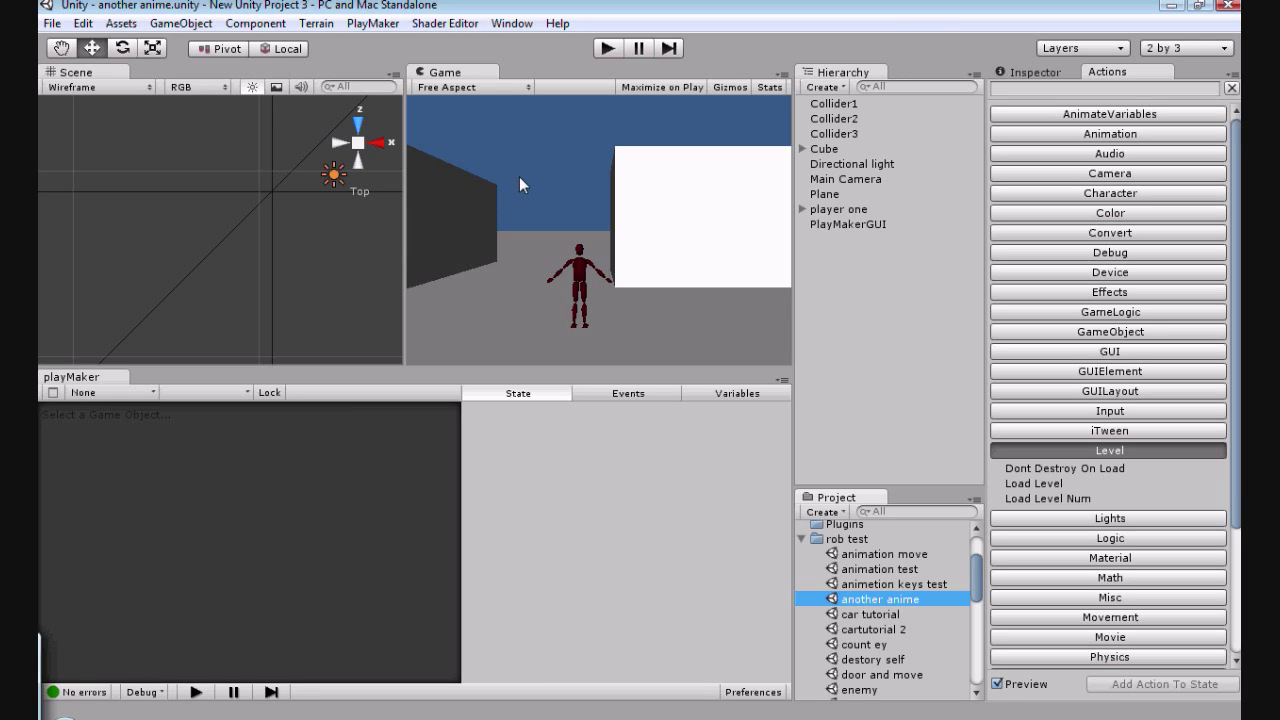
Step: Select player one and show its PlayMaker graph, inspecting the puching state
left_click(822, 150)
left_click(820, 210)
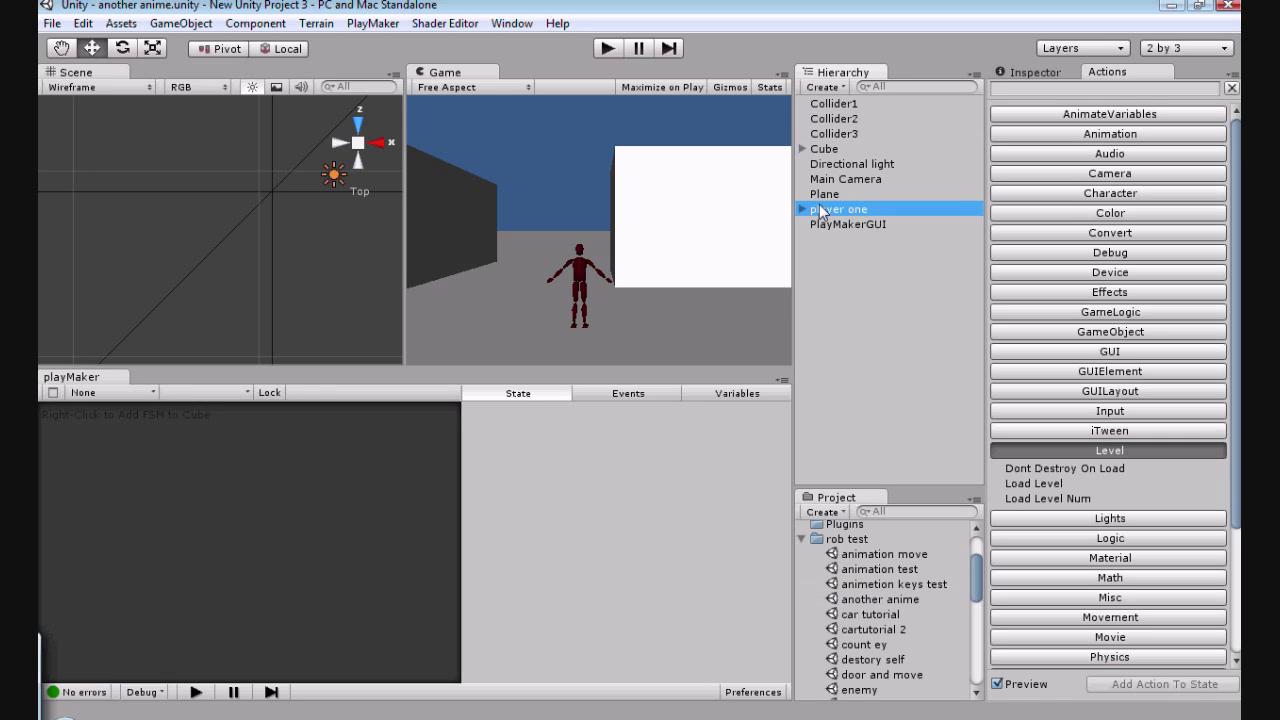
left_click(174, 517)
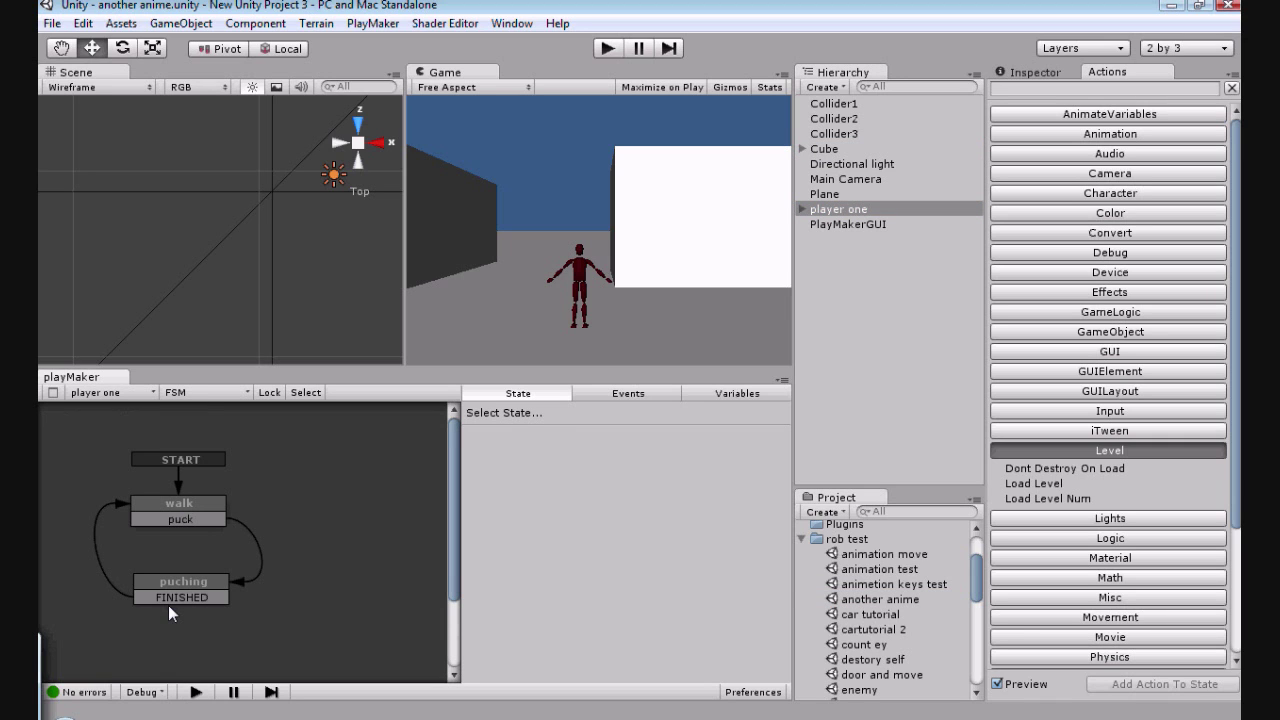
left_click(168, 605)
left_click(171, 519)
Step: Show the walk state's actions and run the scene in play mode
left_click(171, 519)
left_click(188, 577)
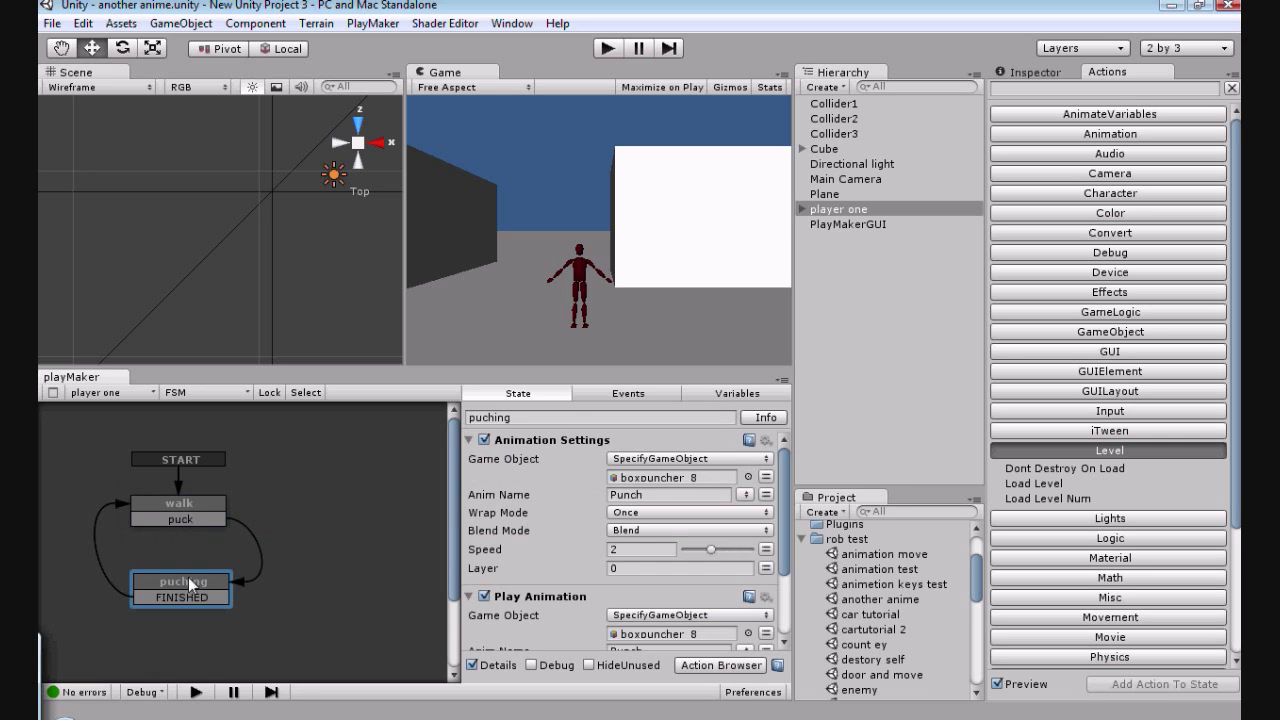
left_click(175, 510)
left_click(166, 615)
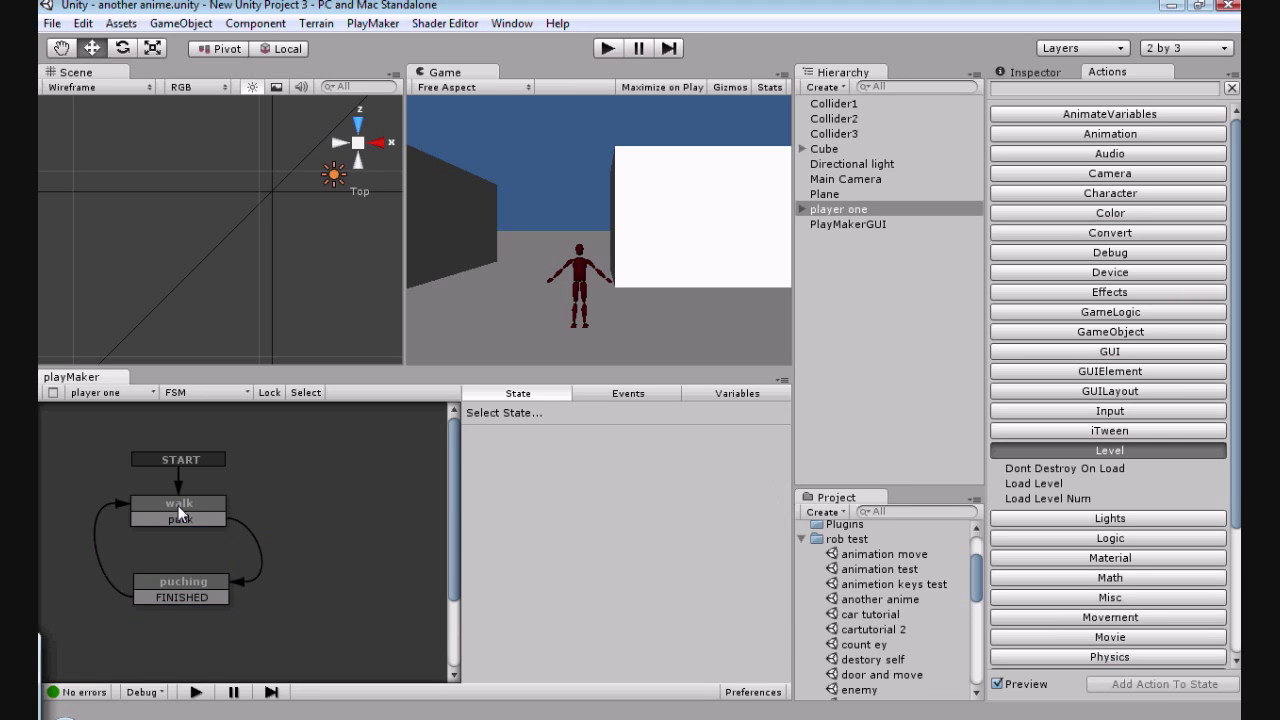
left_click(179, 585)
left_click(180, 510)
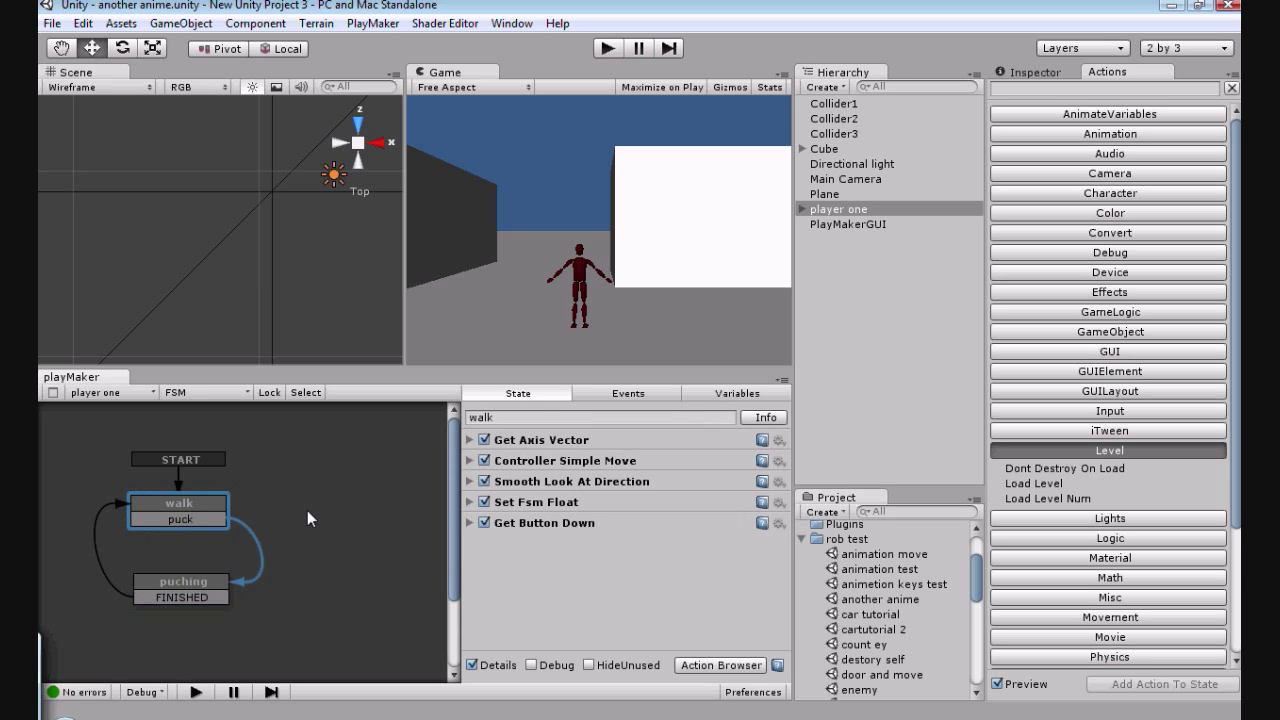
left_click(607, 50)
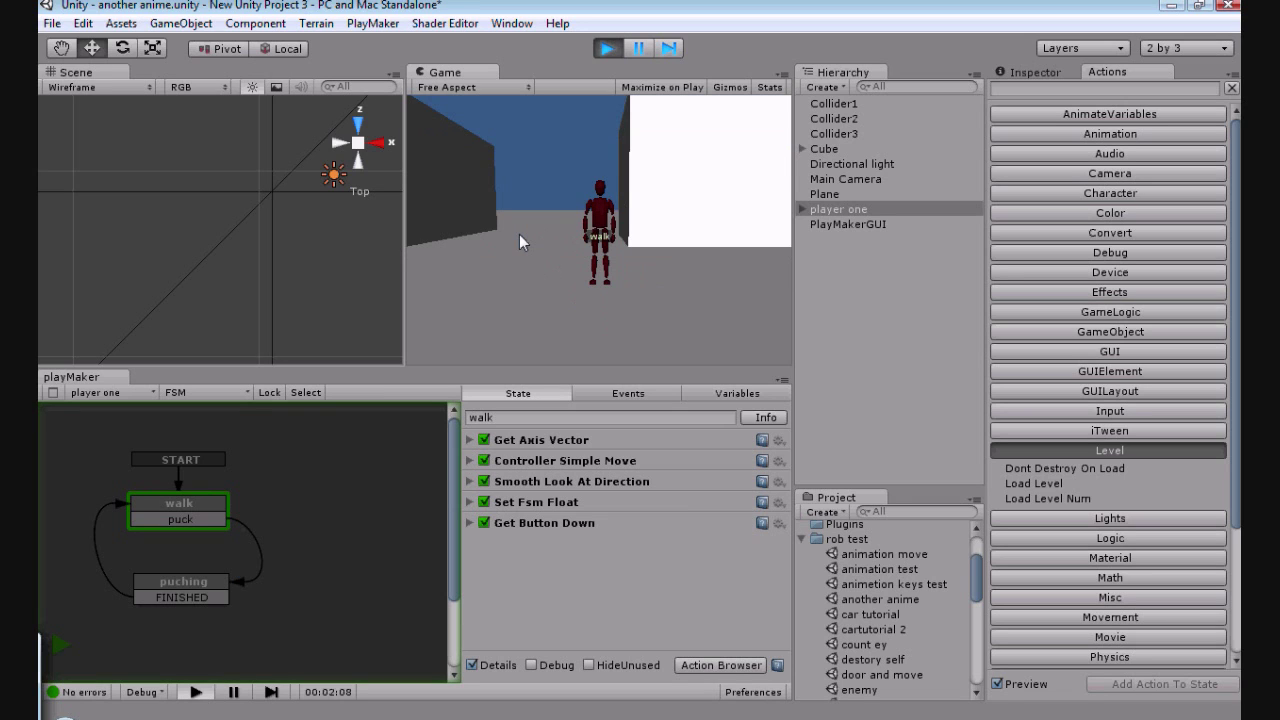
Step: Run the character around the level with the arrow keys, then stop play mode
key("Right")
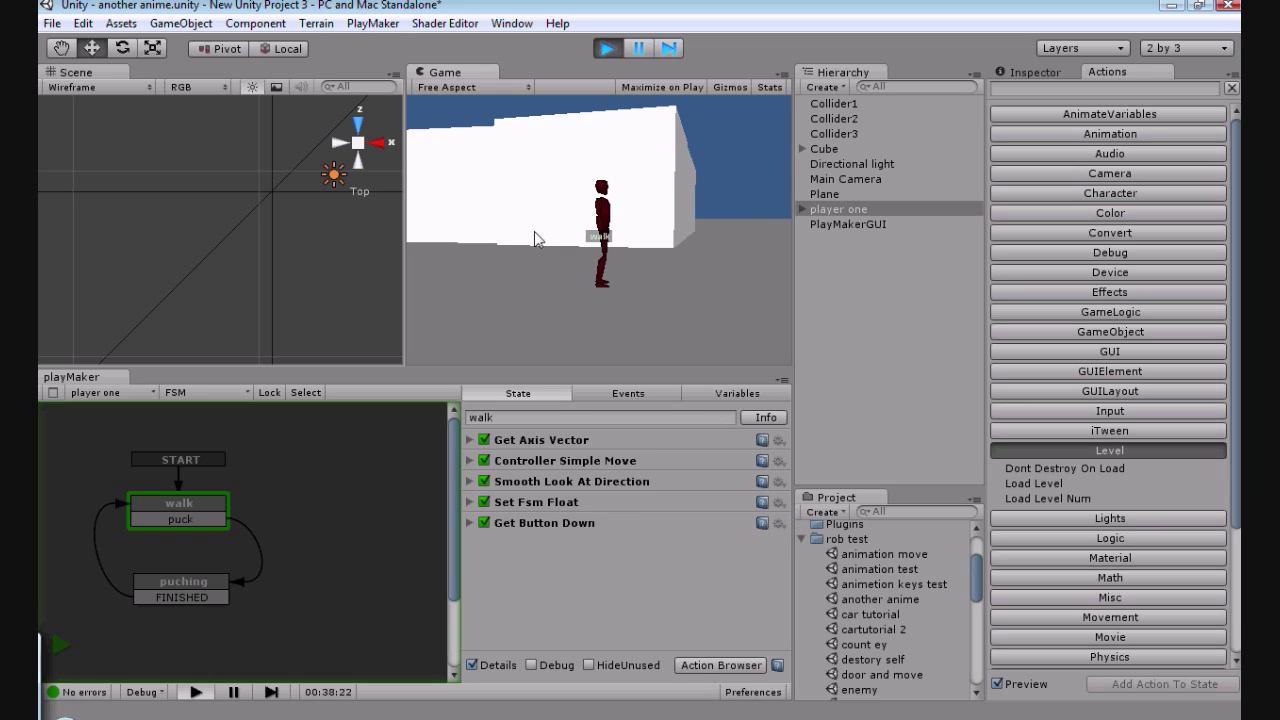
left_click(604, 50)
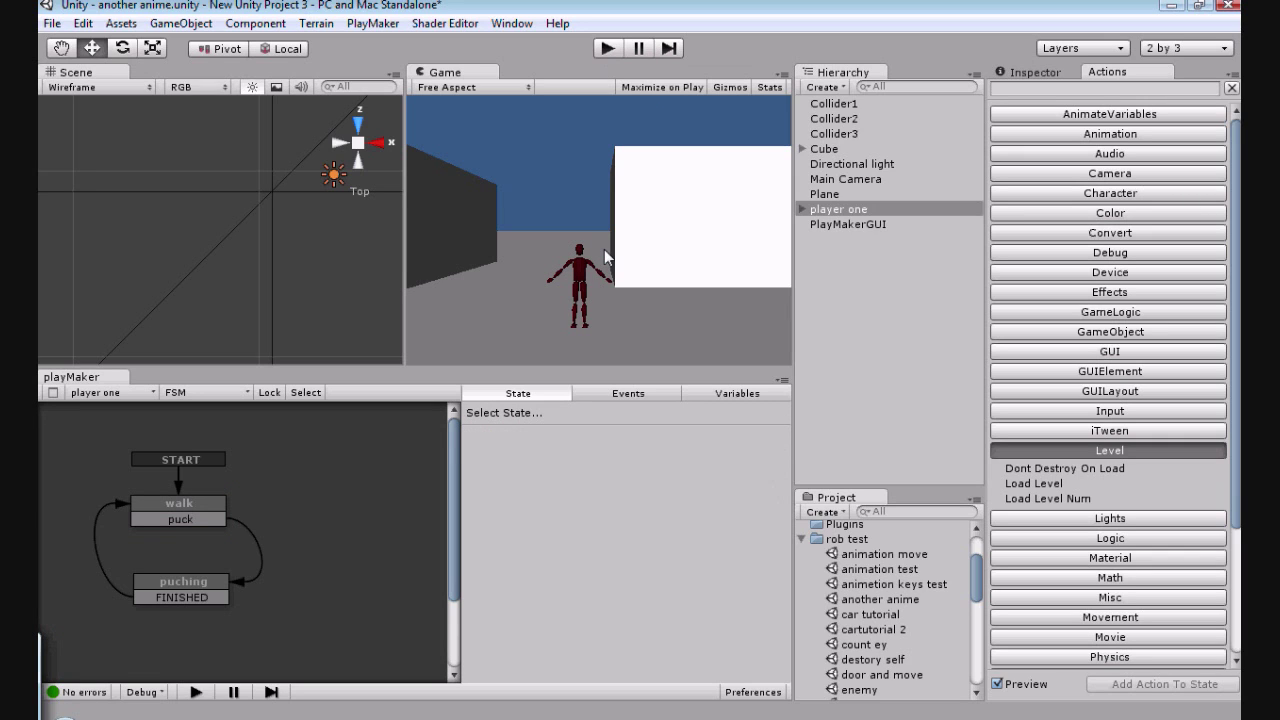
scroll(165, 184, "down", 1)
scroll(165, 184, "down", 2)
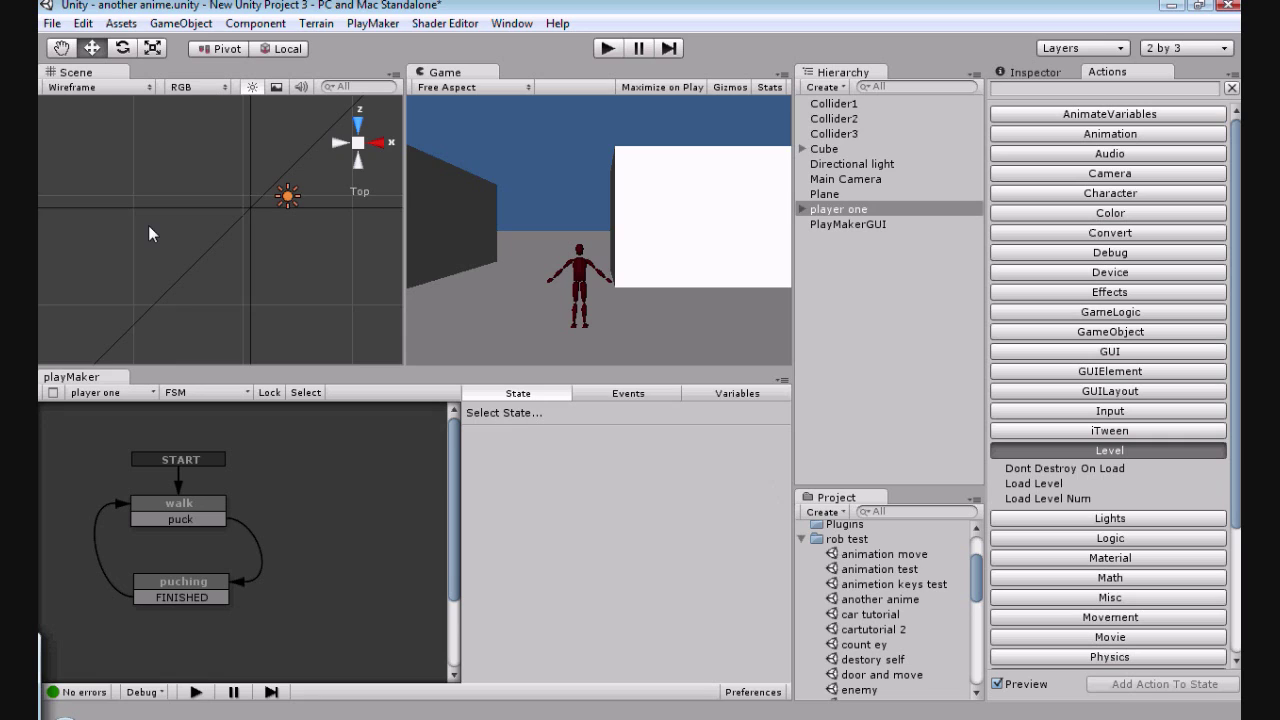
scroll(140, 236, "down", 1)
scroll(147, 240, "down", 1)
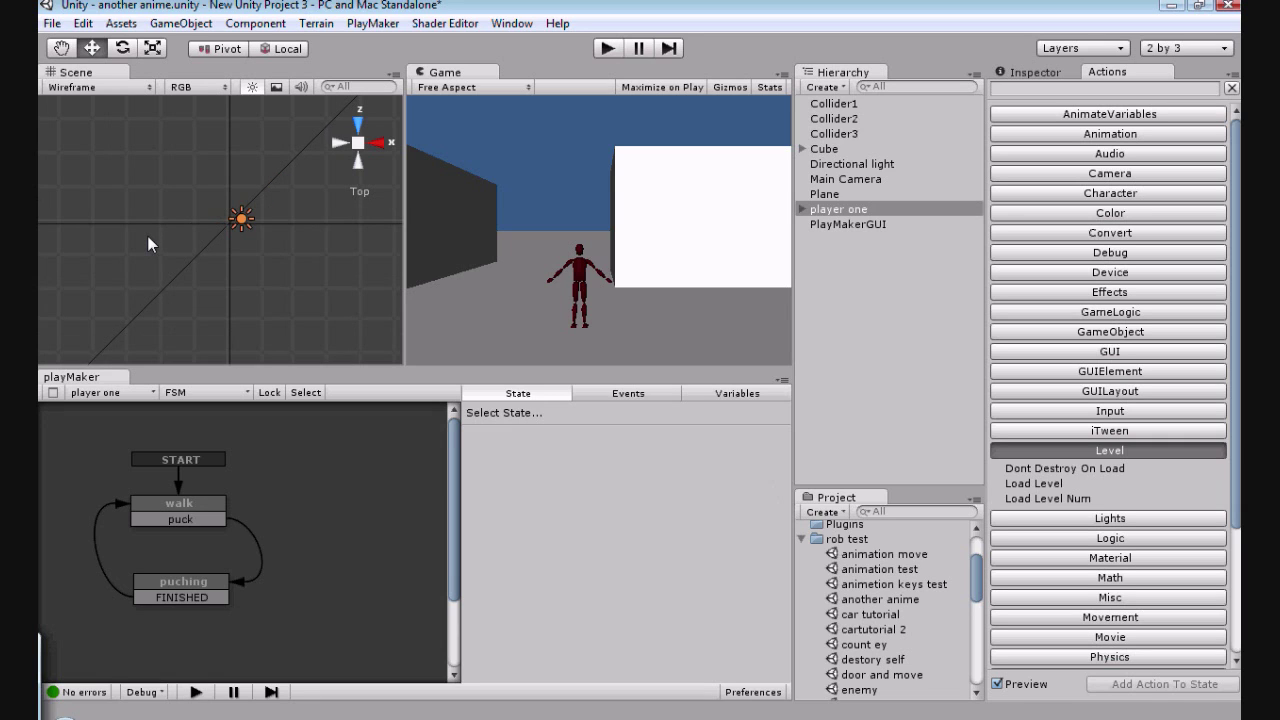
scroll(147, 235, "down", 1)
scroll(166, 247, "down", 1)
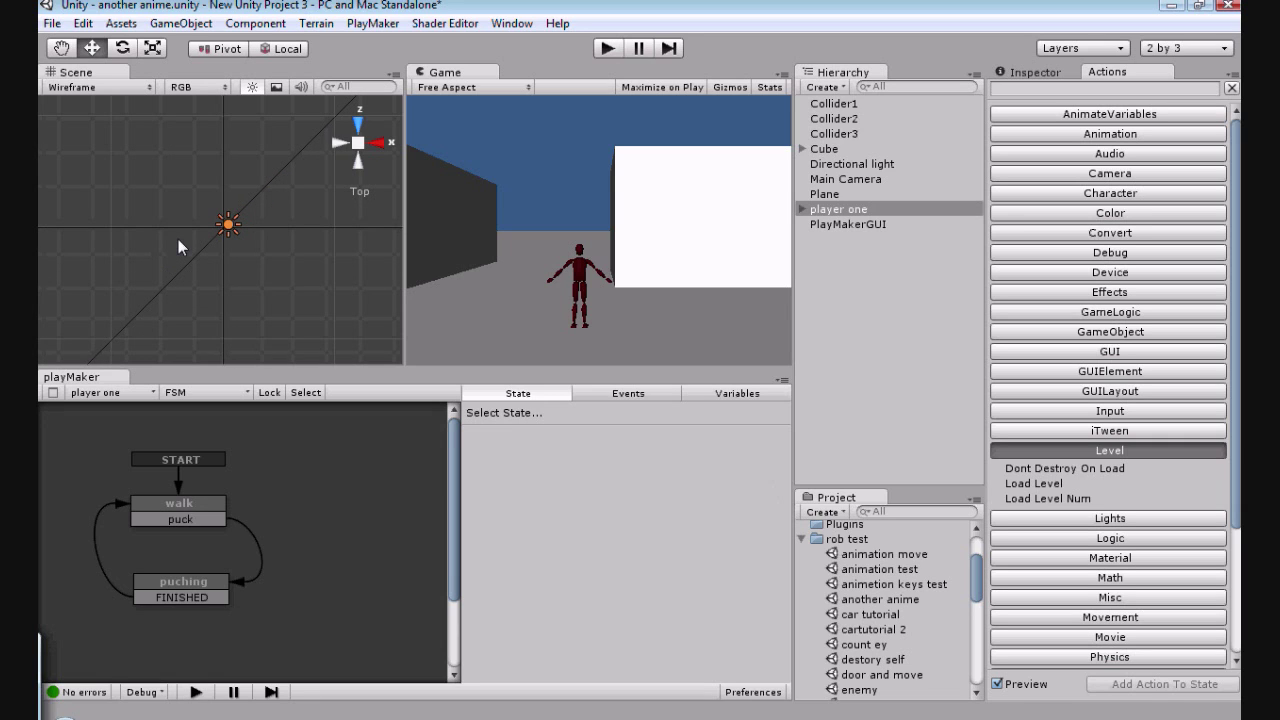
scroll(180, 245, "down", 1)
scroll(194, 240, "down", 1)
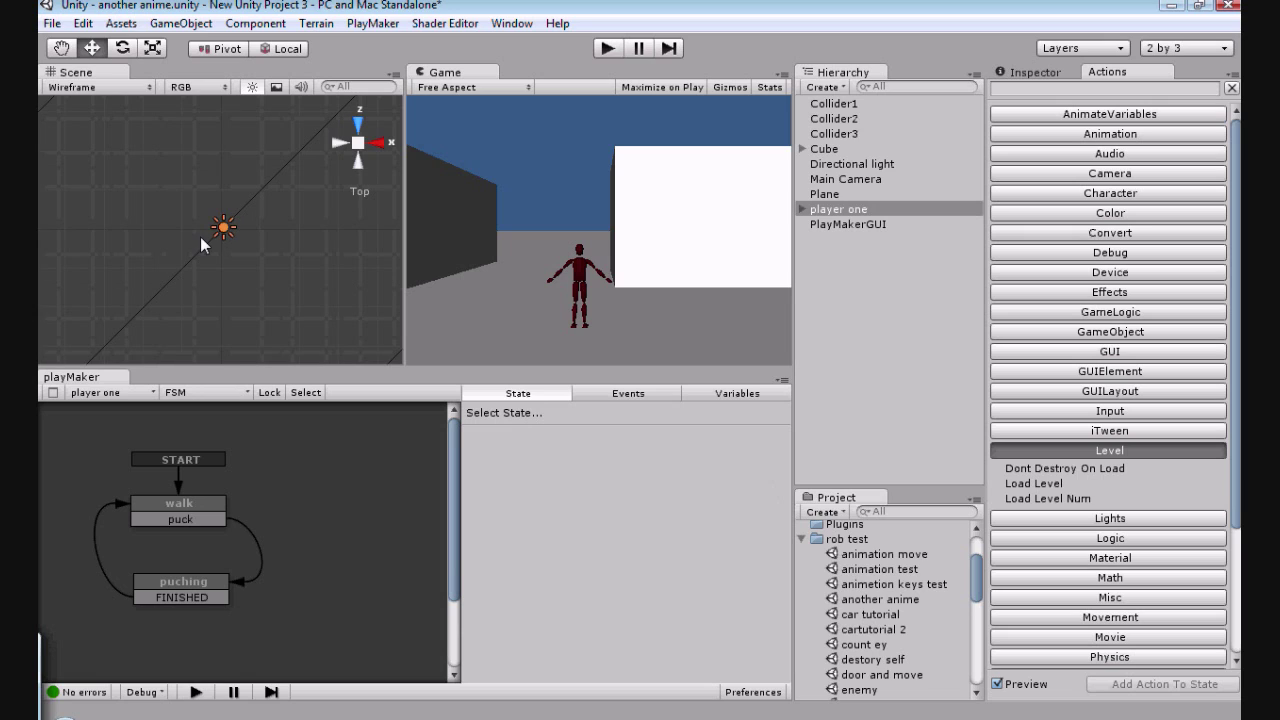
scroll(201, 238, "down", 1)
scroll(202, 230, "down", 1)
scroll(202, 231, "down", 1)
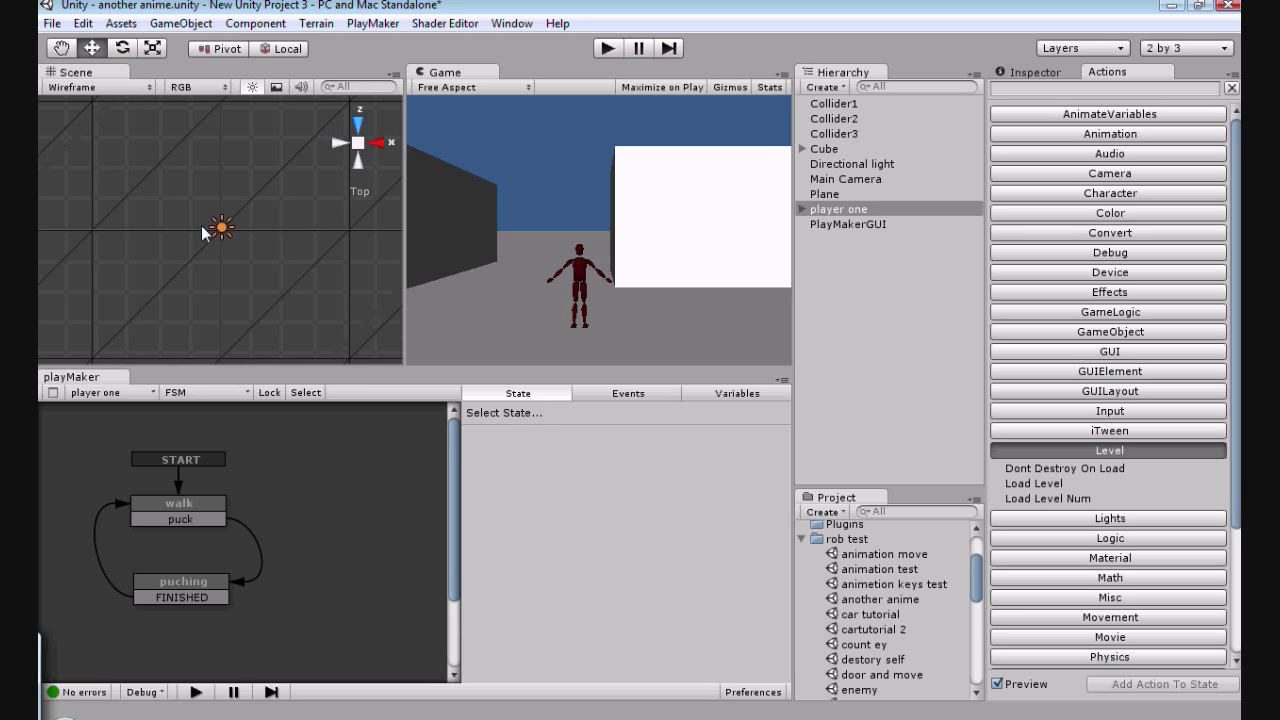
scroll(201, 231, "up", 1)
scroll(200, 230, "down", 1)
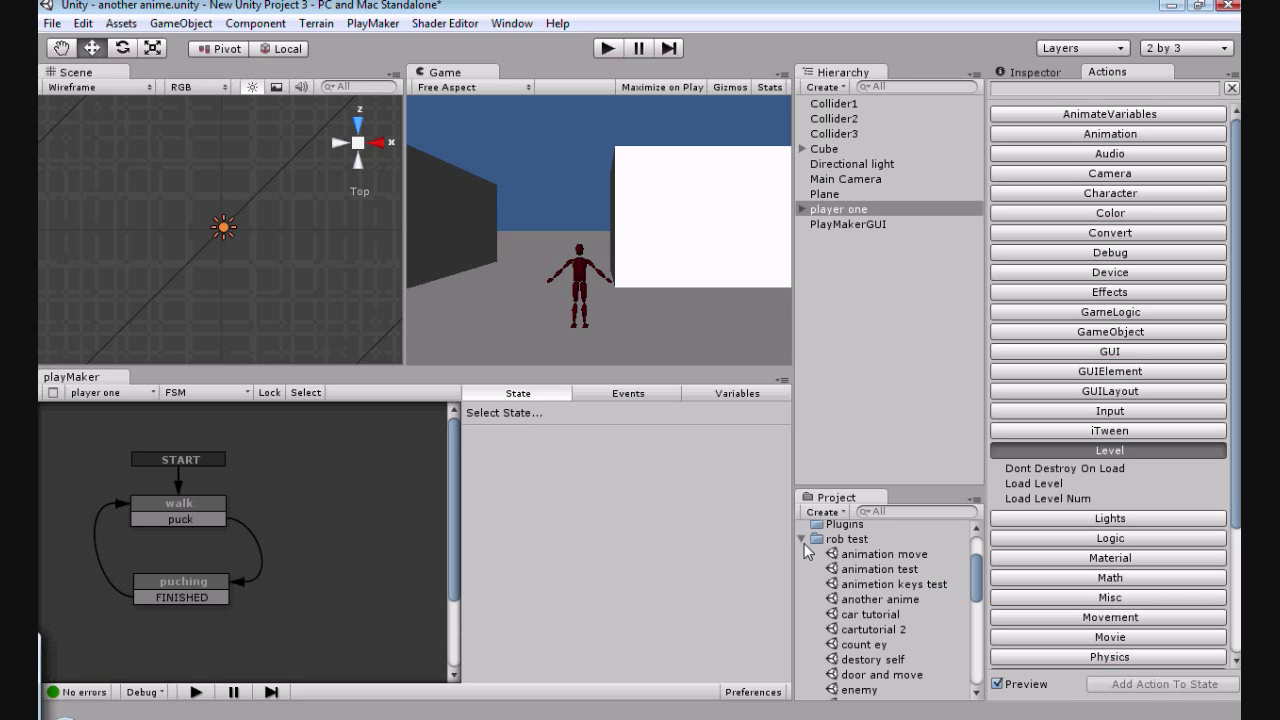
left_click(810, 555)
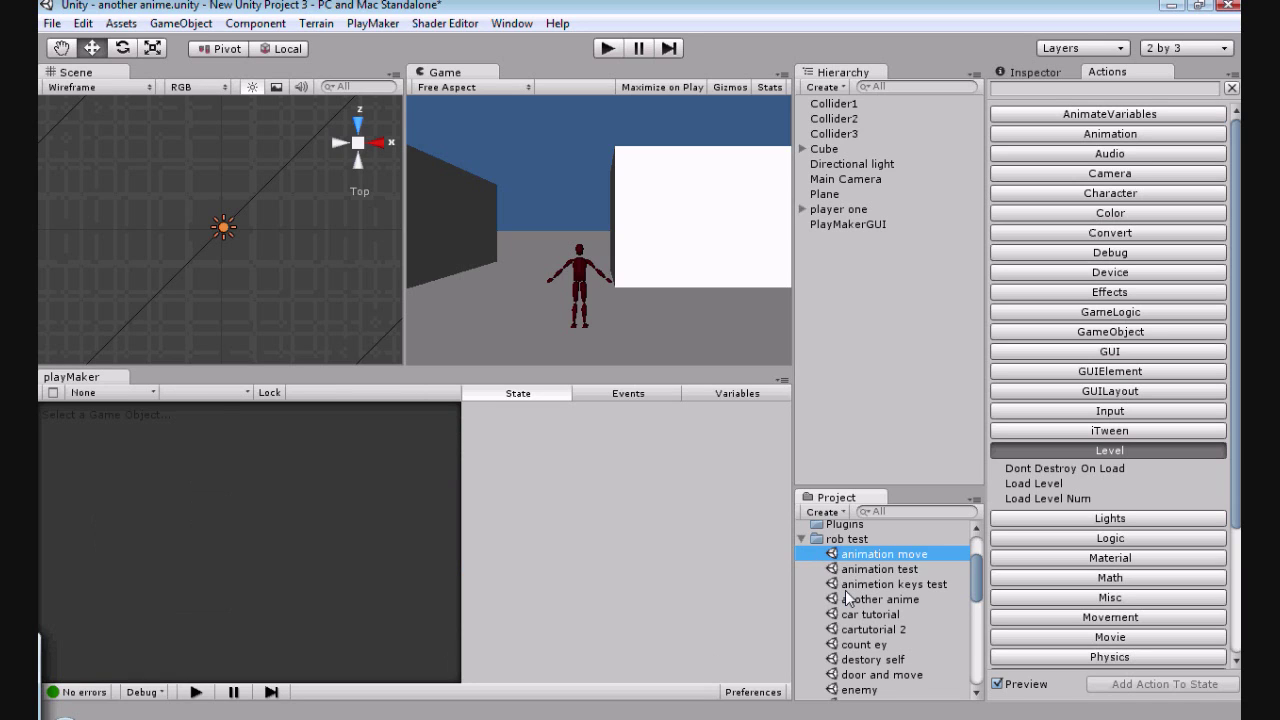
Step: Open the 'sele df' scene without saving the current one, and run it
scroll(845, 590, "down", 5)
scroll(807, 584, "down", 4)
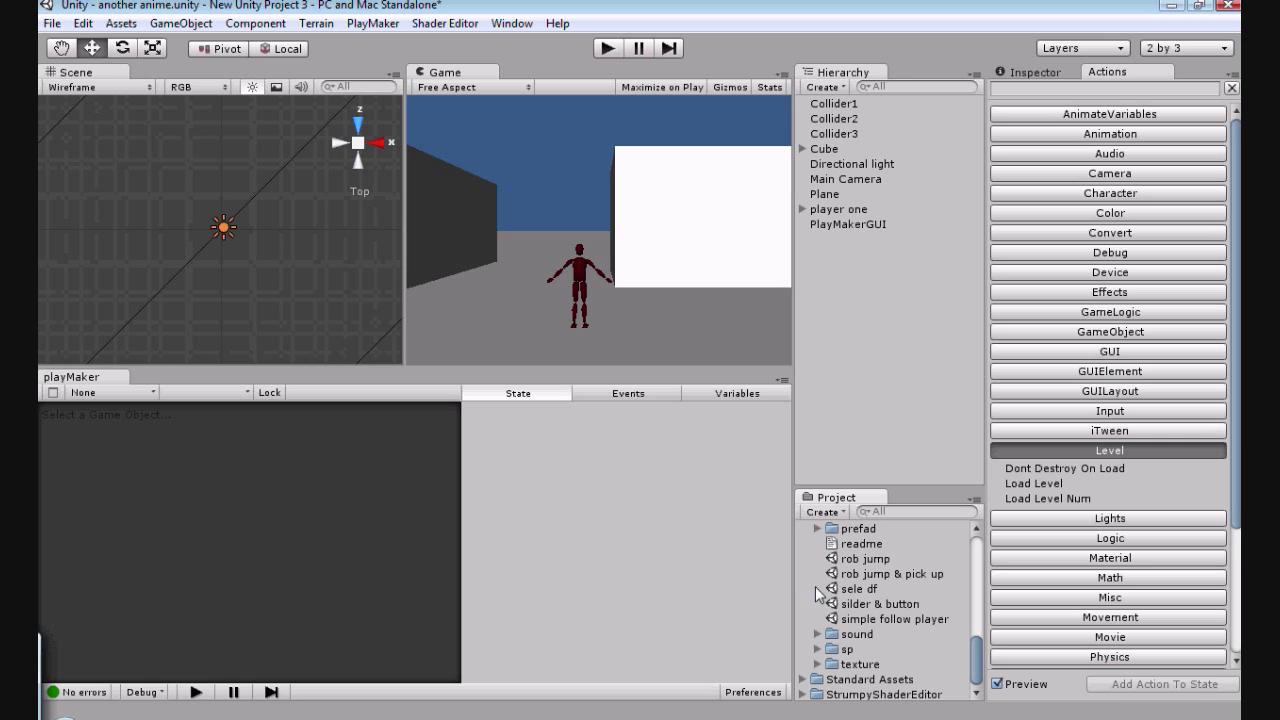
left_click(835, 591)
double_click(835, 591)
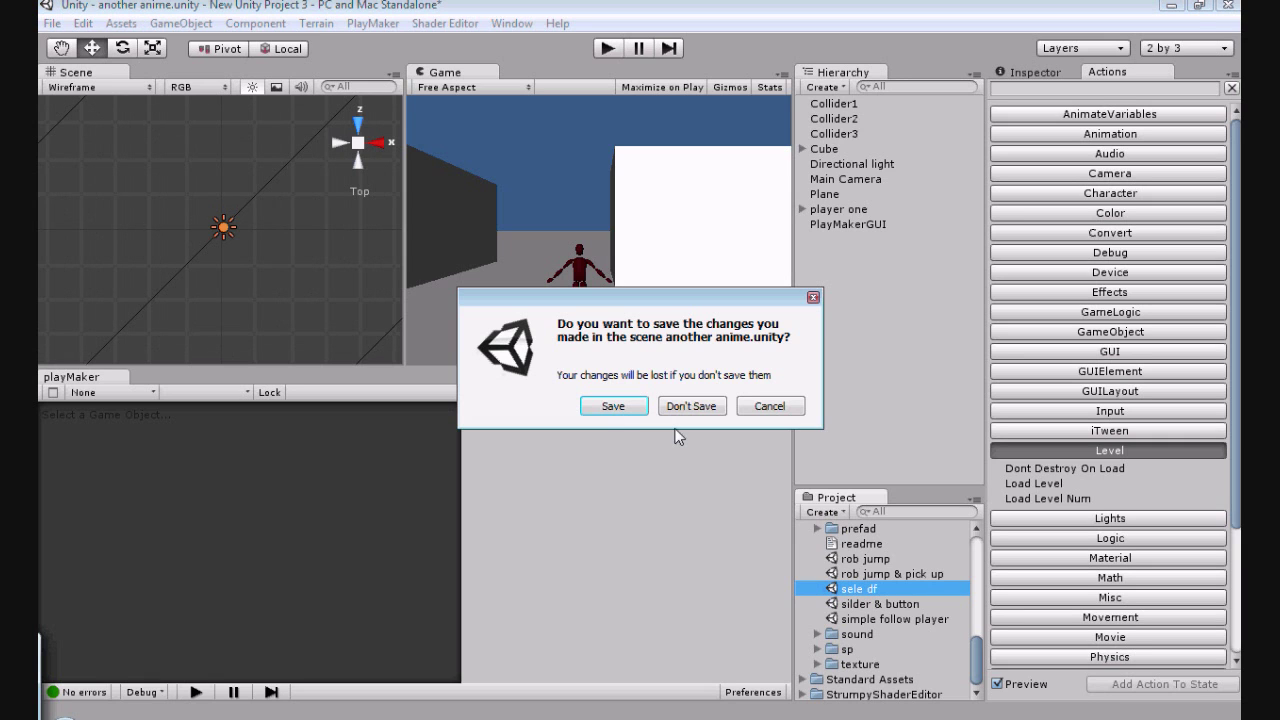
left_click(690, 410)
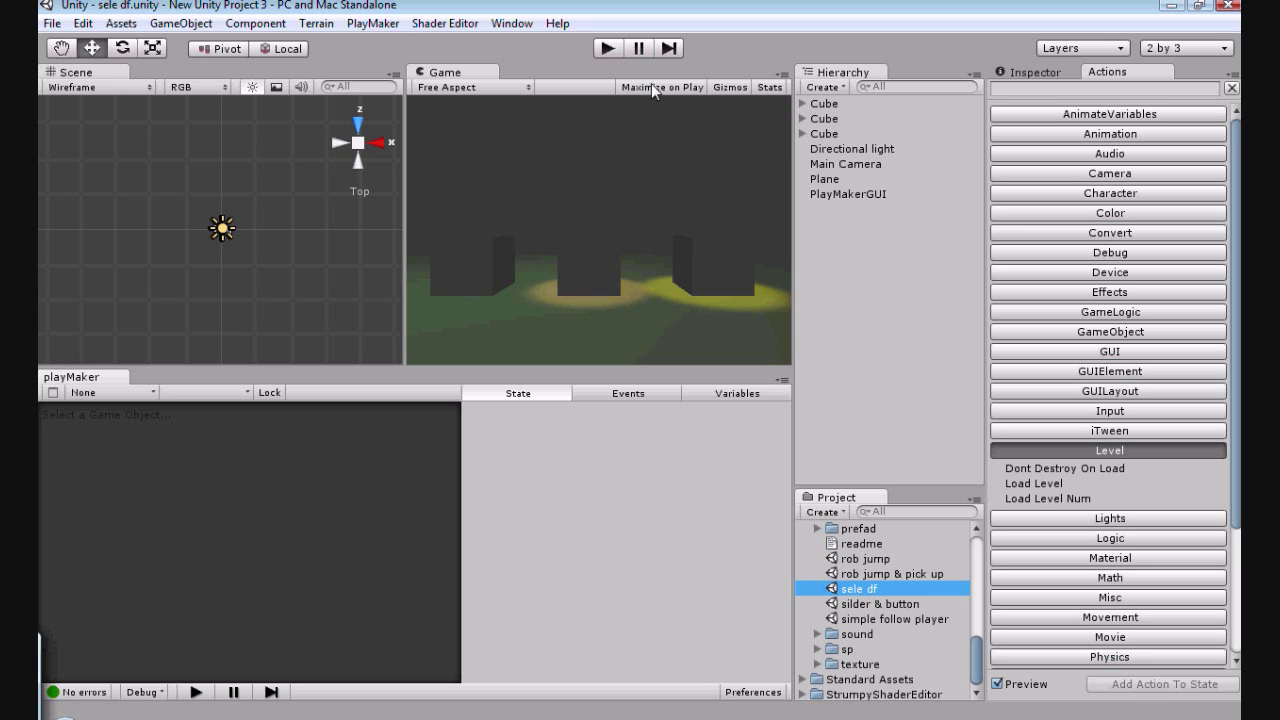
left_click(607, 48)
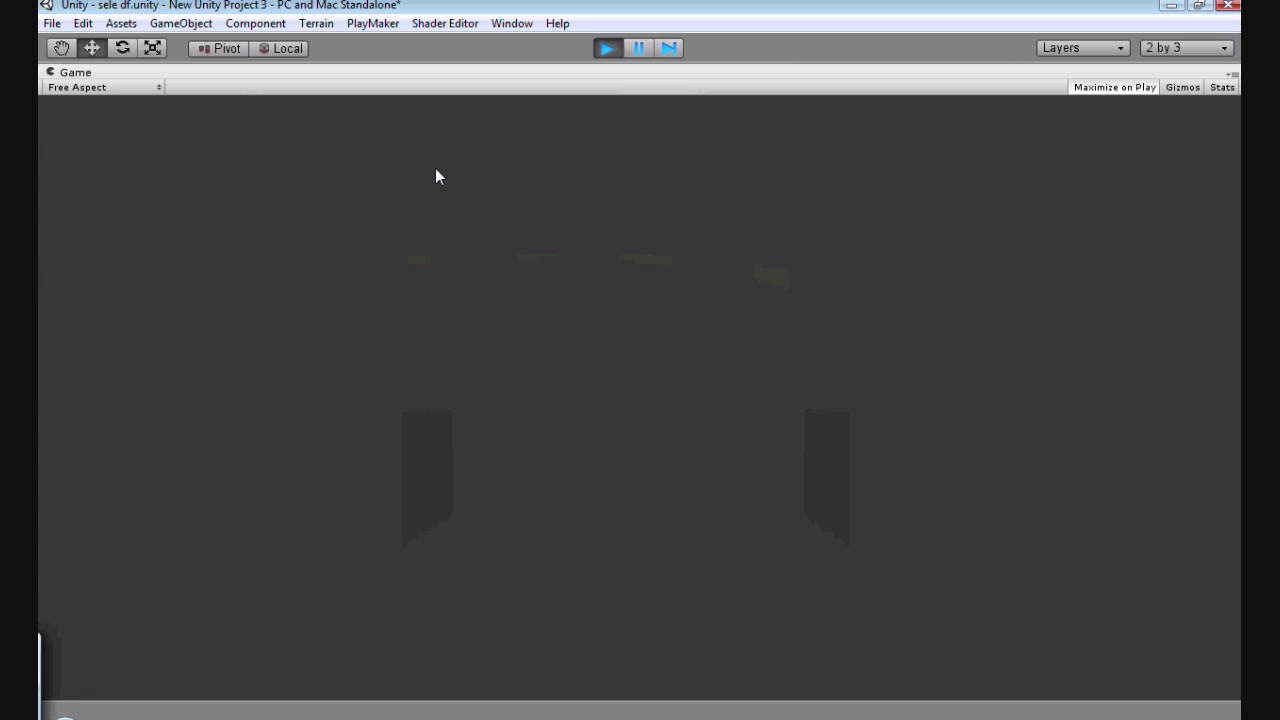
Step: Light a cube by pointing at it, stop play, and show the first Cube's FSM
mouse_move(294, 486)
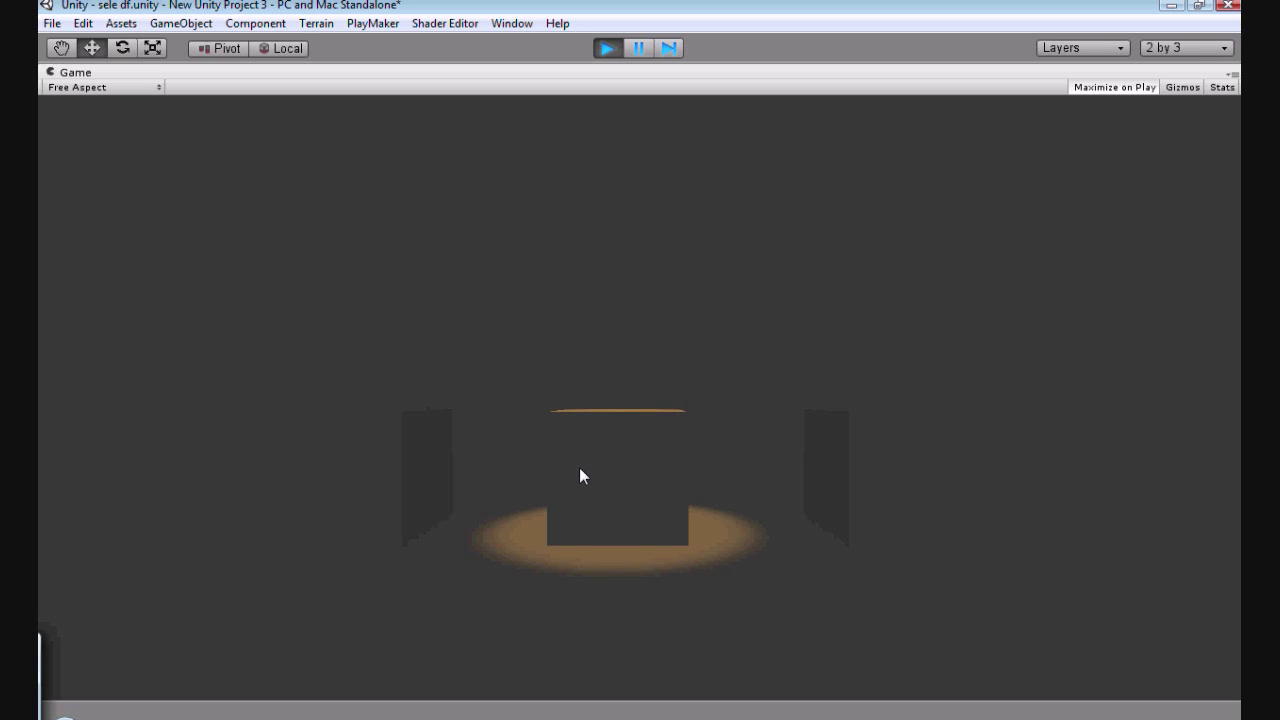
left_click(608, 47)
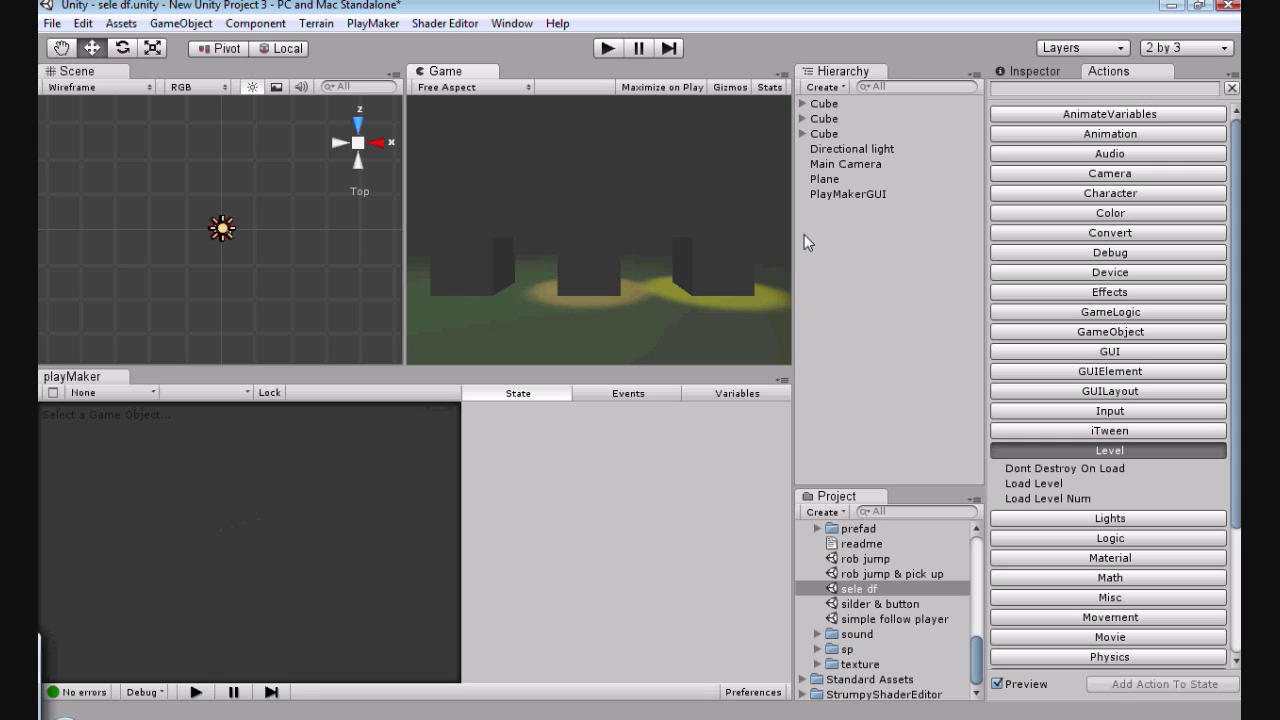
left_click(825, 104)
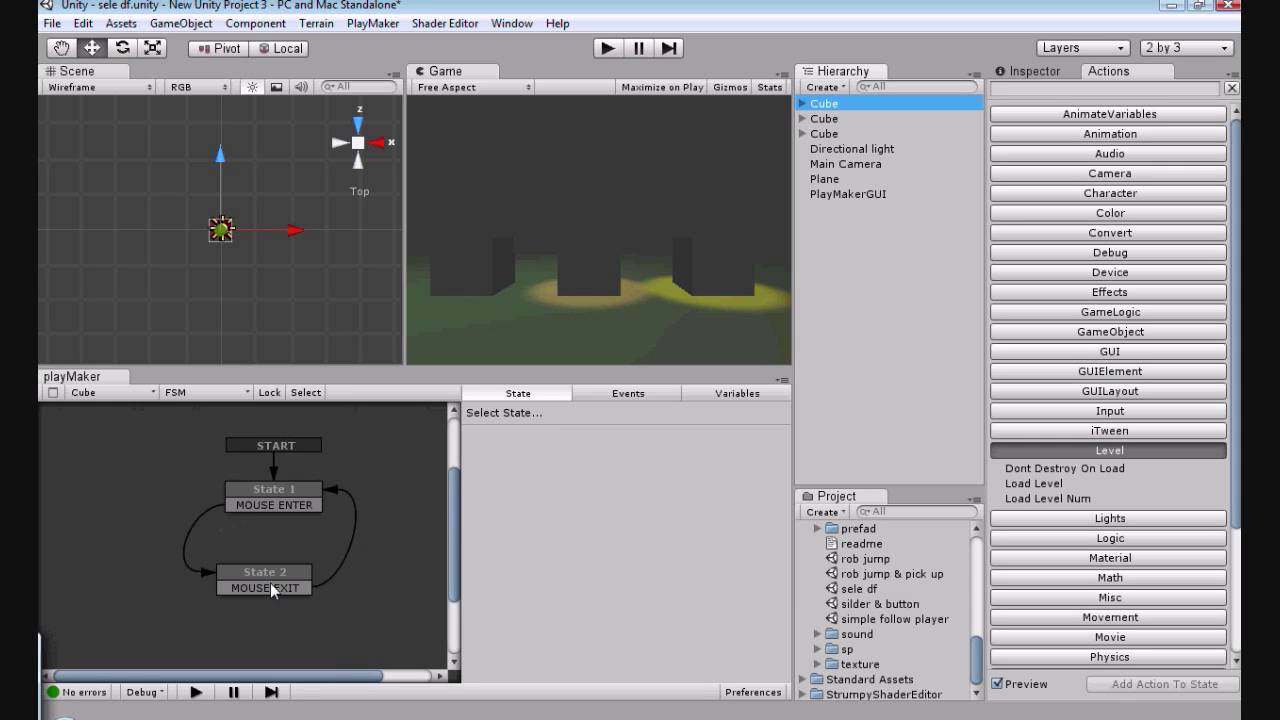
Step: Check State 2's MOUSE EXIT transition event, then close the Unity editor
left_click(271, 584)
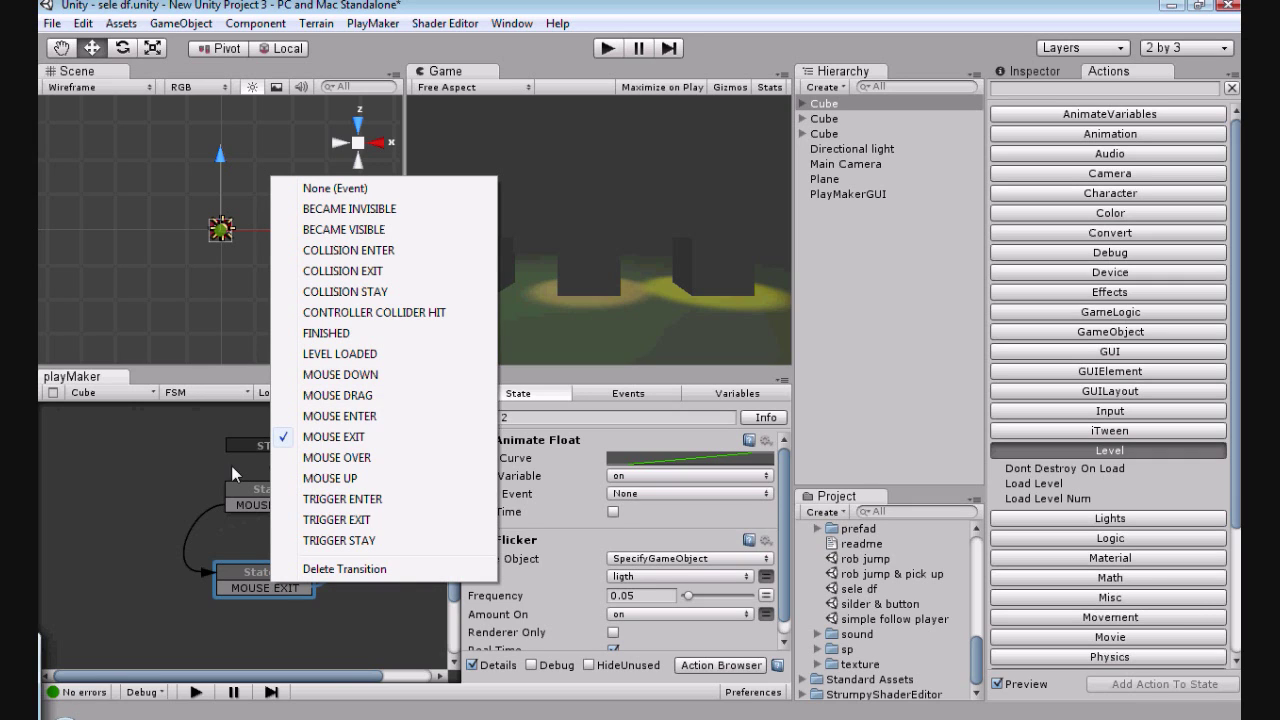
left_click(293, 650)
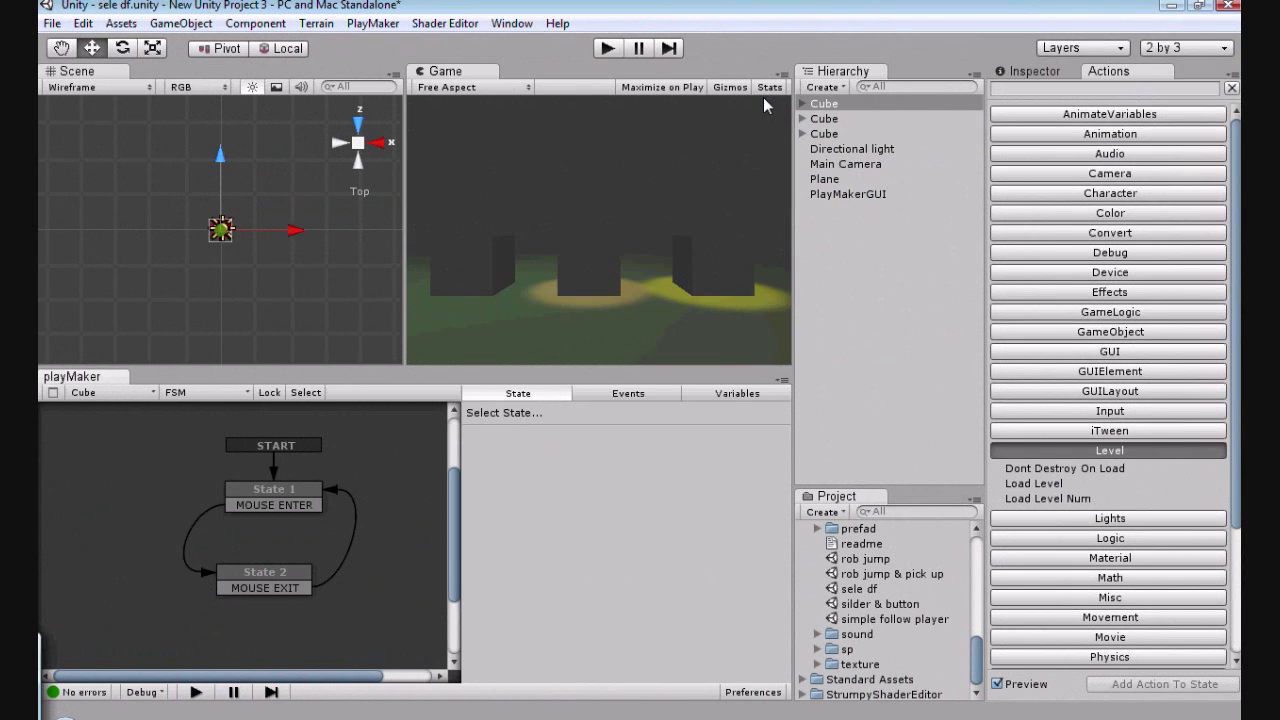
left_click(1228, 6)
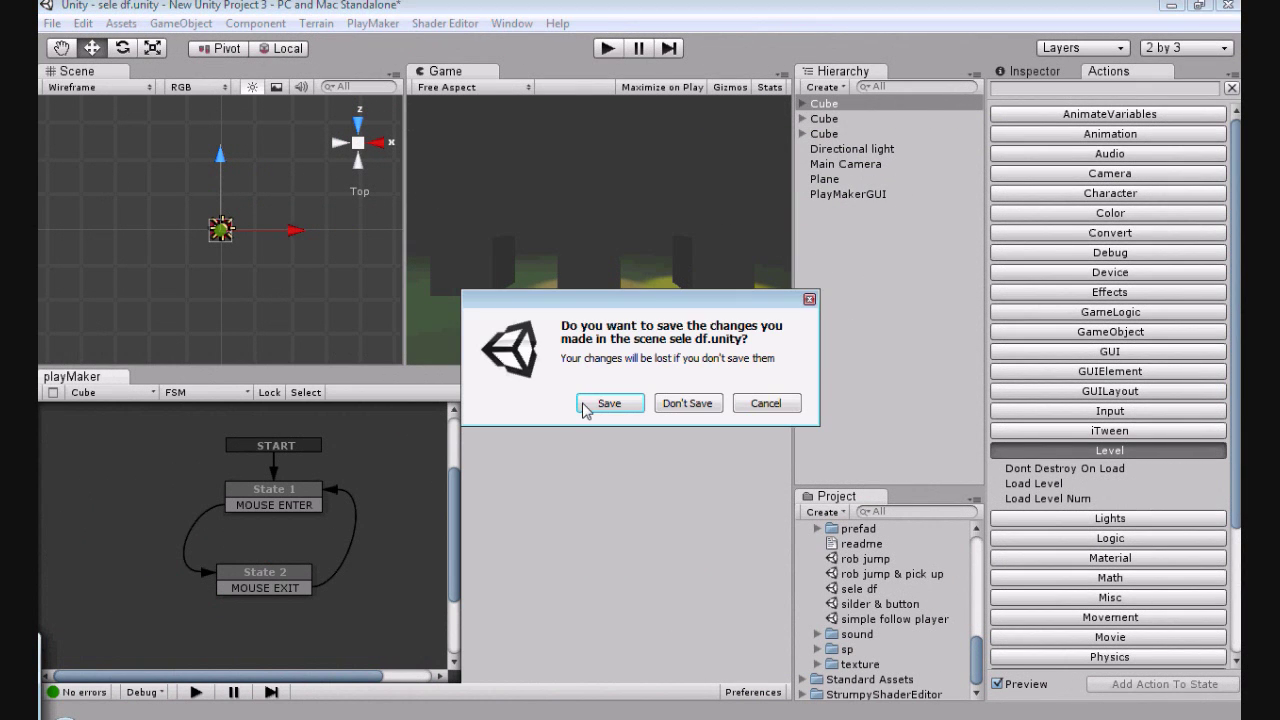
Step: Quit Unity without saving the sele df scene changes
left_click(668, 402)
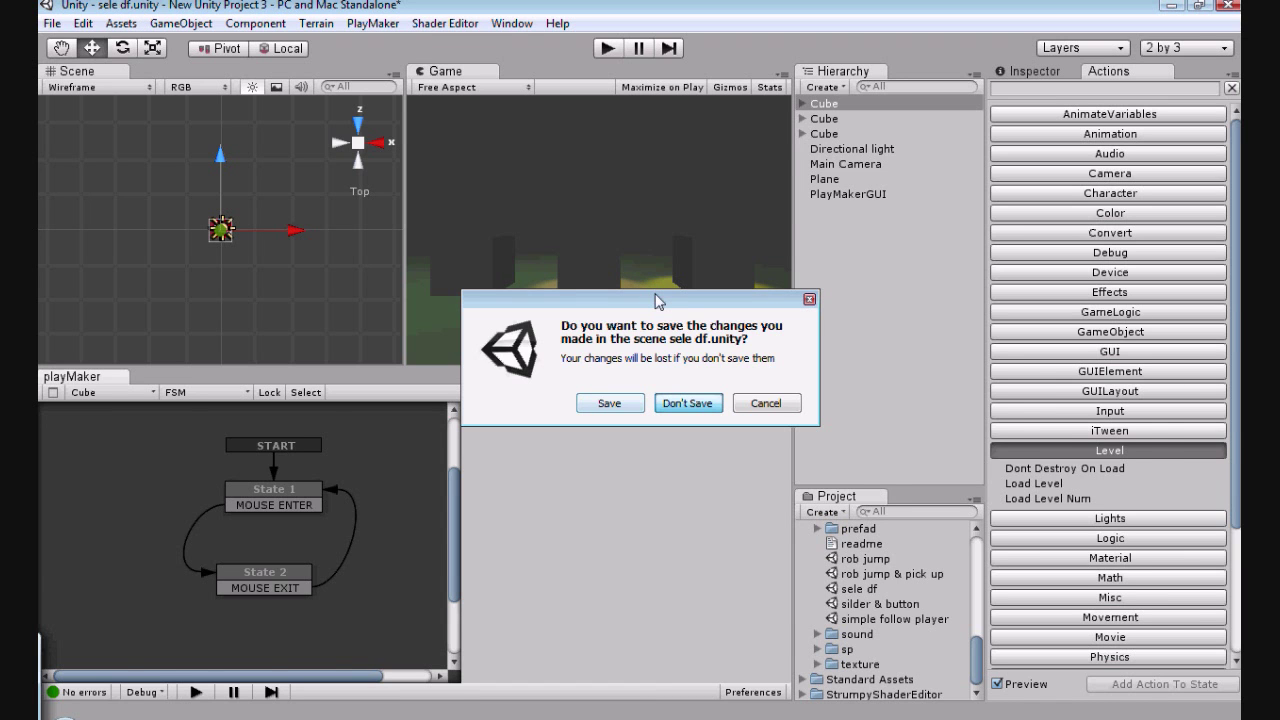
key("Return")
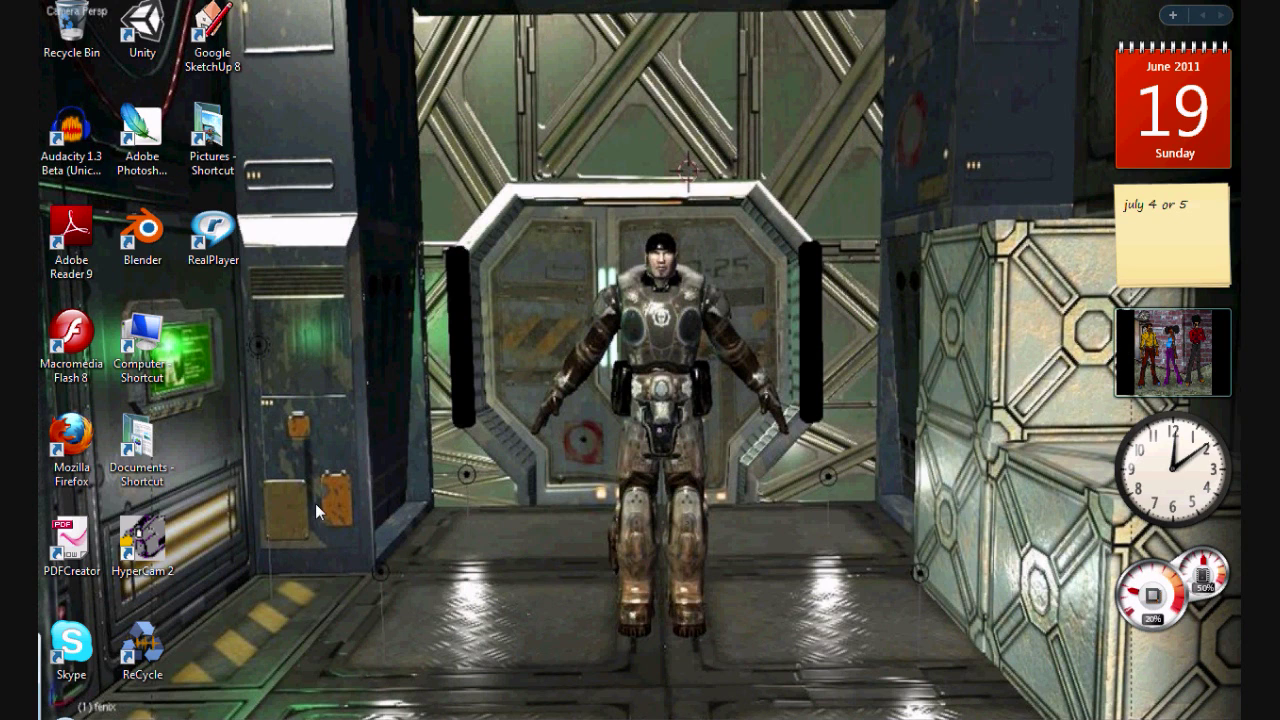
left_click(421, 715)
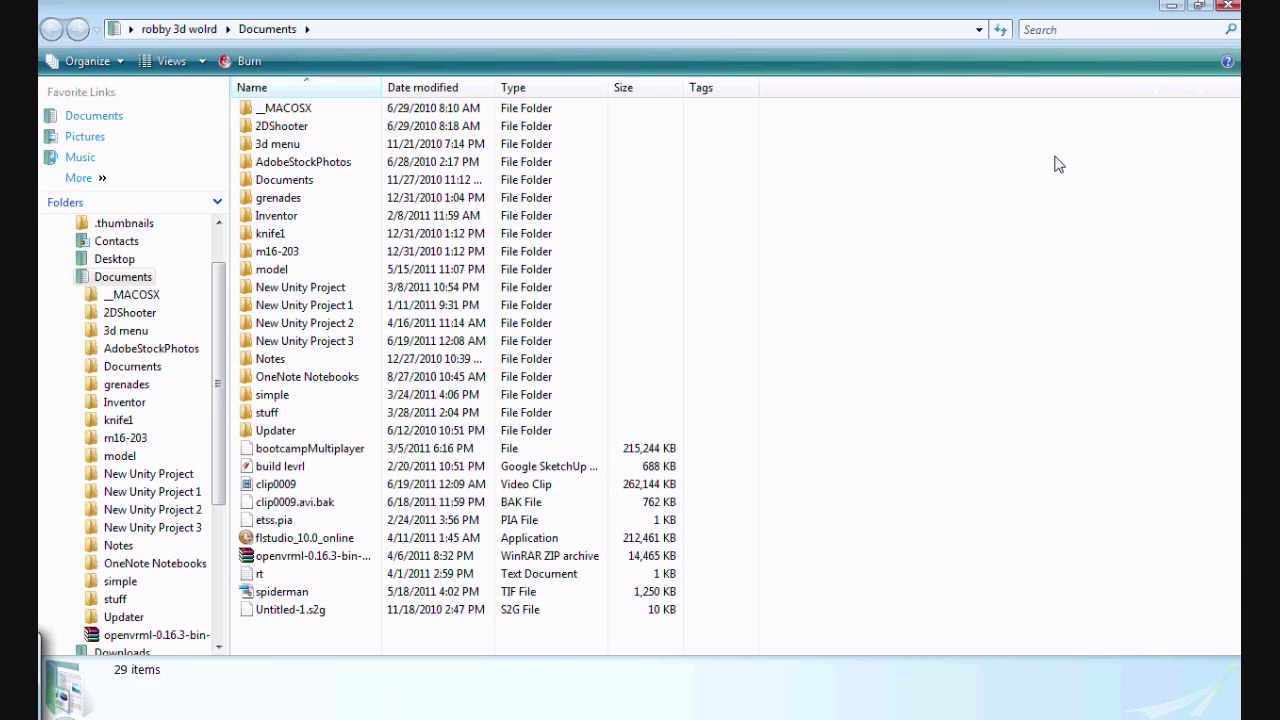
key("super+d")
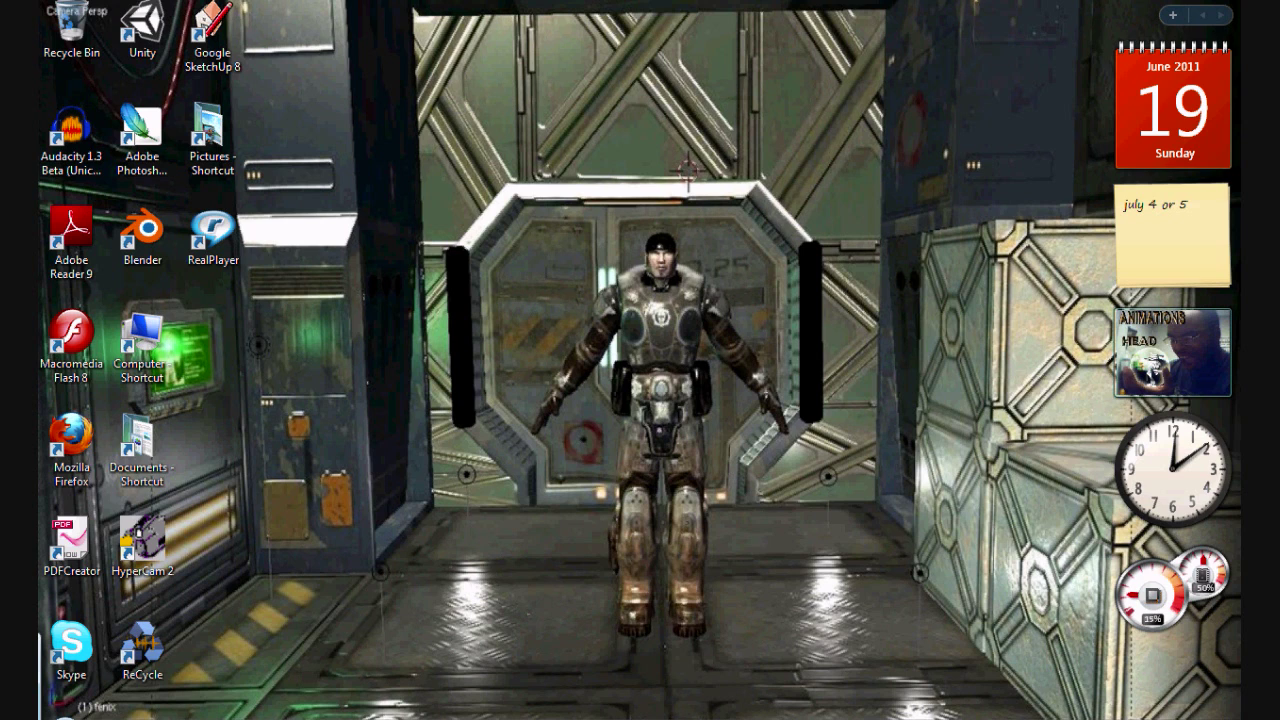
Step: Bring up the HyperCam 2 window with F2 and move it up and left
key("F2")
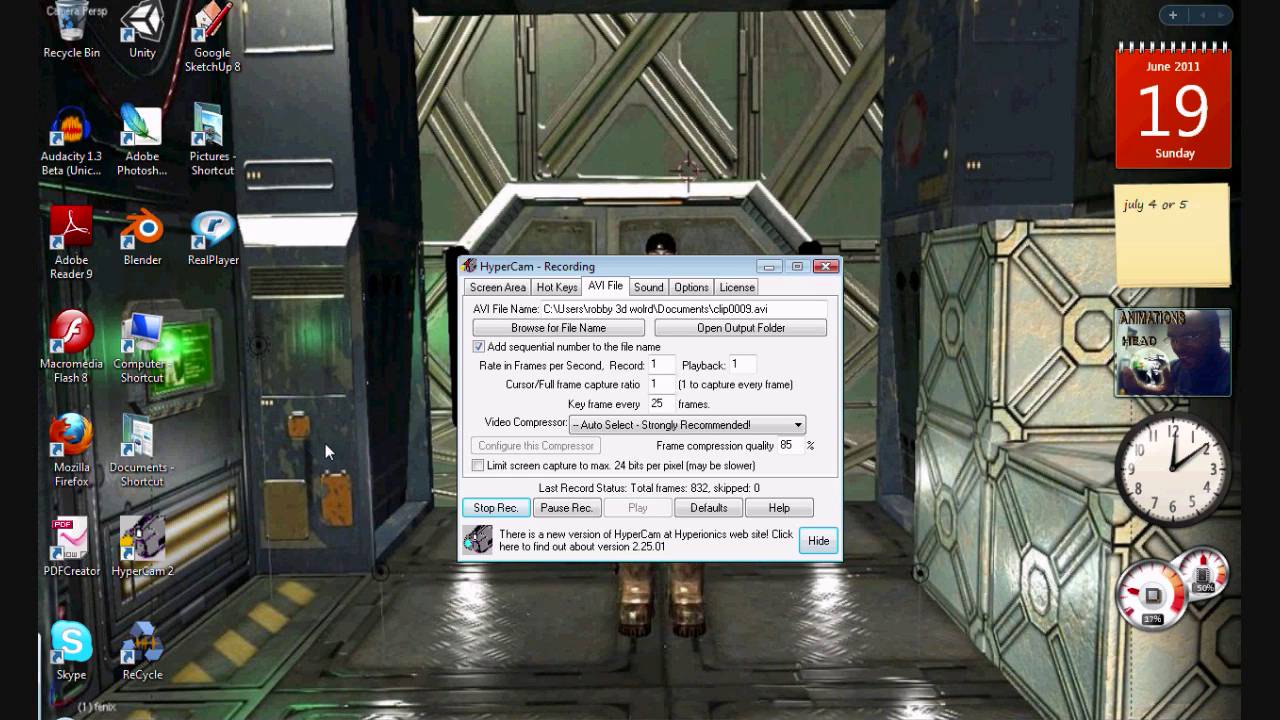
left_click_drag(538, 268, 446, 229)
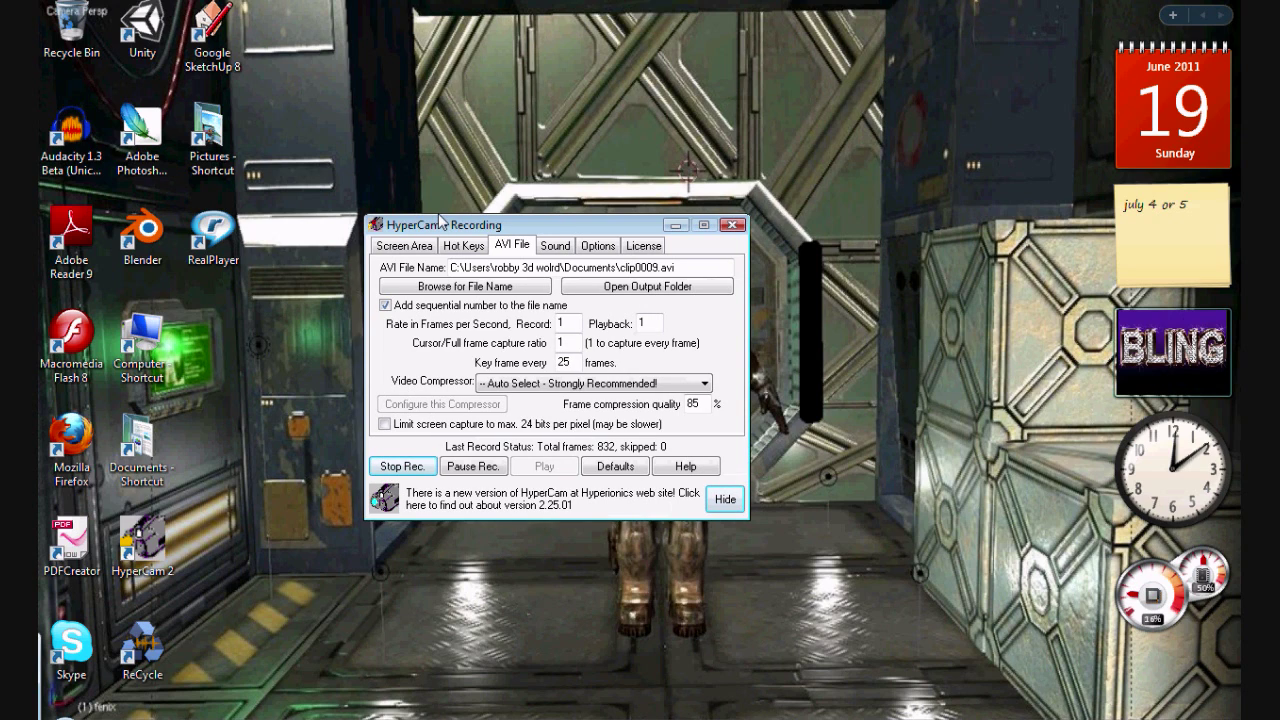
left_click_drag(459, 227, 461, 213)
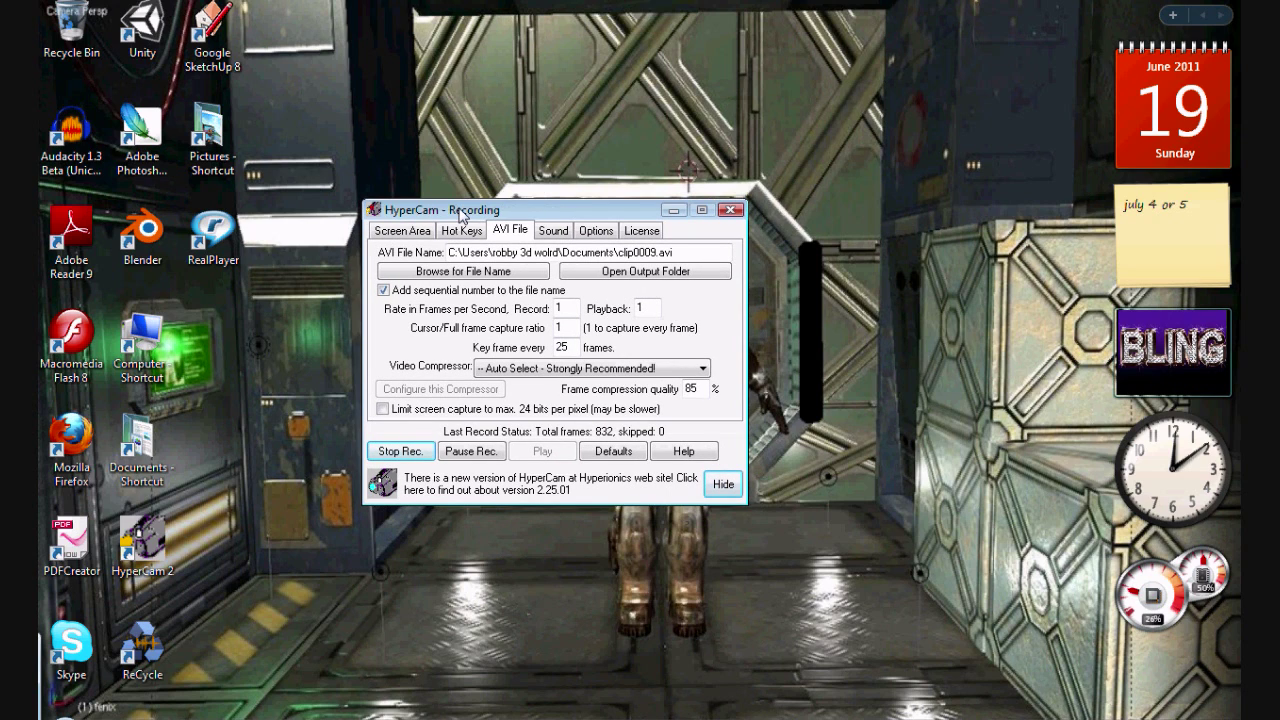